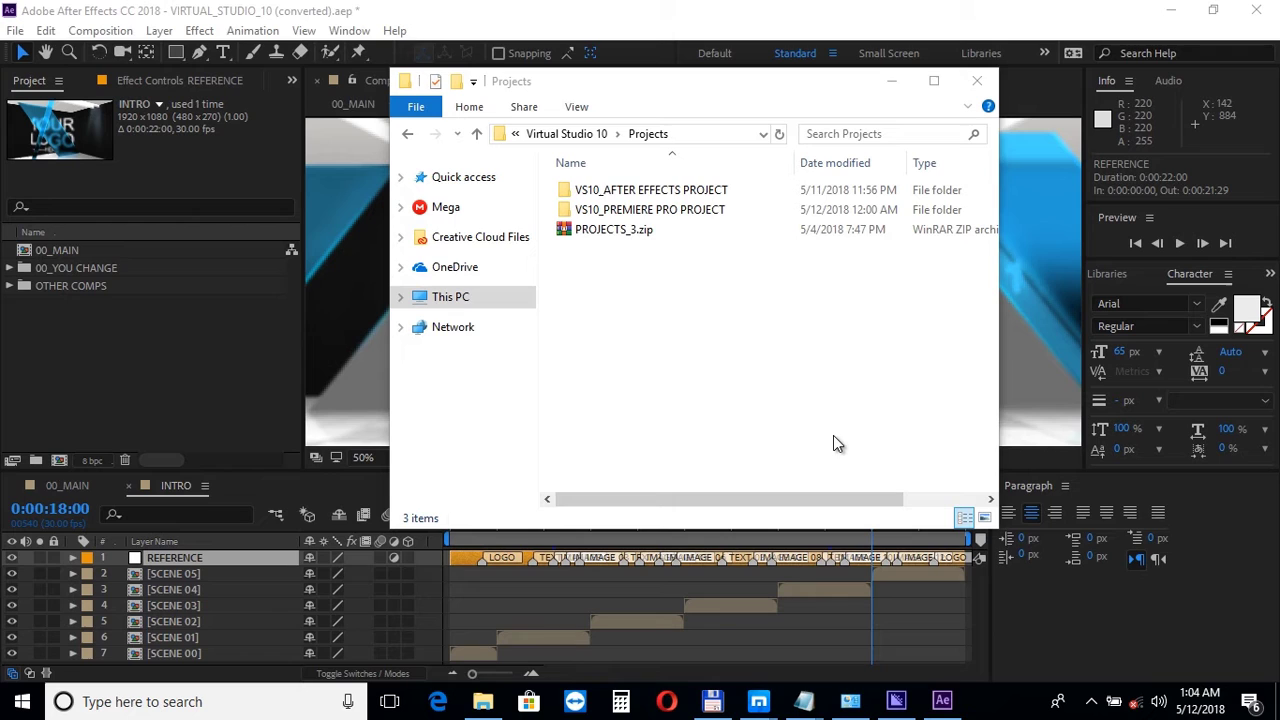
Look over PROJECTS_3.zip and the After Effects and Premiere Pro project folders, then return to After Effects
left_click(643, 240)
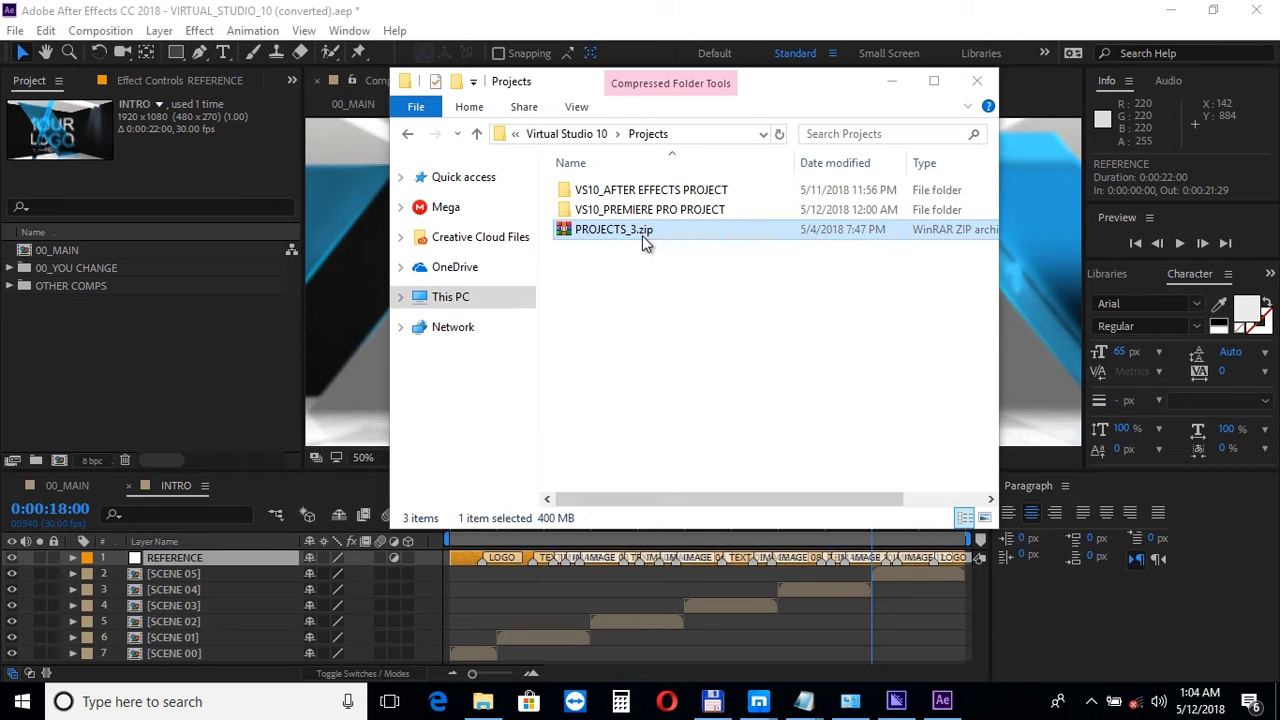
right_click(643, 240)
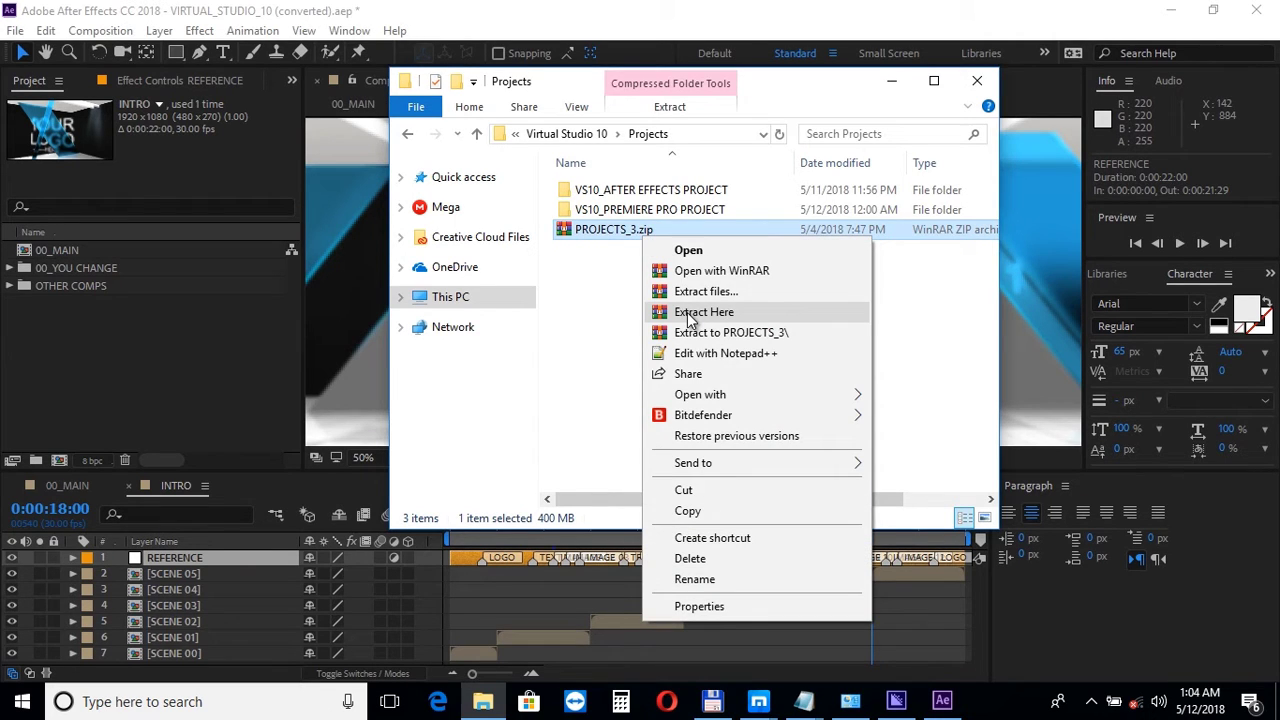
left_click(613, 308)
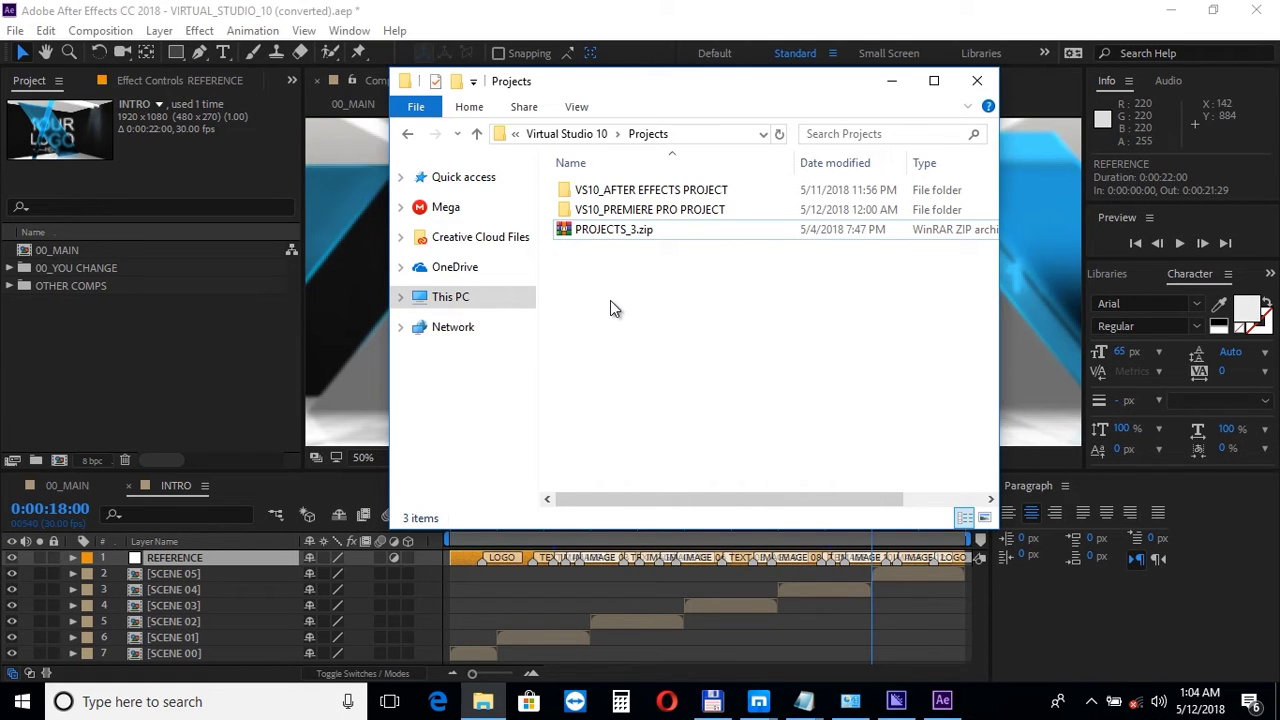
left_click(645, 198)
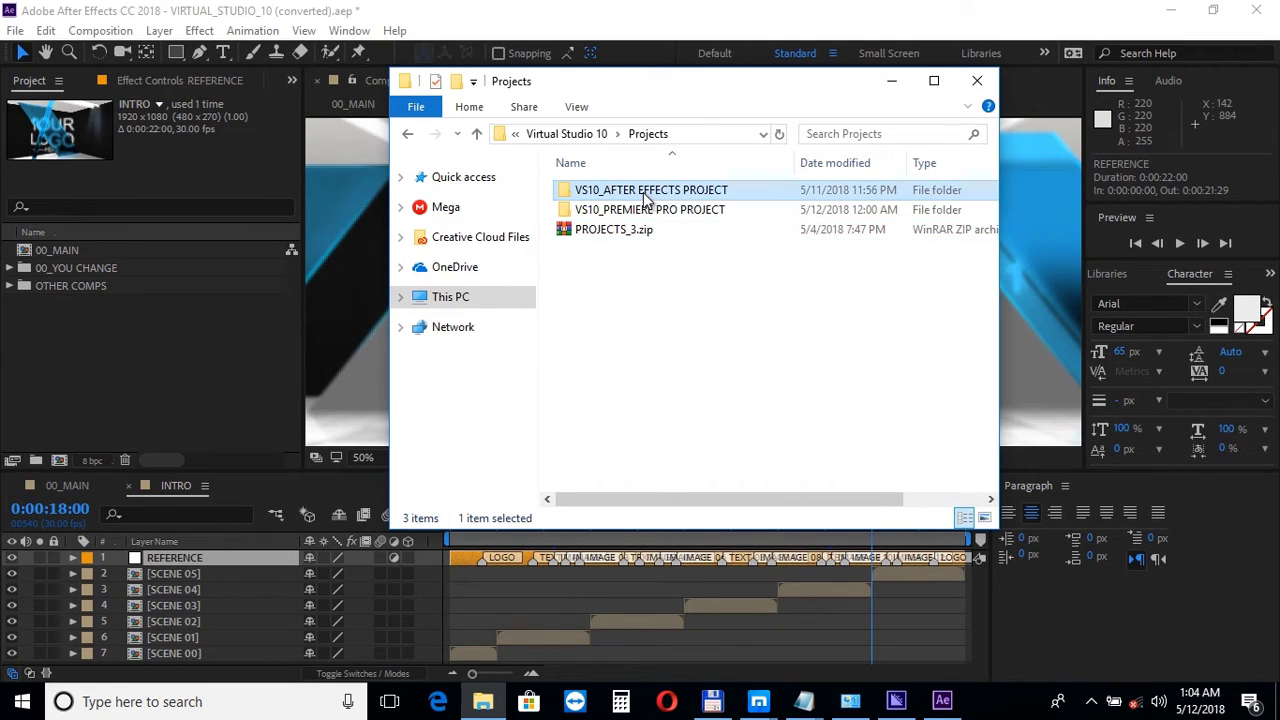
left_click(682, 218)
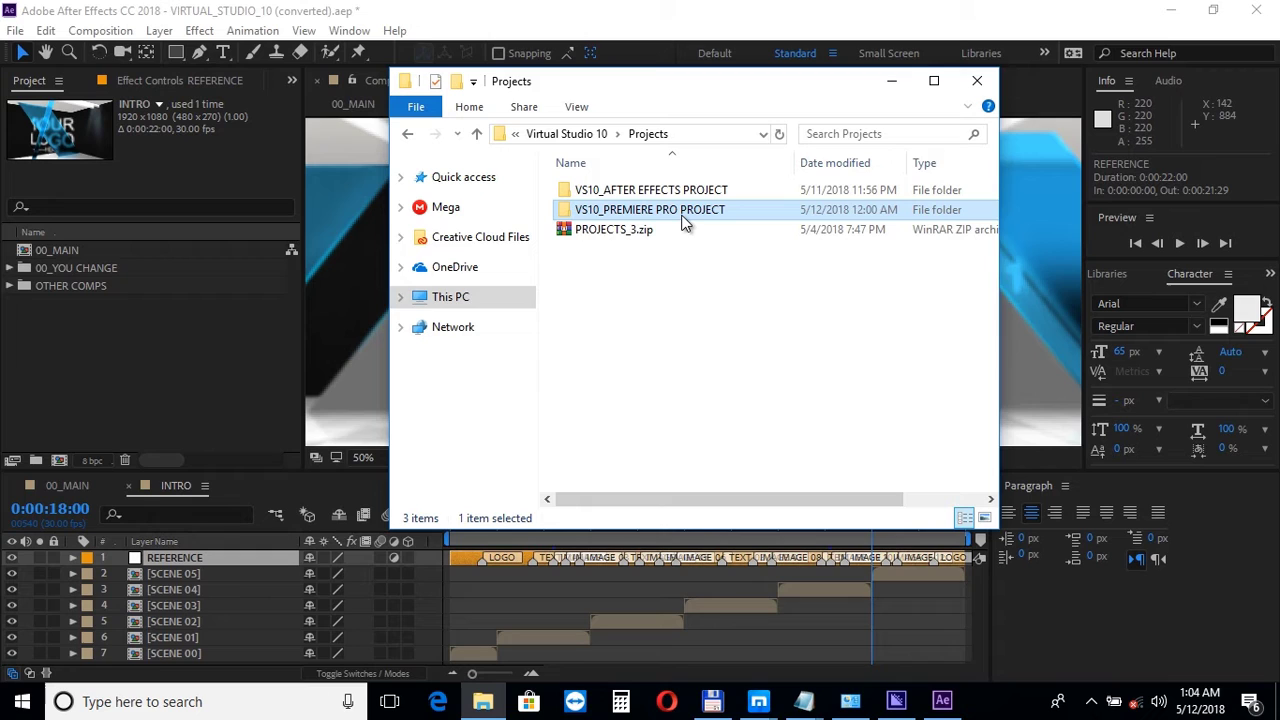
left_click(266, 341)
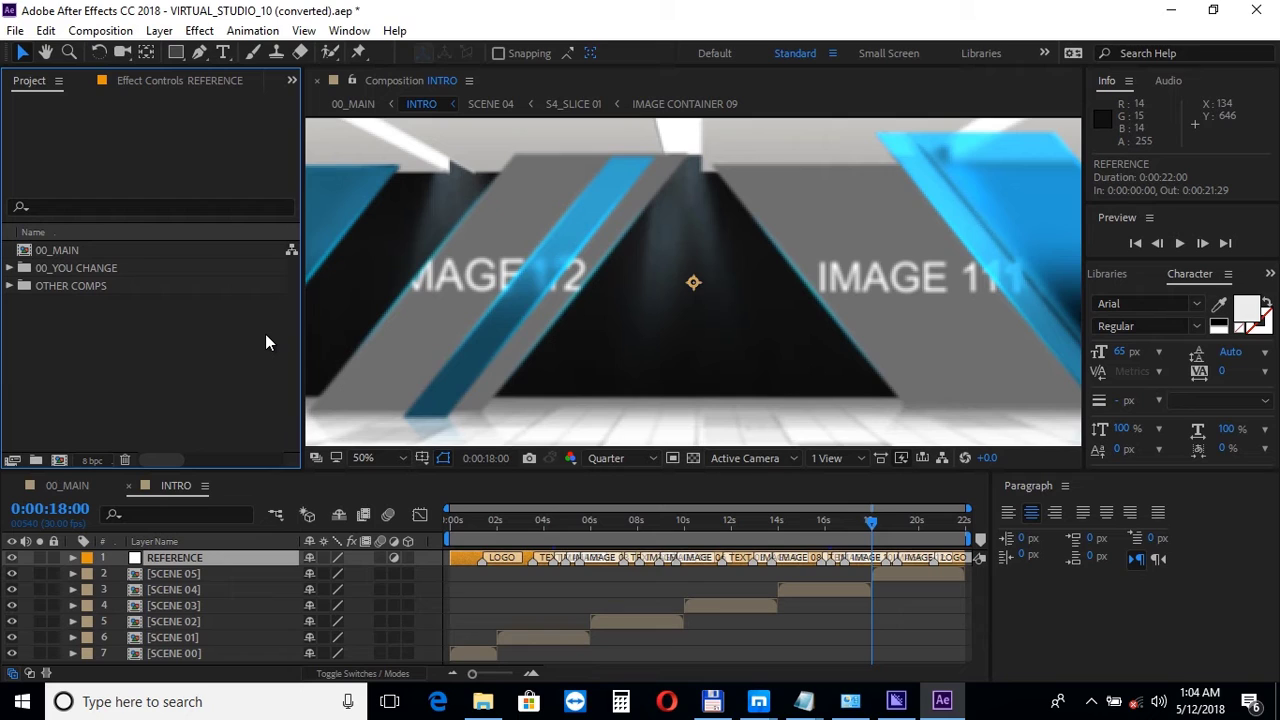
Expand 00_YOU CHANGE and open the INTRO composition (1920×1080, 30 fps)
left_click(10, 268)
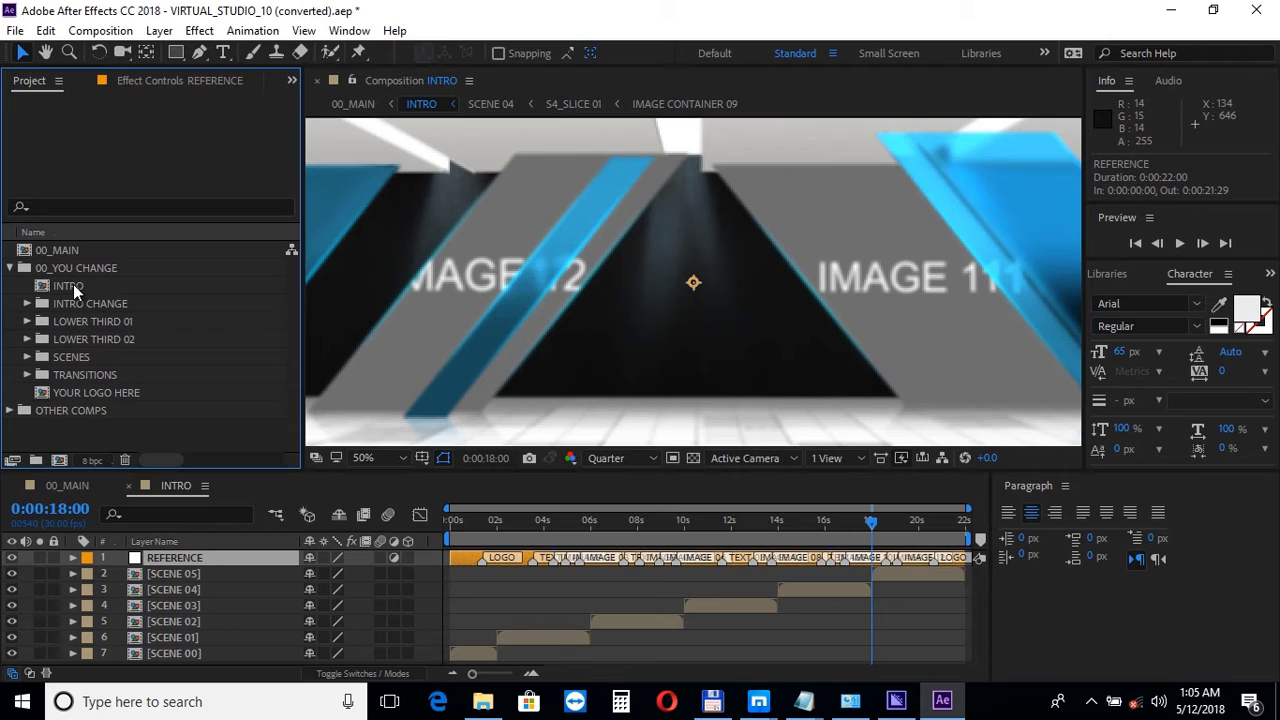
double_click(73, 286)
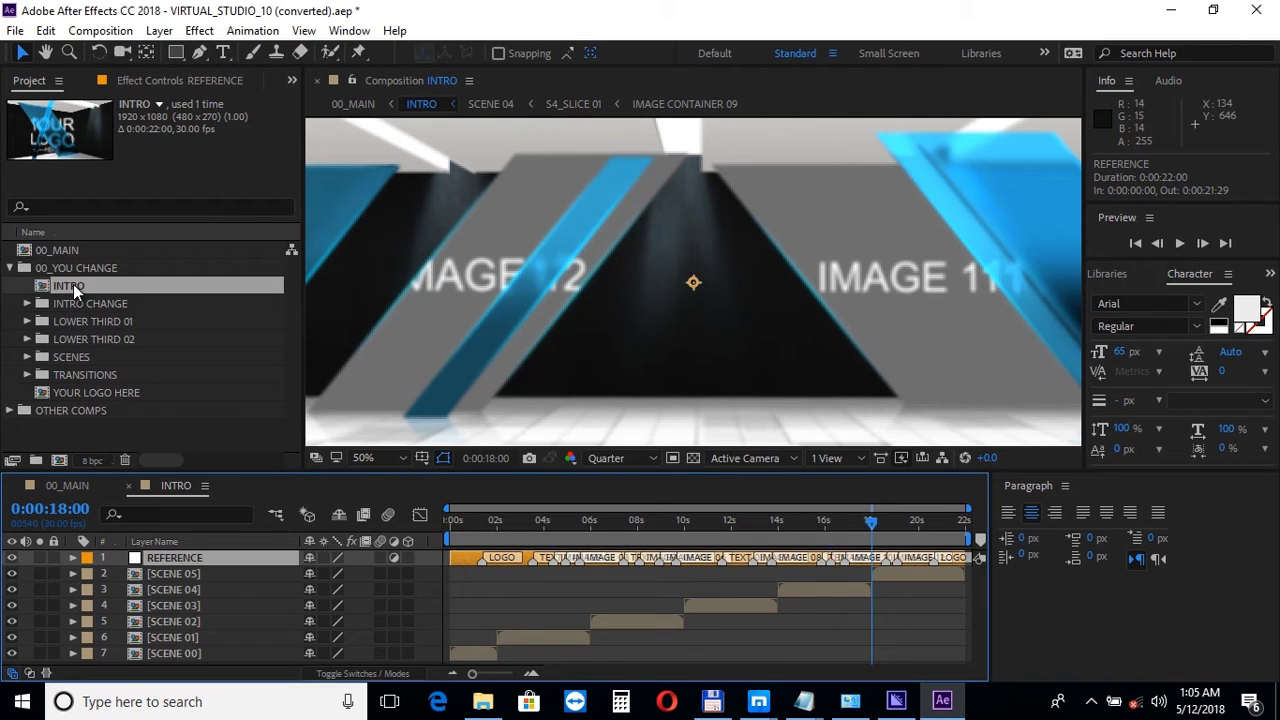
Expand INTRO CHANGE to list its image container compositions
left_click(27, 303)
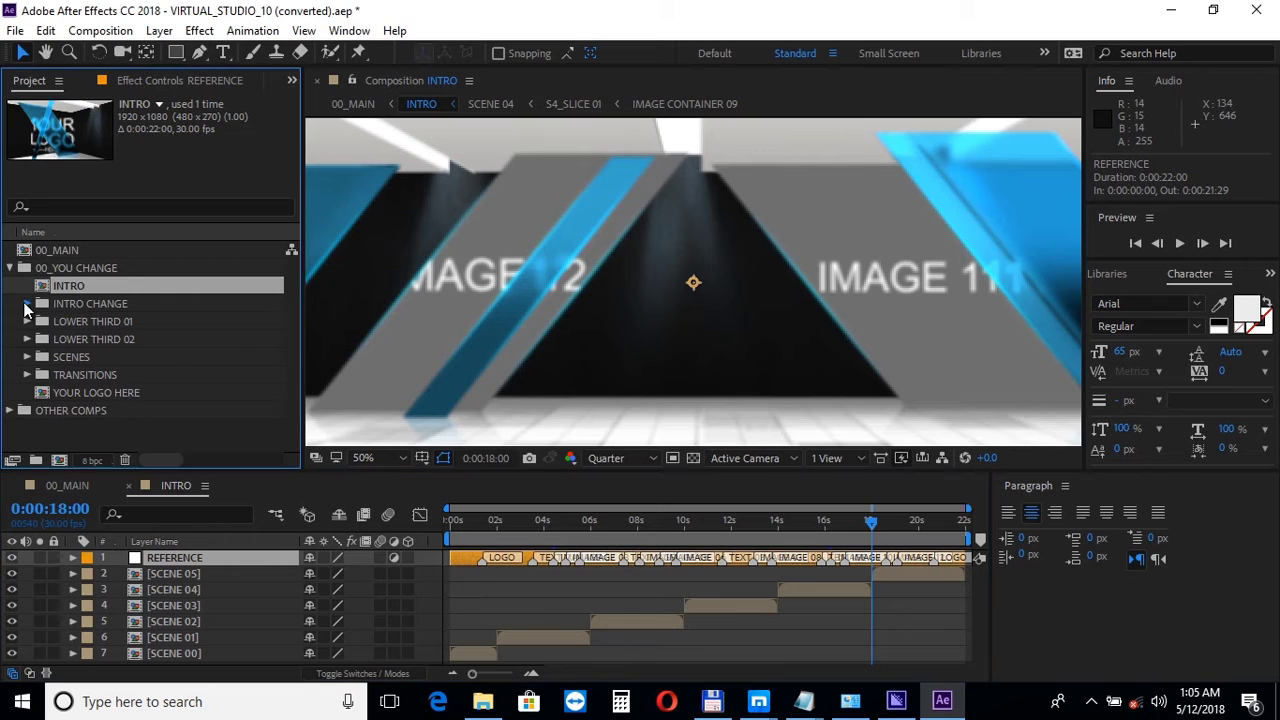
scroll(25, 311, "down", 2)
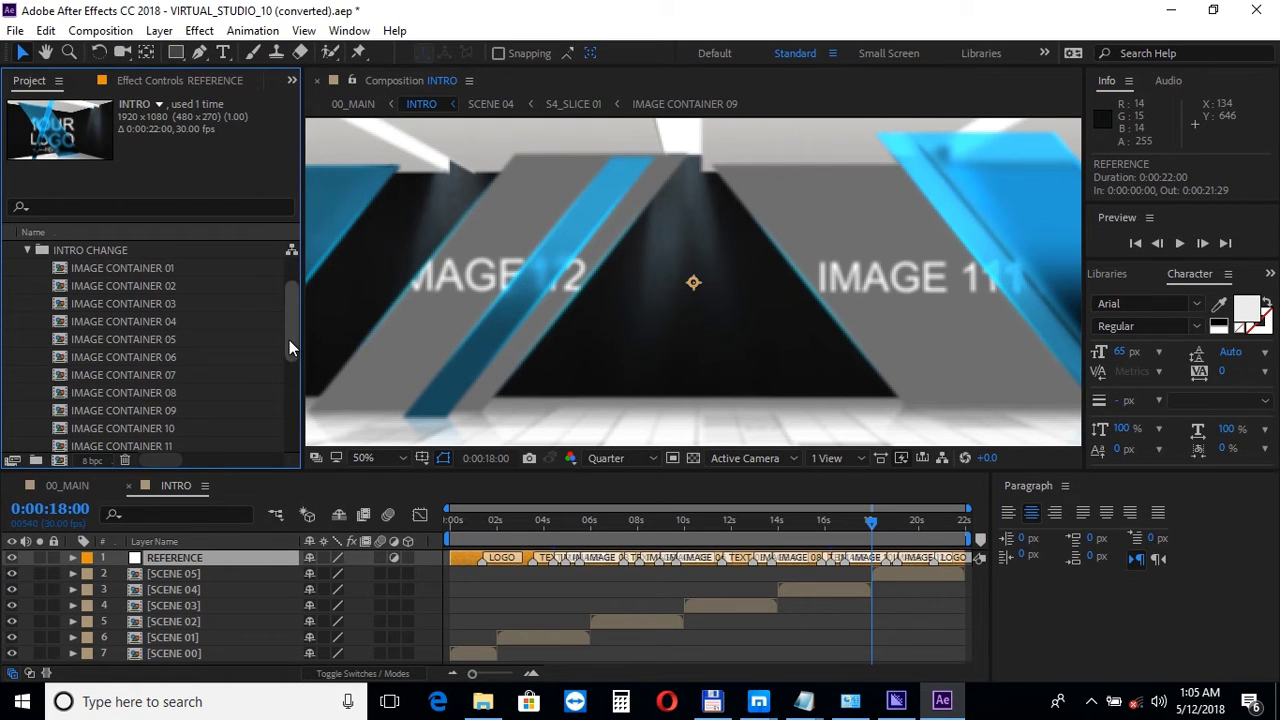
left_click_drag(289, 340, 295, 405)
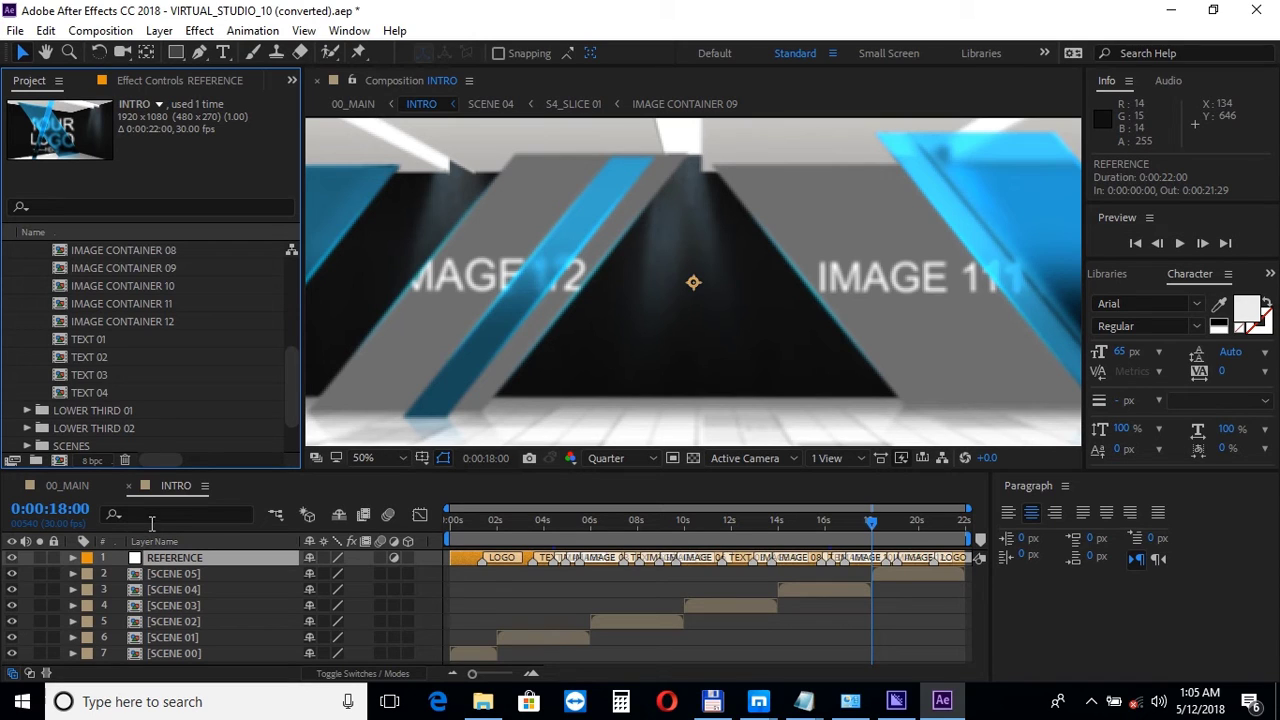
Move the INTRO playhead back to 0:00:03:13, showing the title 01 frame
left_click(165, 556)
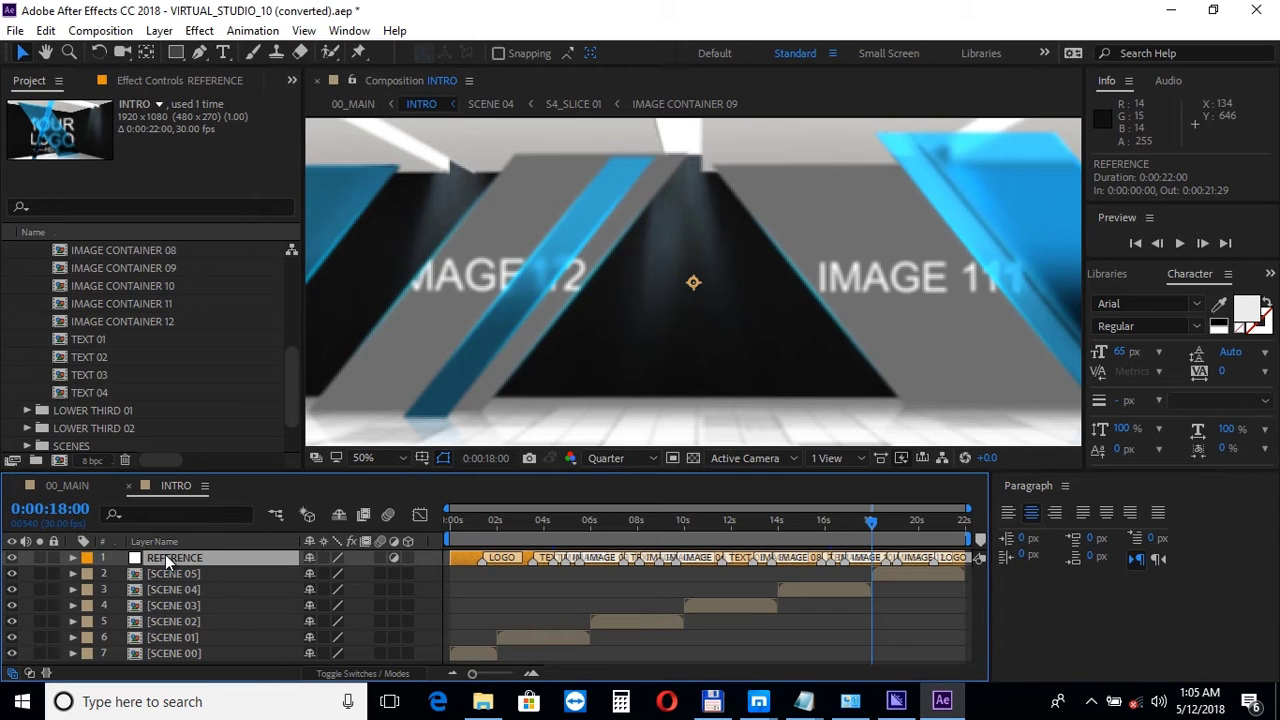
key("j")
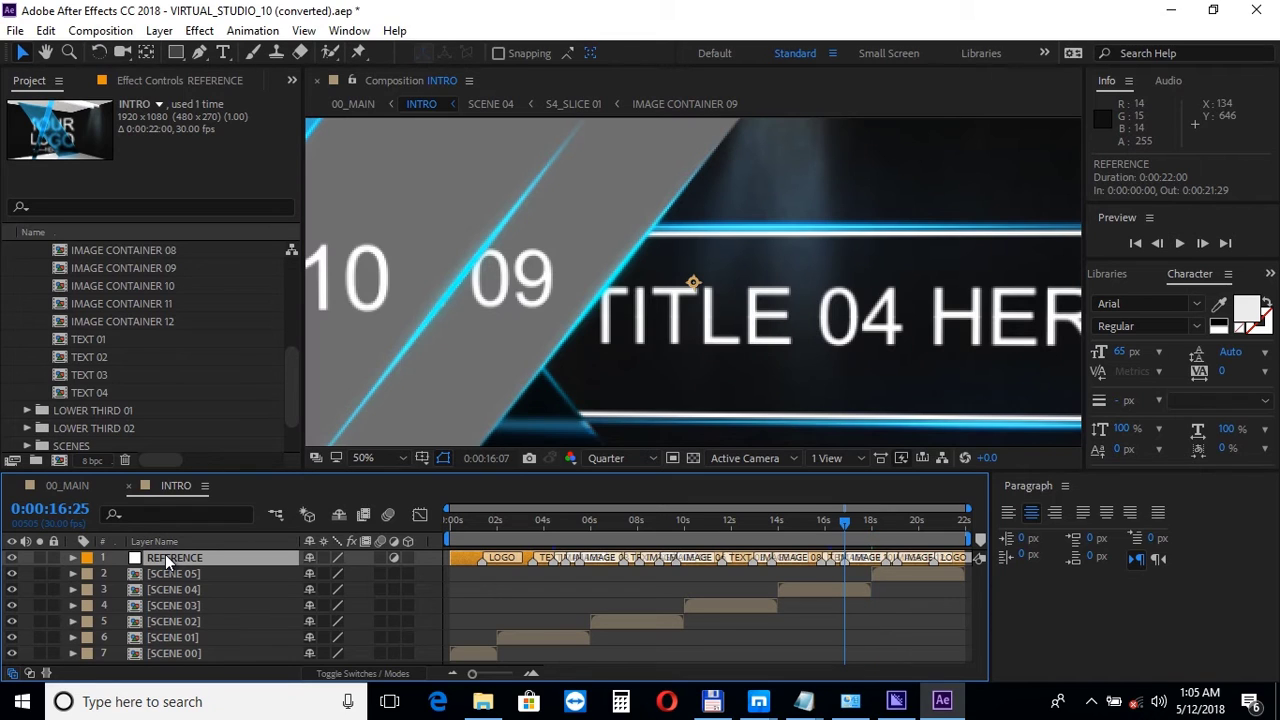
key("j")
key("j")
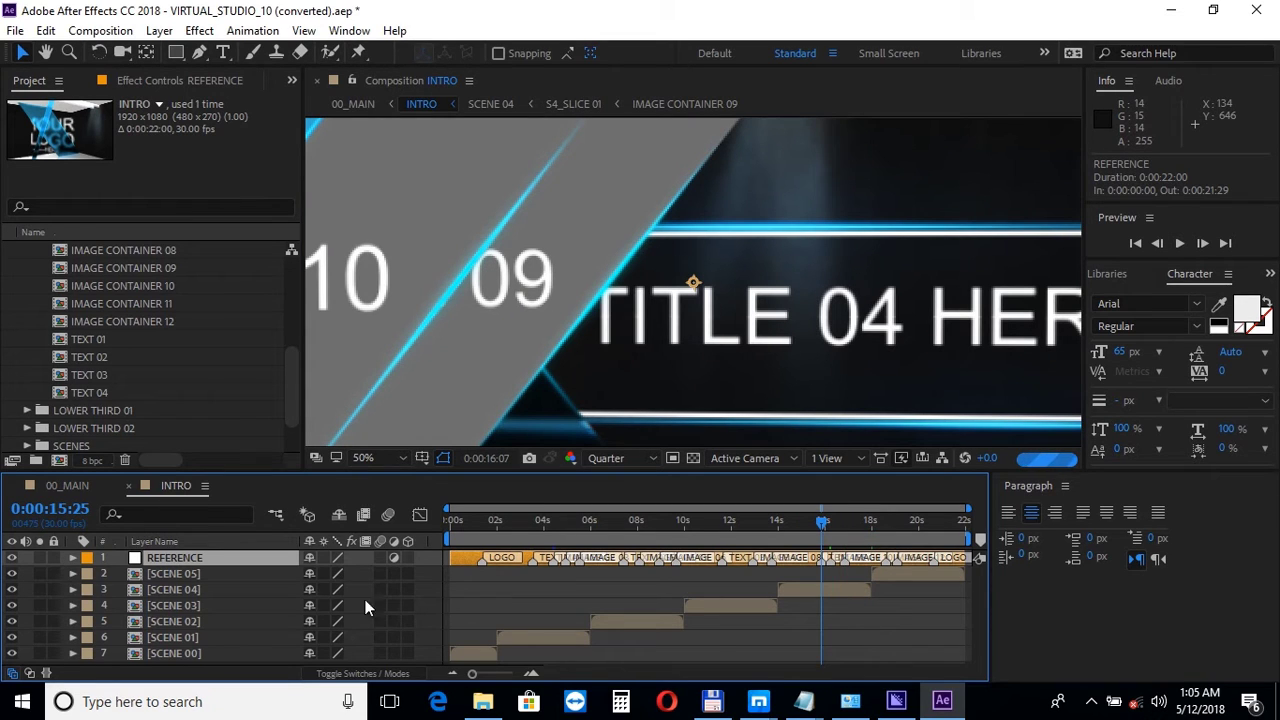
left_click(530, 523)
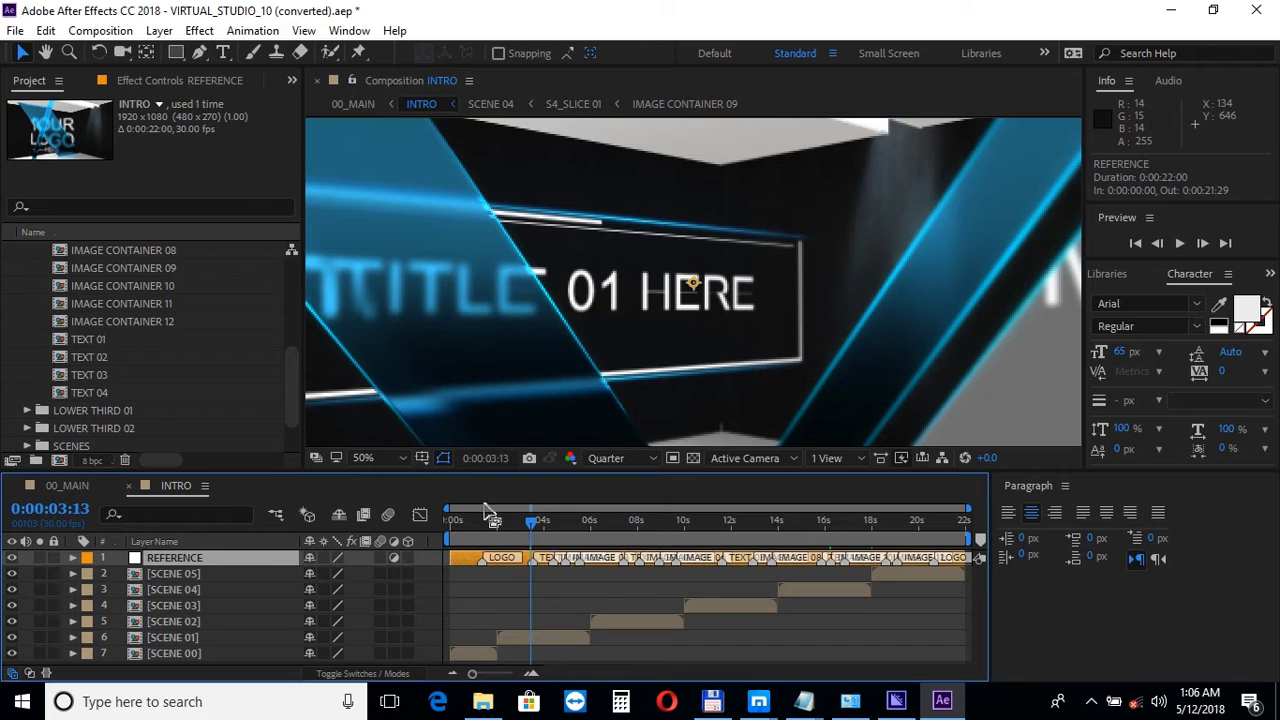
Collapse the INTRO CHANGE and 00_YOU CHANGE folders in the Project panel
left_click(294, 284)
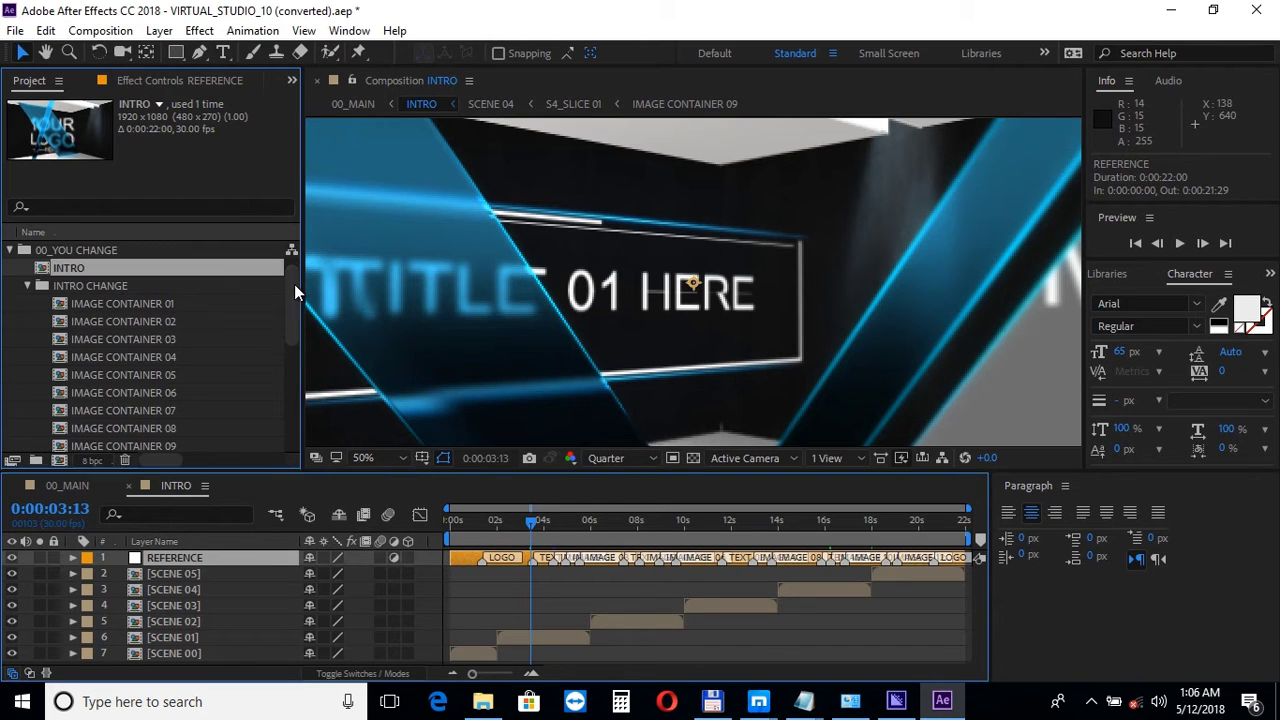
left_click(29, 286)
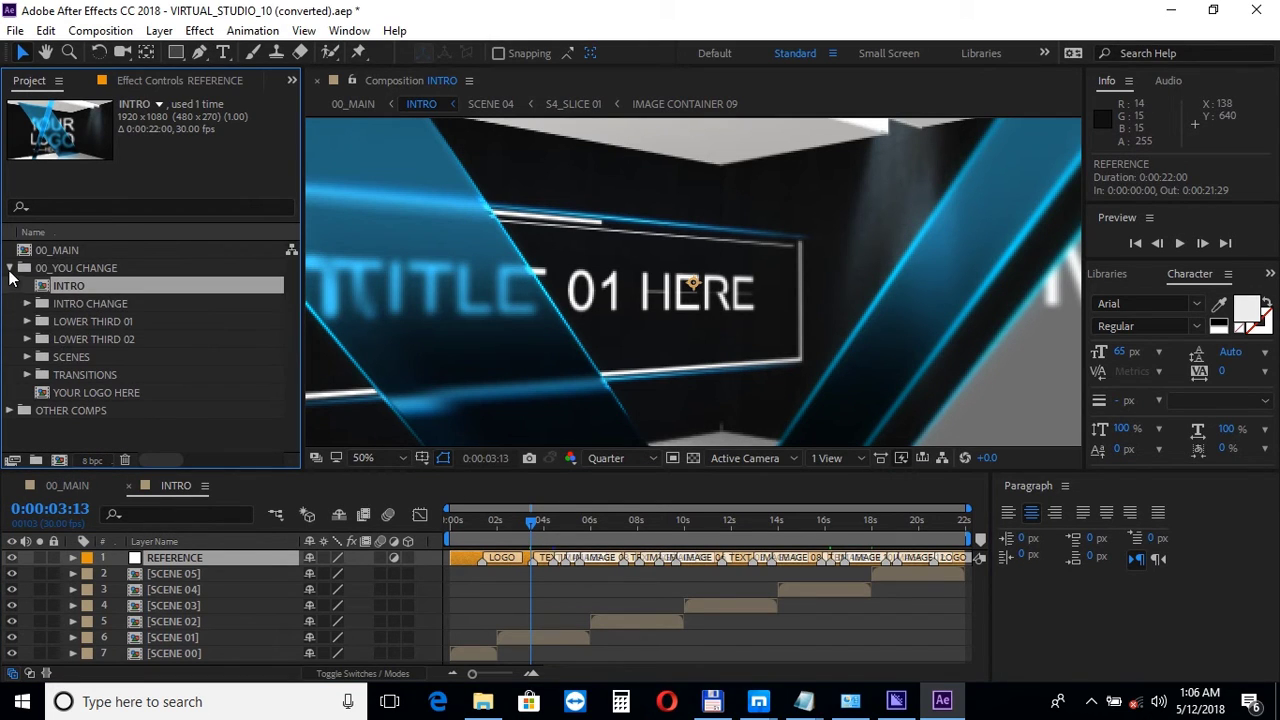
left_click(10, 269)
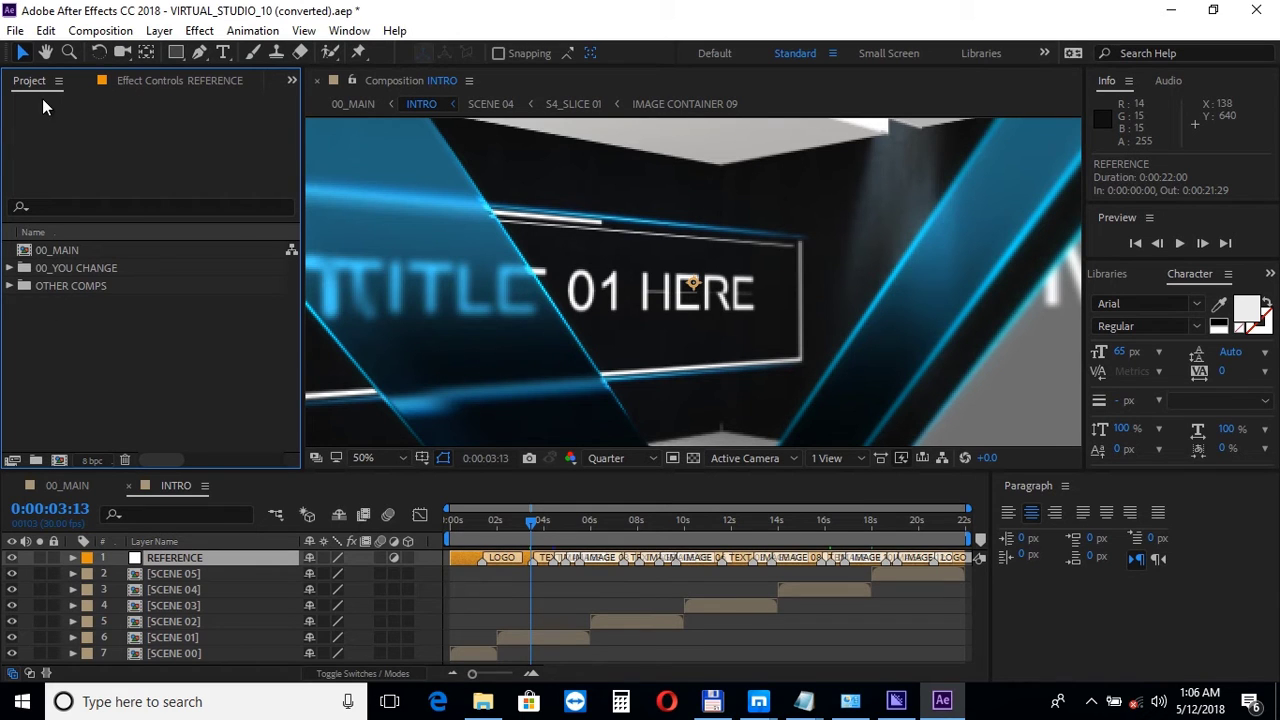
Import all ten Demo folder files, from 01.jpg through Inspiring.mp3, into the project
left_click(15, 30)
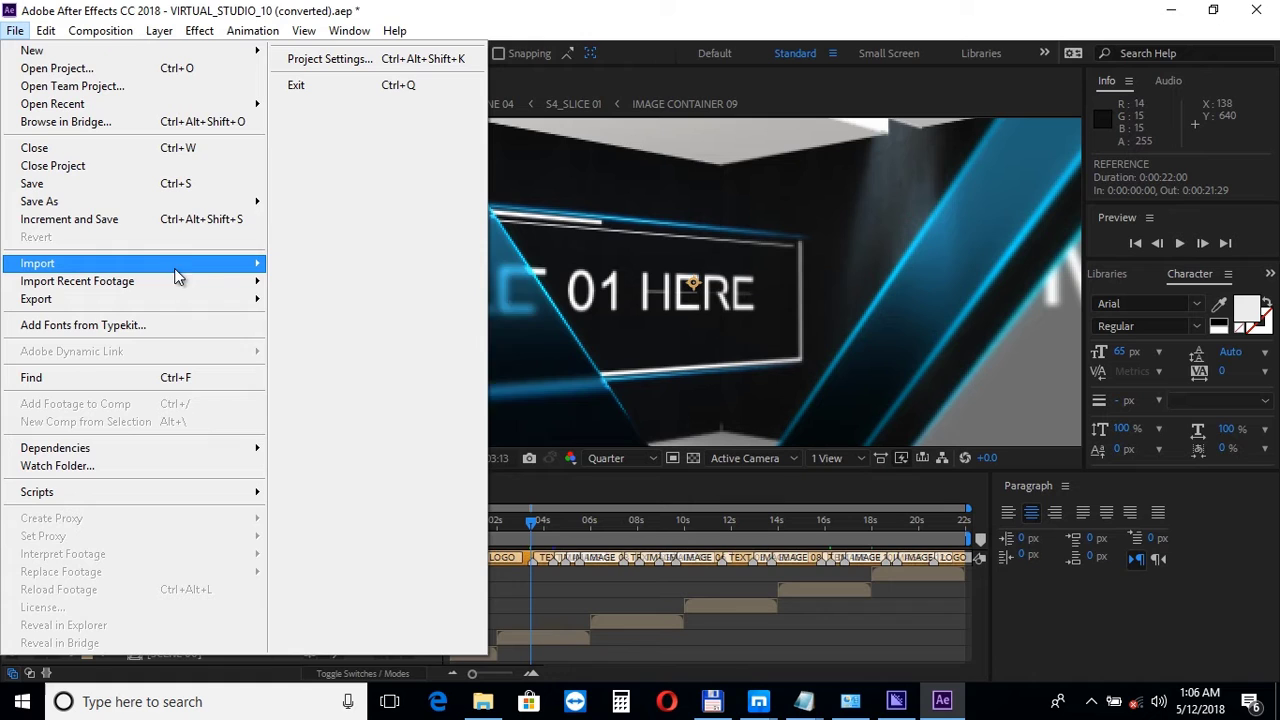
left_click(288, 253)
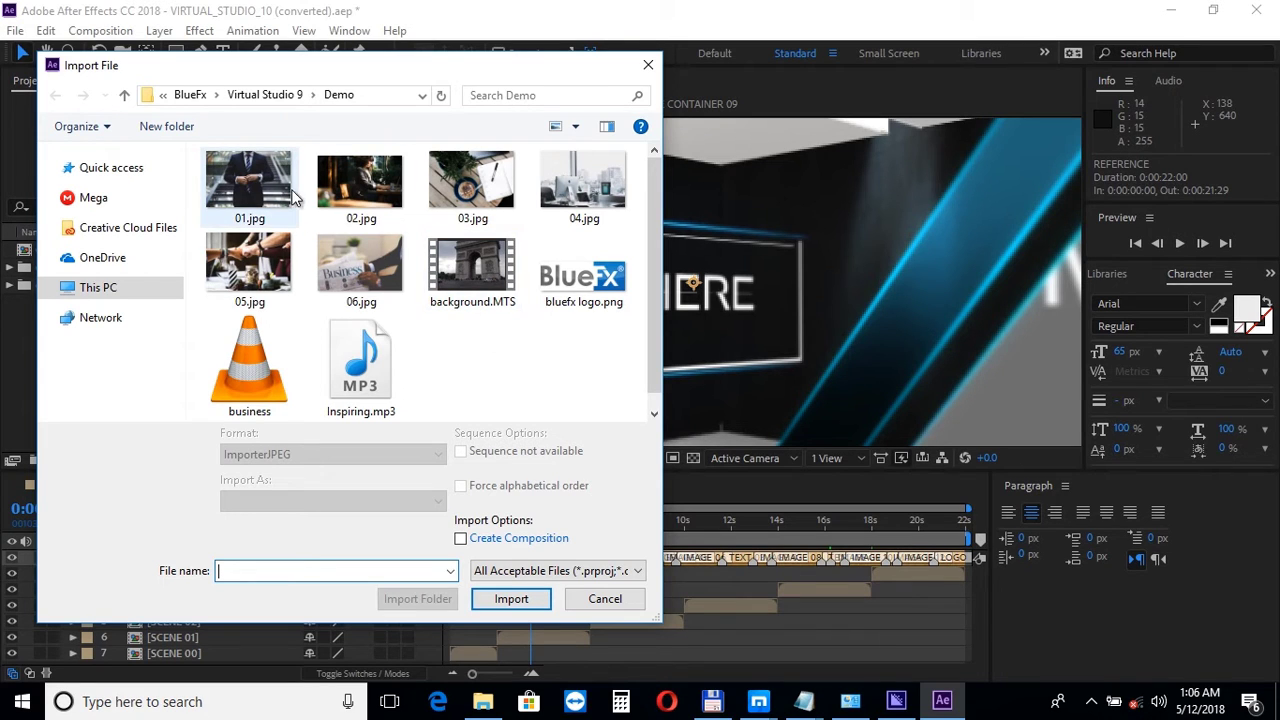
left_click(272, 197)
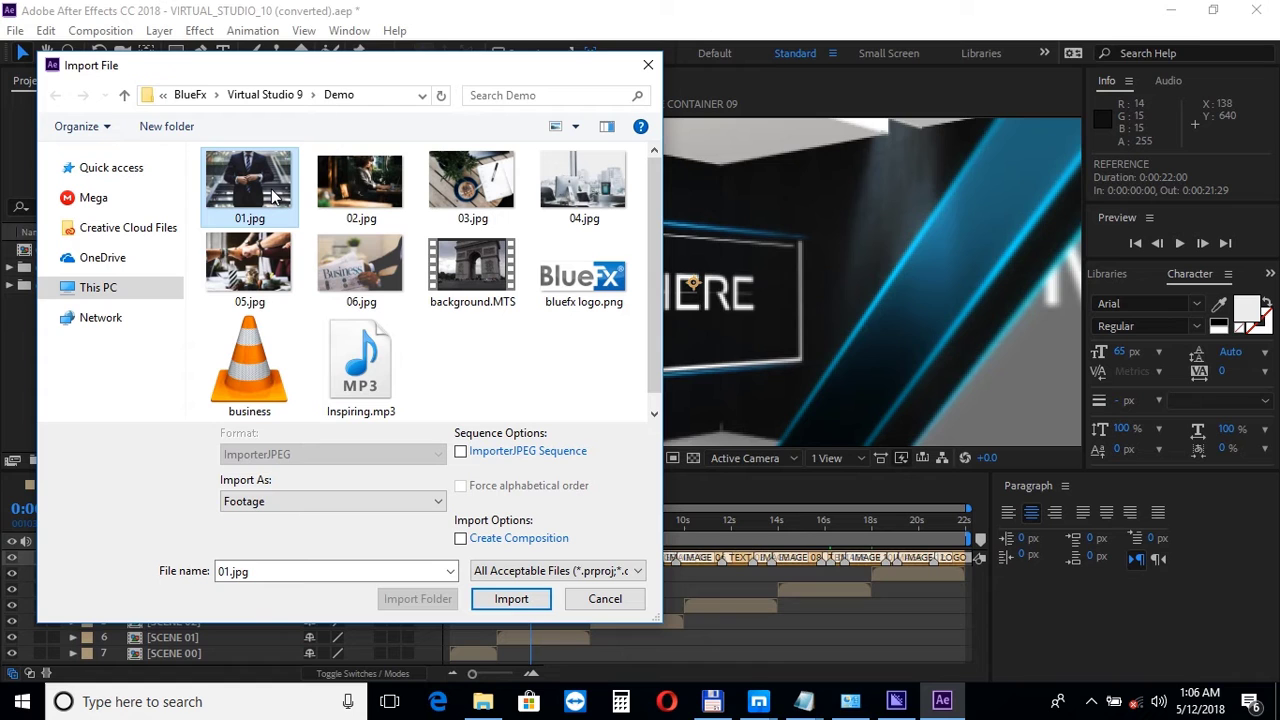
key("ctrl+a")
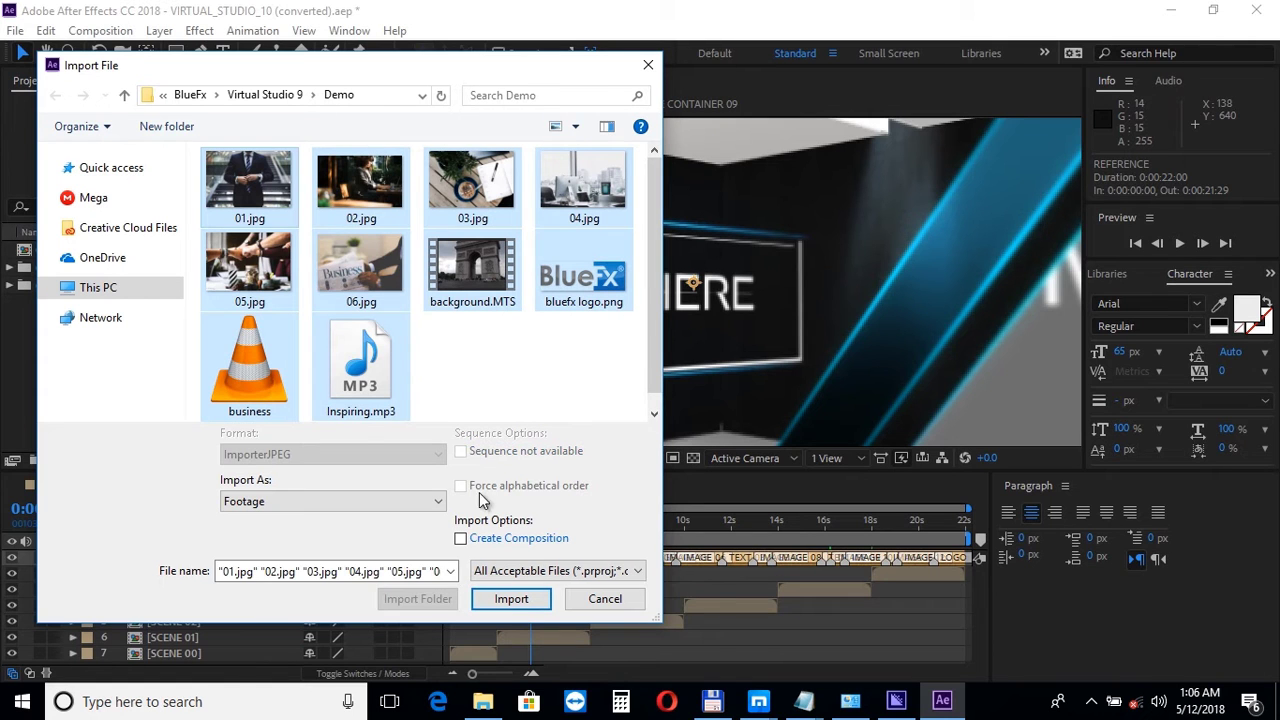
left_click(510, 598)
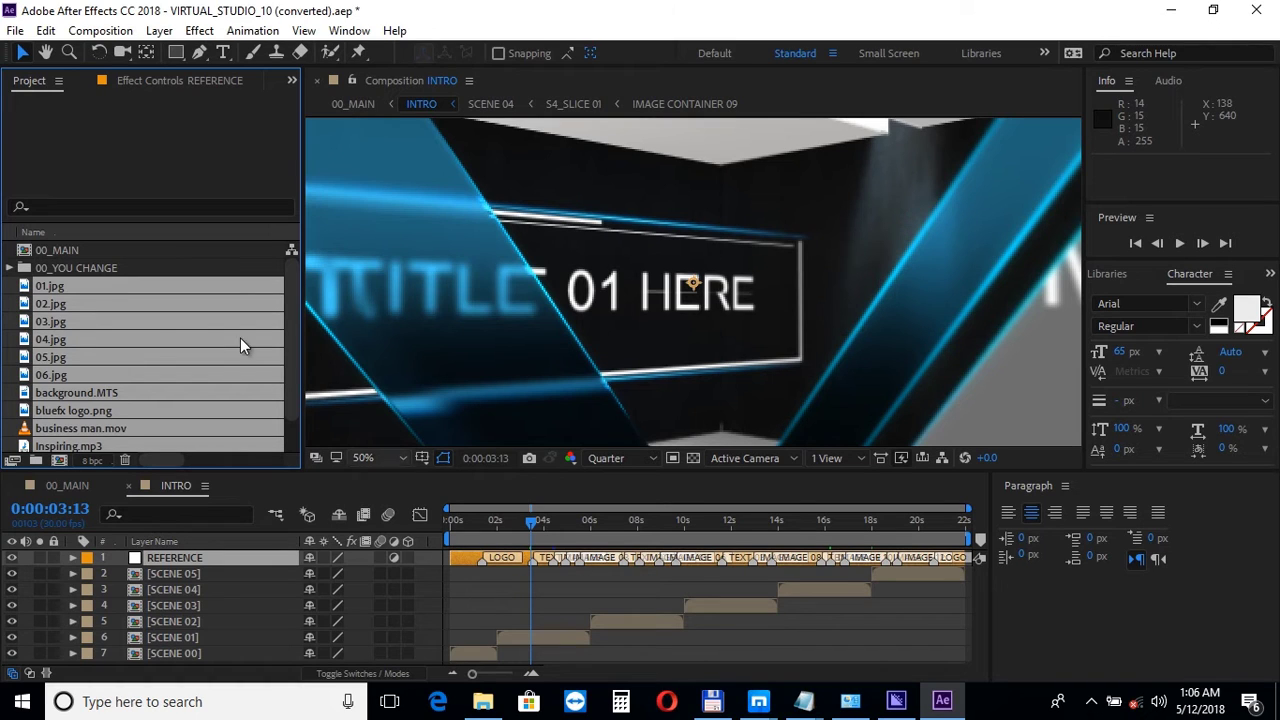
Add 01.jpg as the top layer of IMAGE CONTAINER 01 and hide IMAGE 01 and Gray Solid 4
left_click(9, 270)
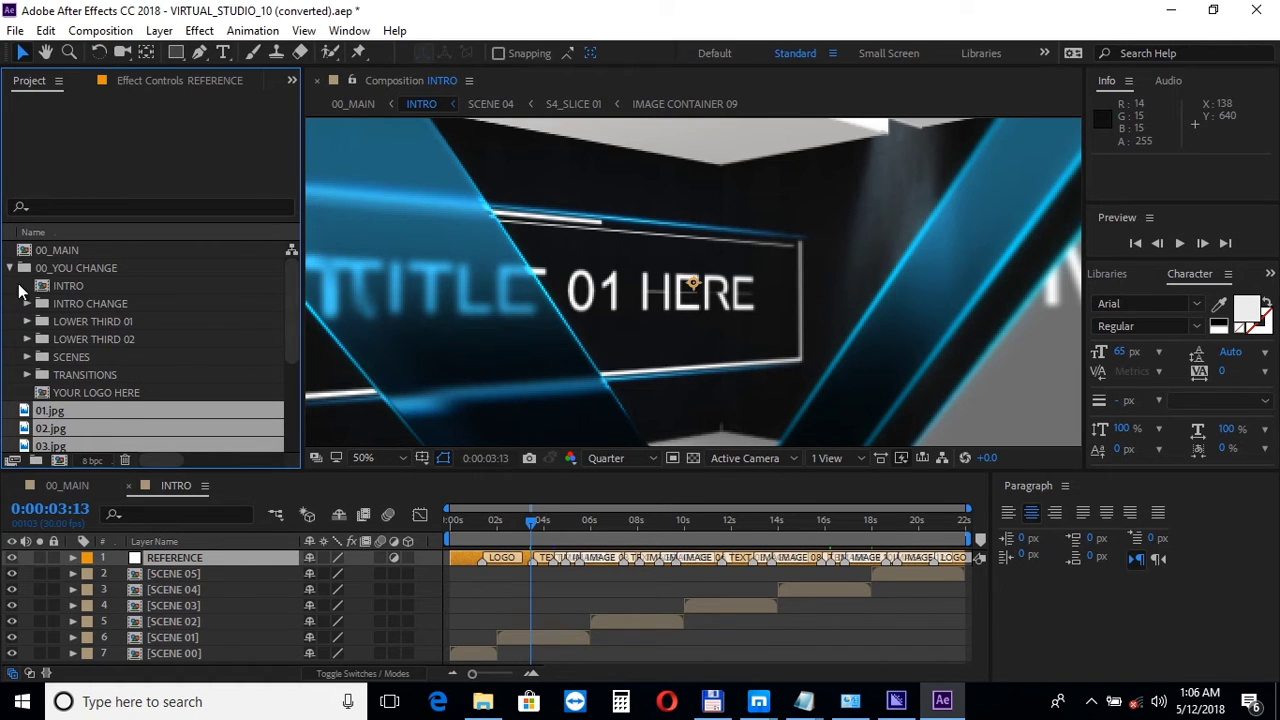
left_click(24, 306)
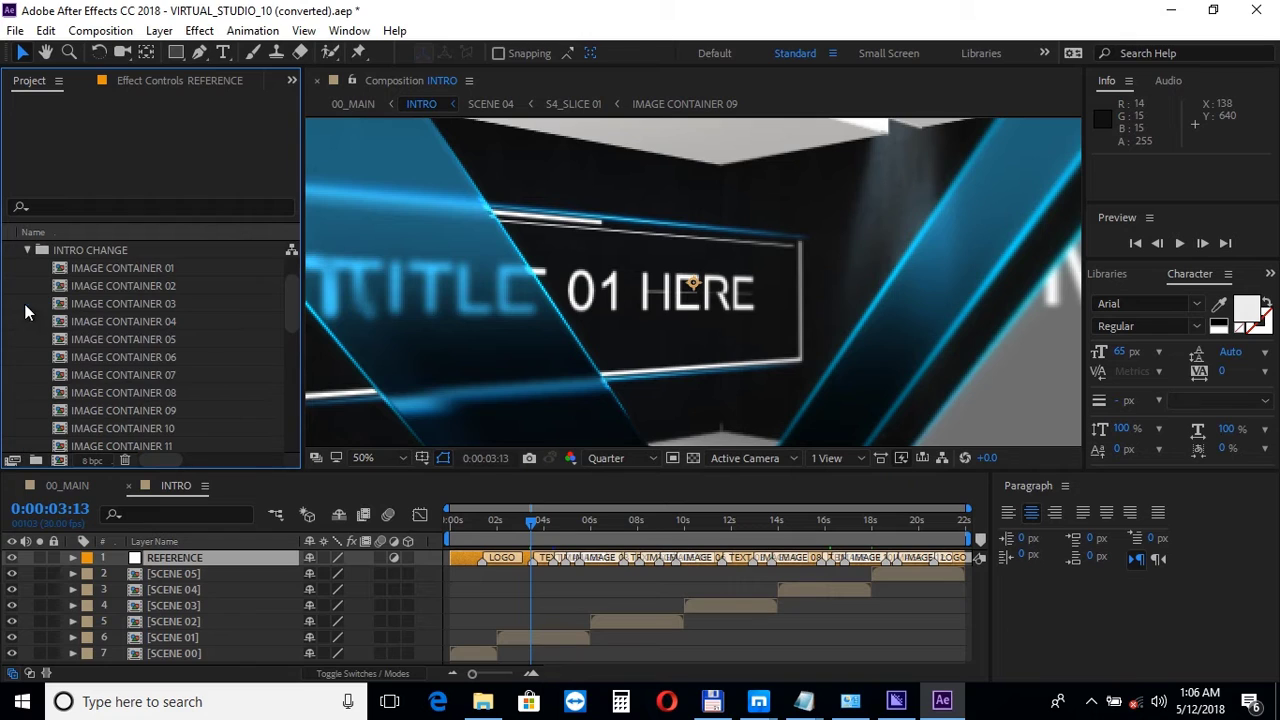
double_click(128, 280)
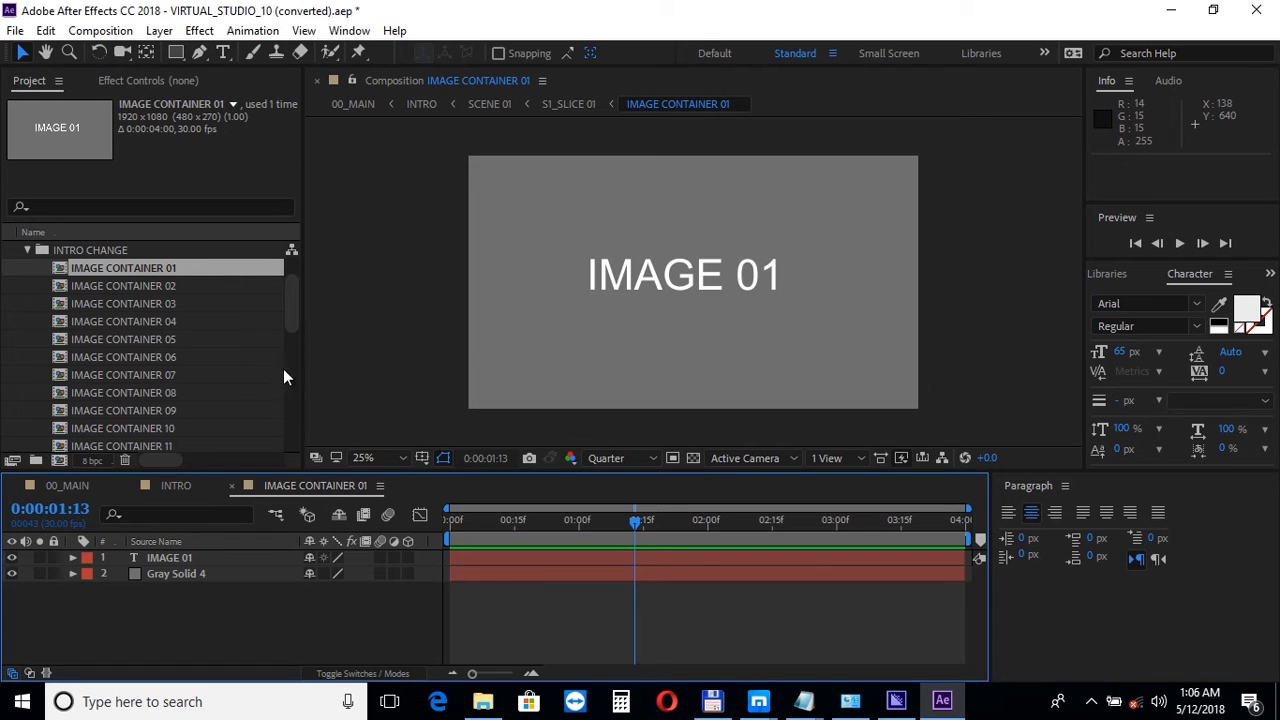
left_click(291, 397)
left_click_drag(313, 390, 318, 410)
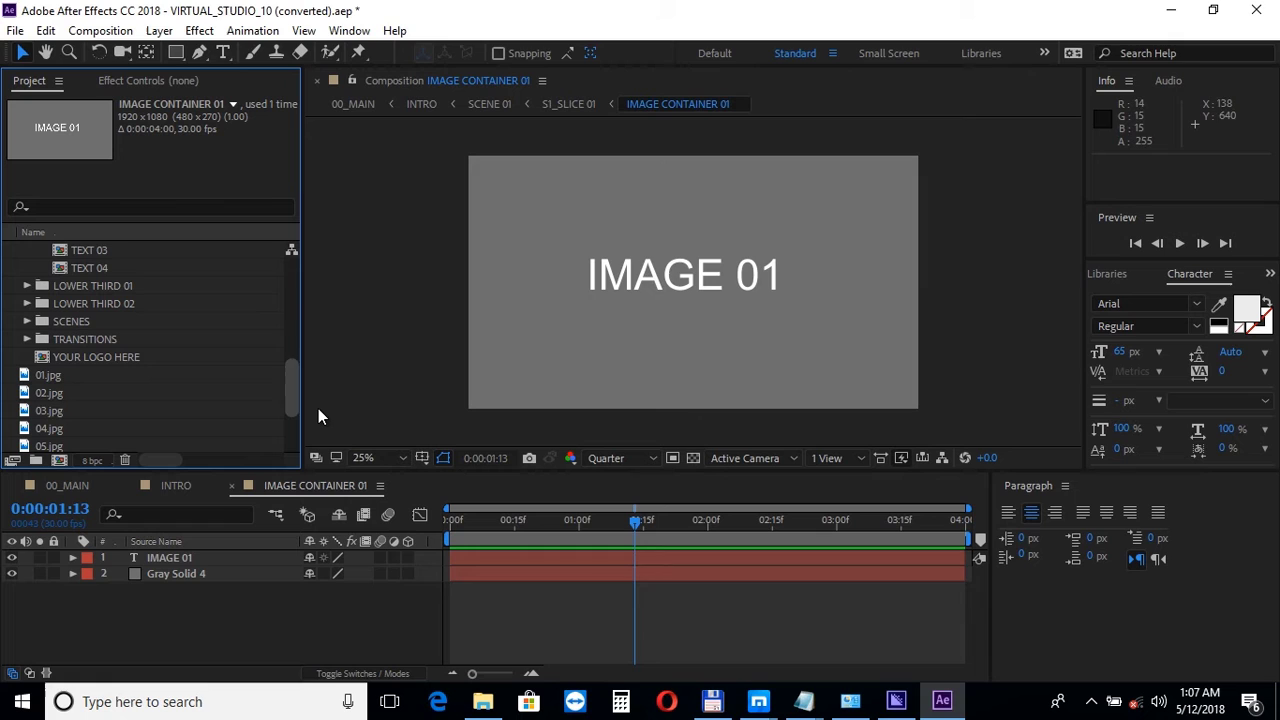
left_click_drag(57, 376, 146, 610)
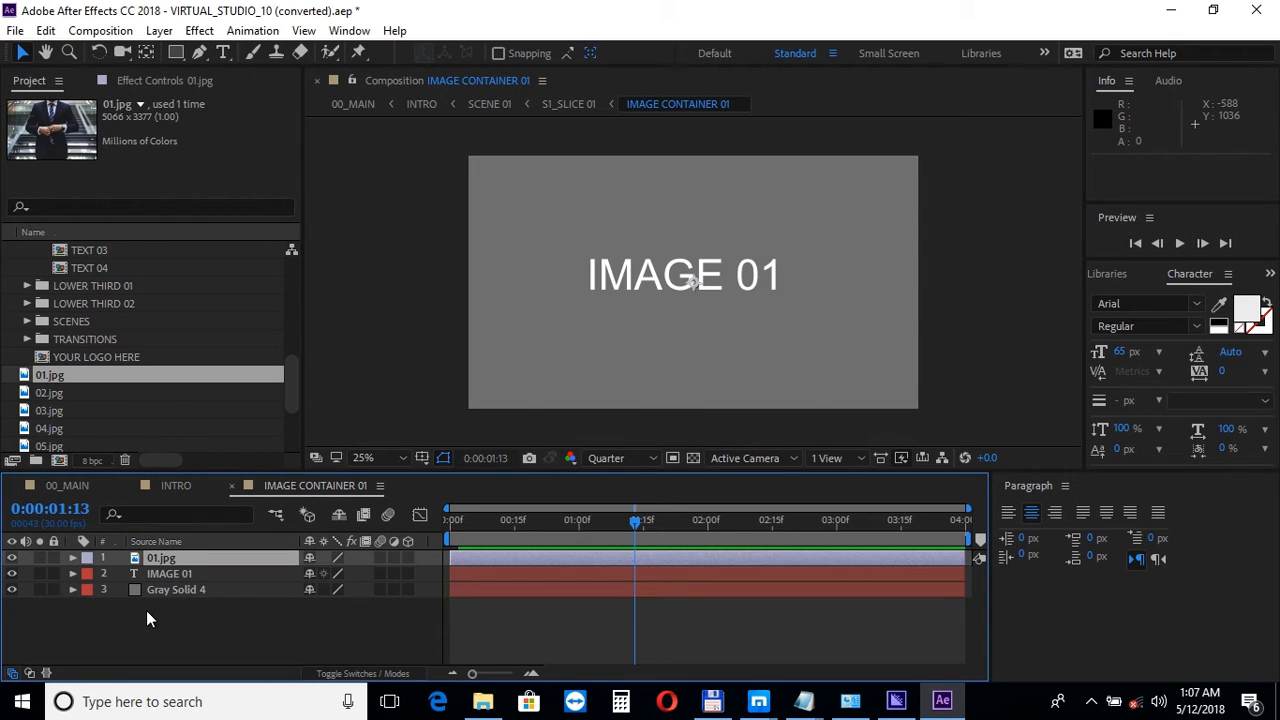
left_click(12, 573)
left_click(12, 590)
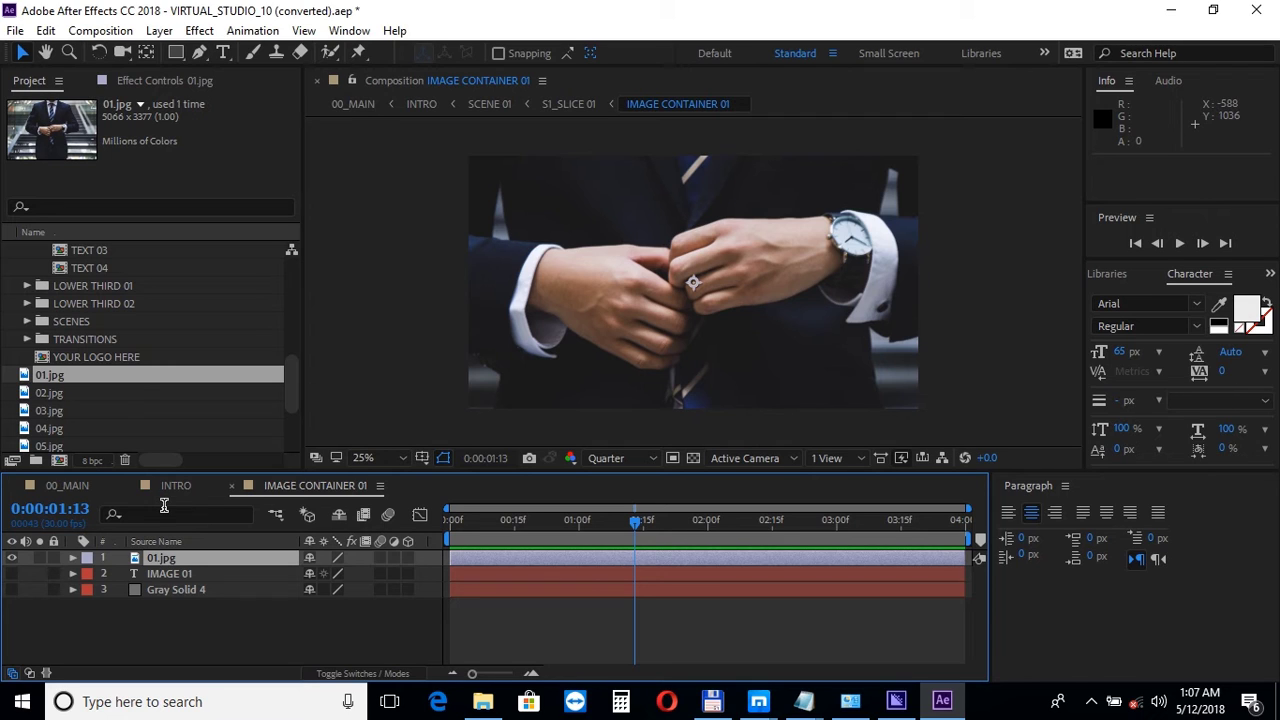
scroll(68, 317, "up", 3)
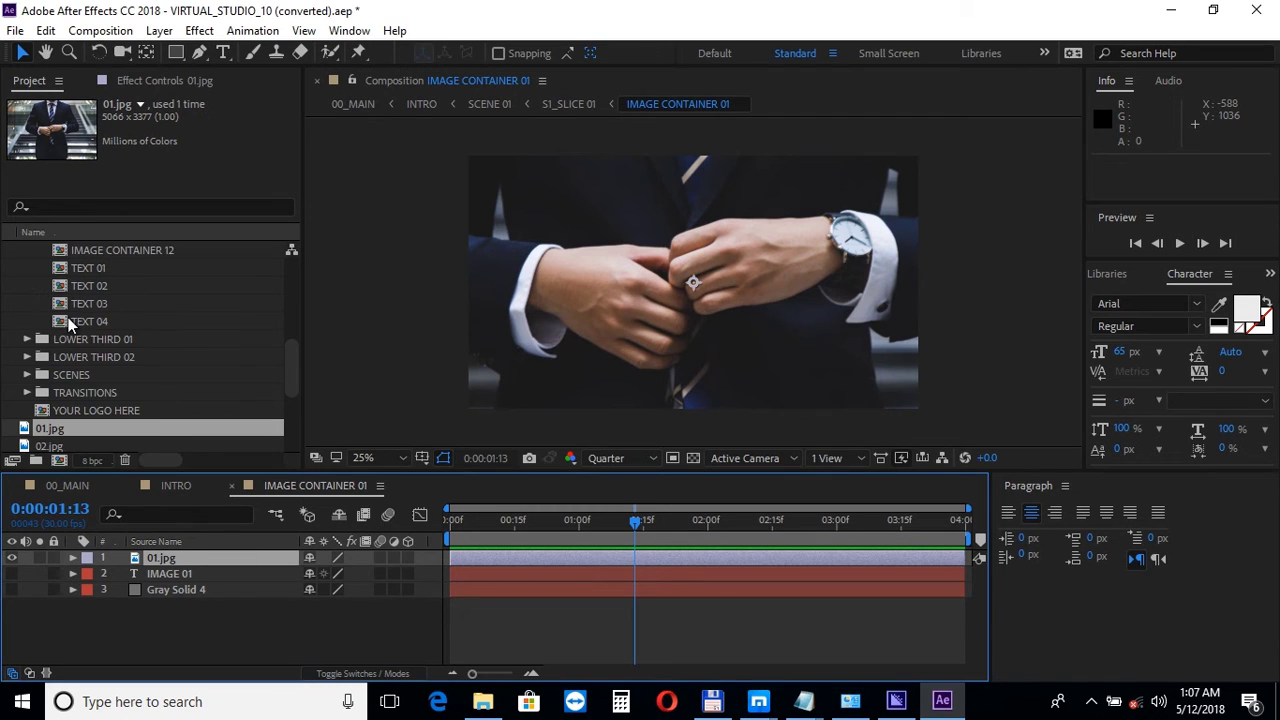
Retype the TEXT 01 title as 'your text' and apply All Caps so it reads YOUR TEXT
double_click(91, 270)
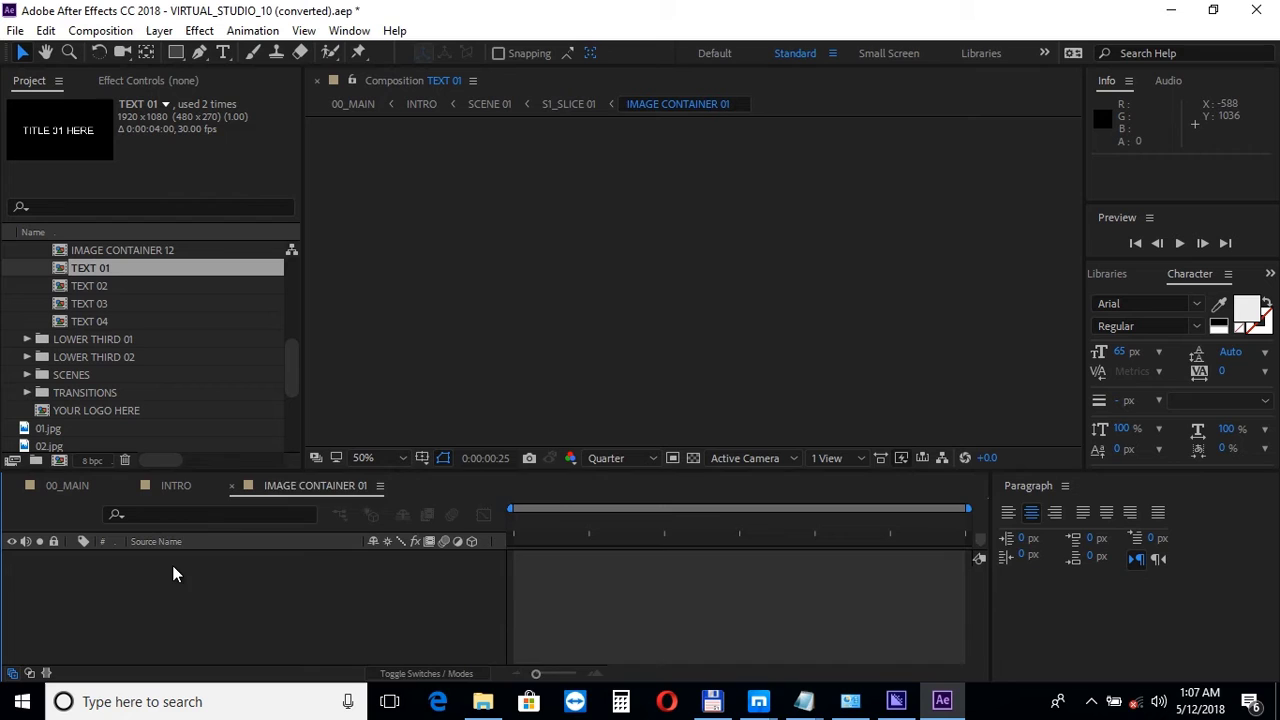
double_click(187, 558)
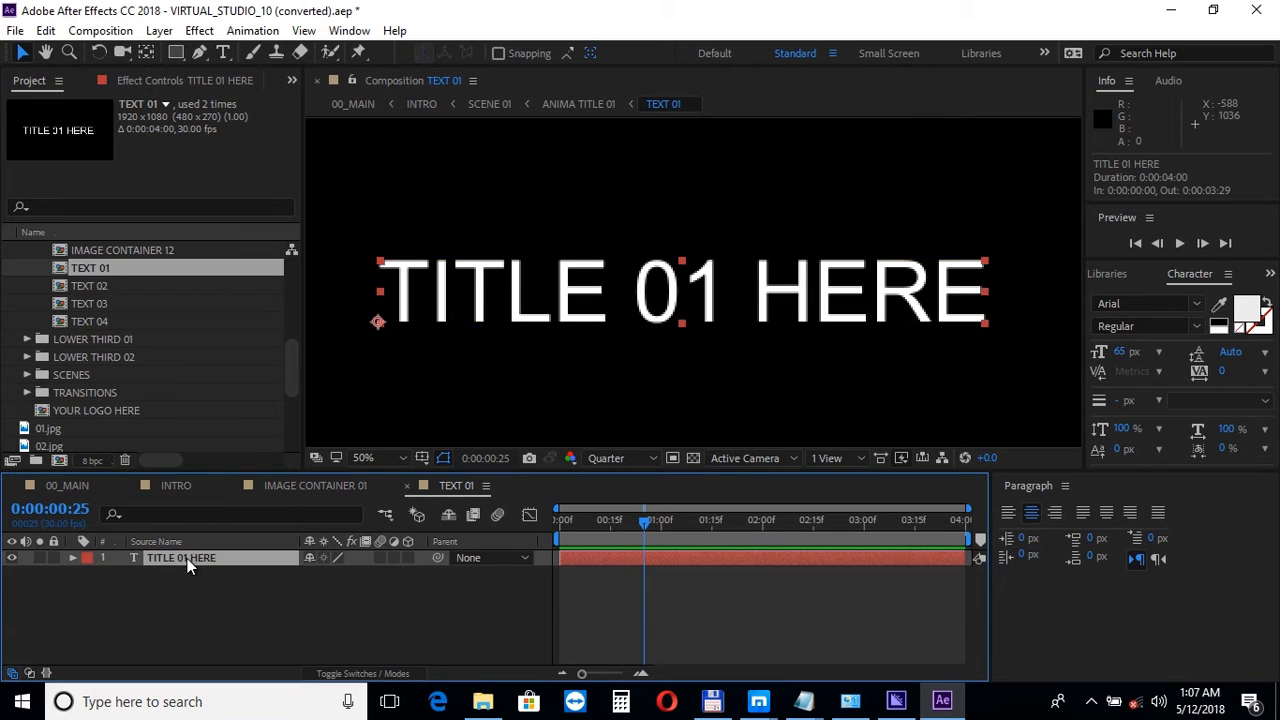
type("y")
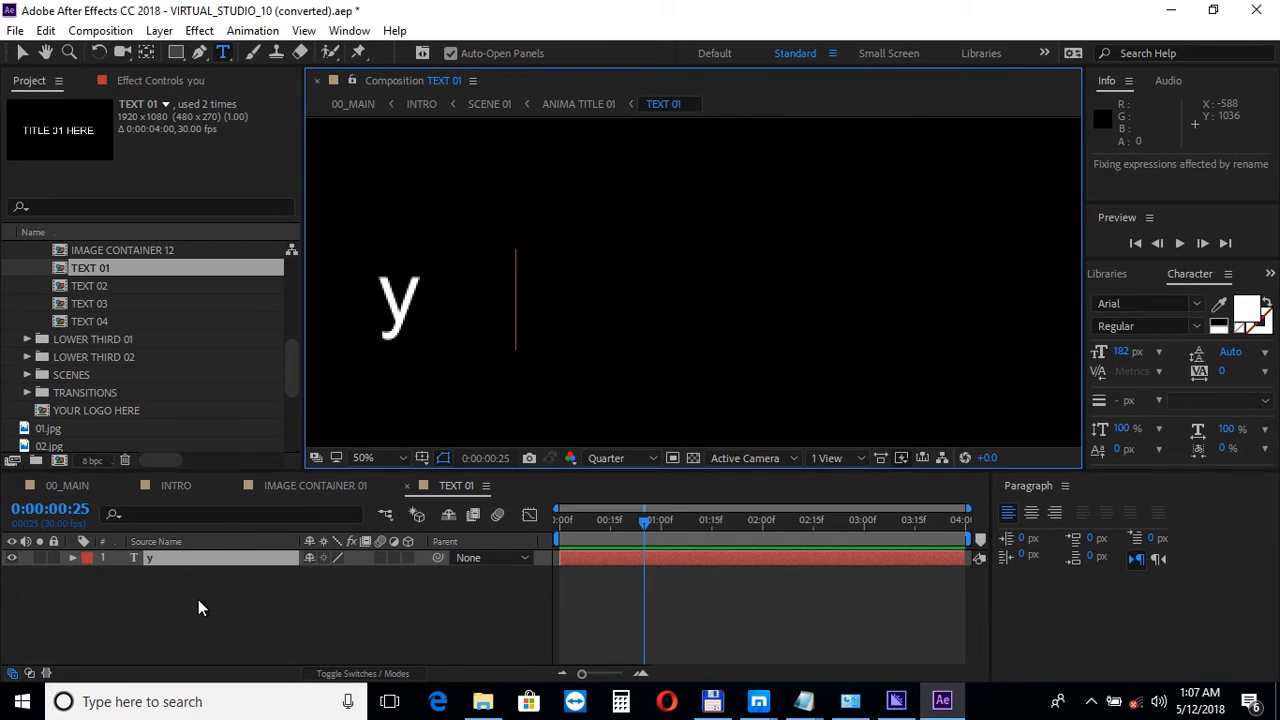
type("our text")
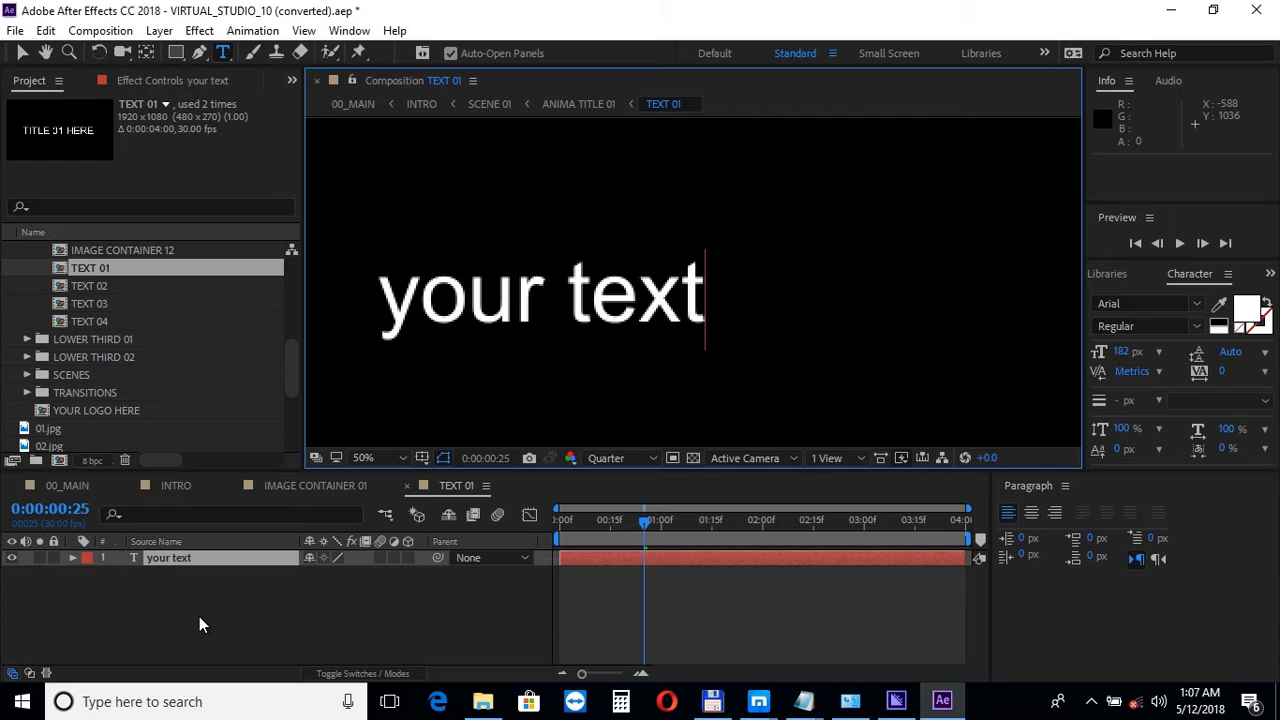
left_click(199, 617)
left_click(207, 556)
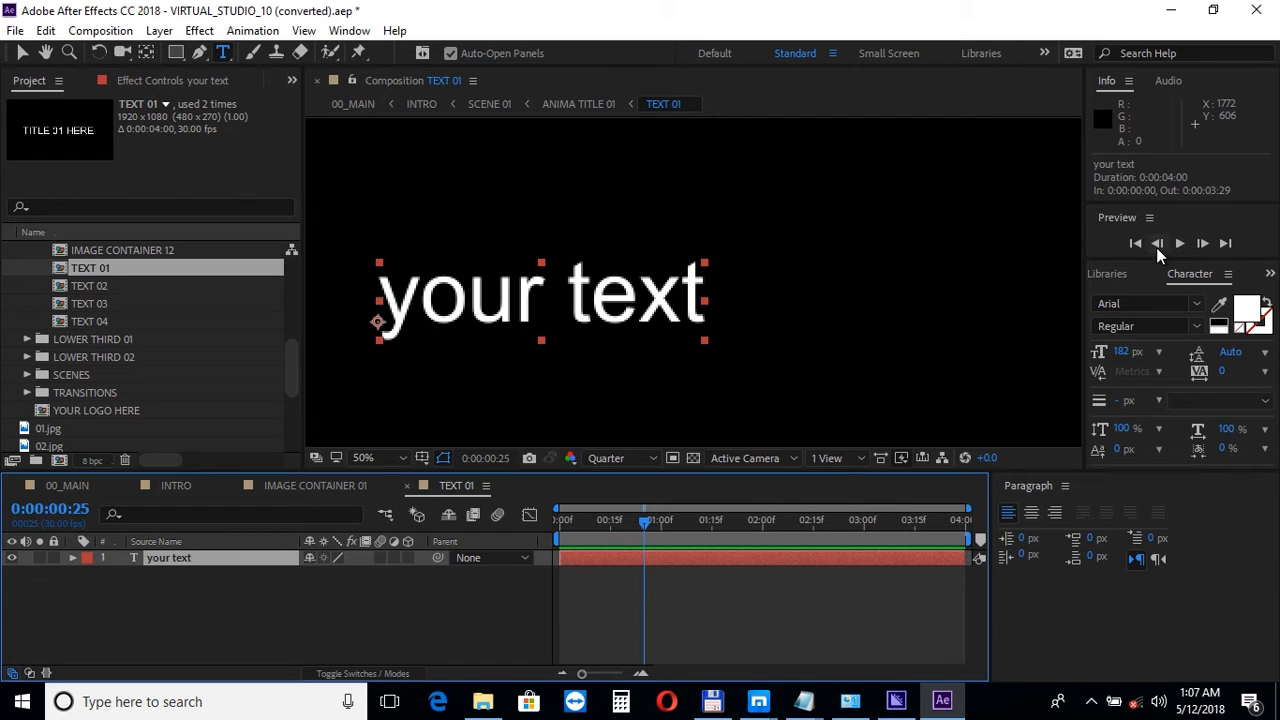
left_click_drag(1157, 263, 1166, 194)
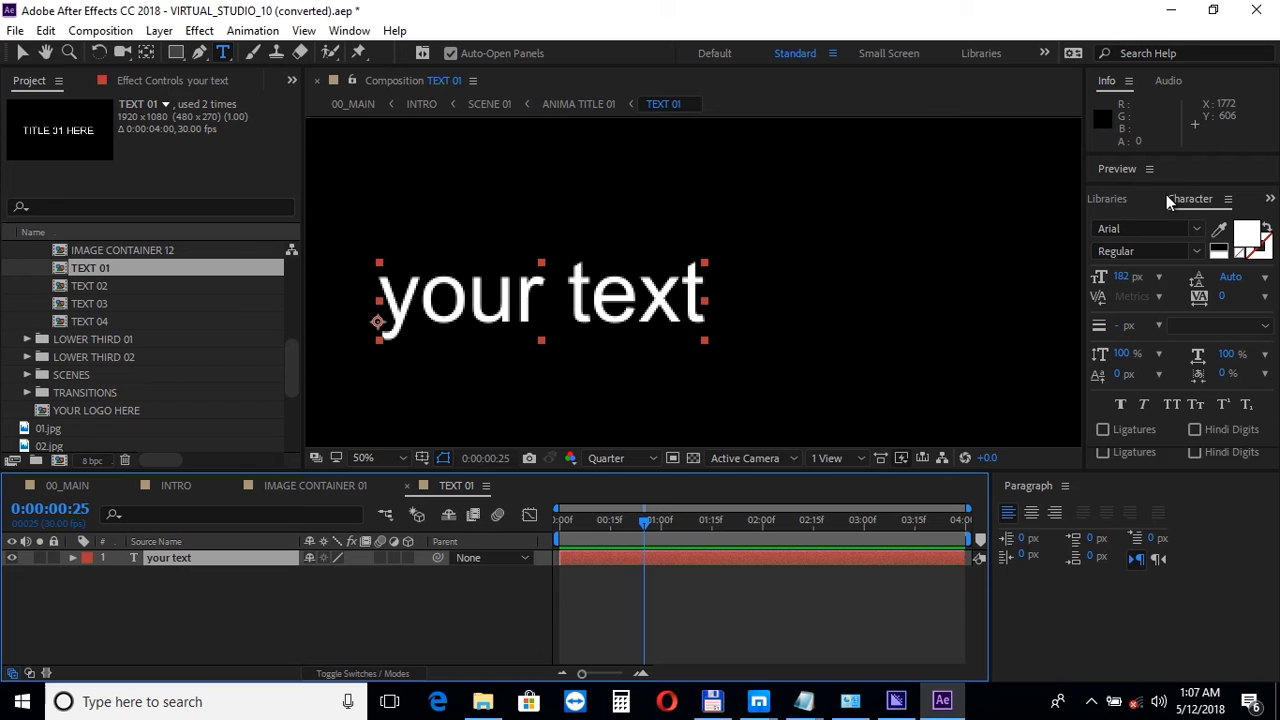
left_click(1172, 403)
left_click(456, 587)
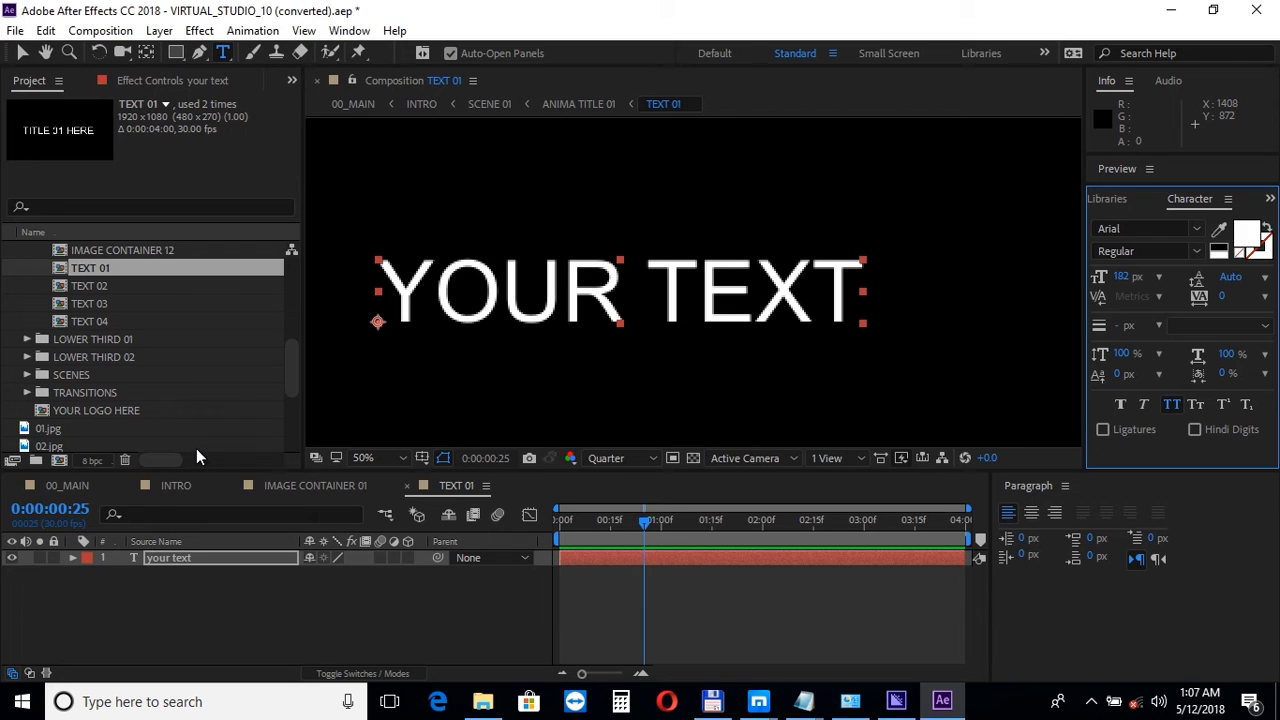
Add bluefx logo.png to the YOUR LOGO HERE composition and hide the placeholder text
double_click(131, 411)
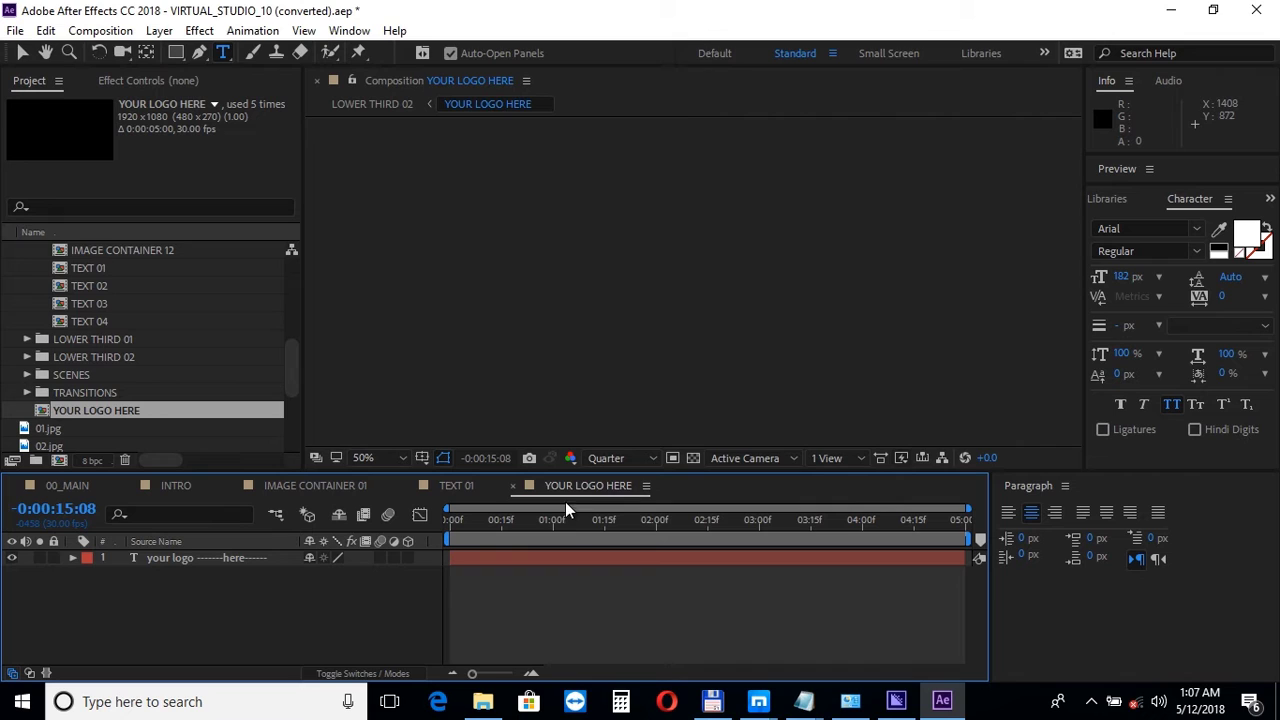
left_click(566, 520)
scroll(225, 372, "down", 3)
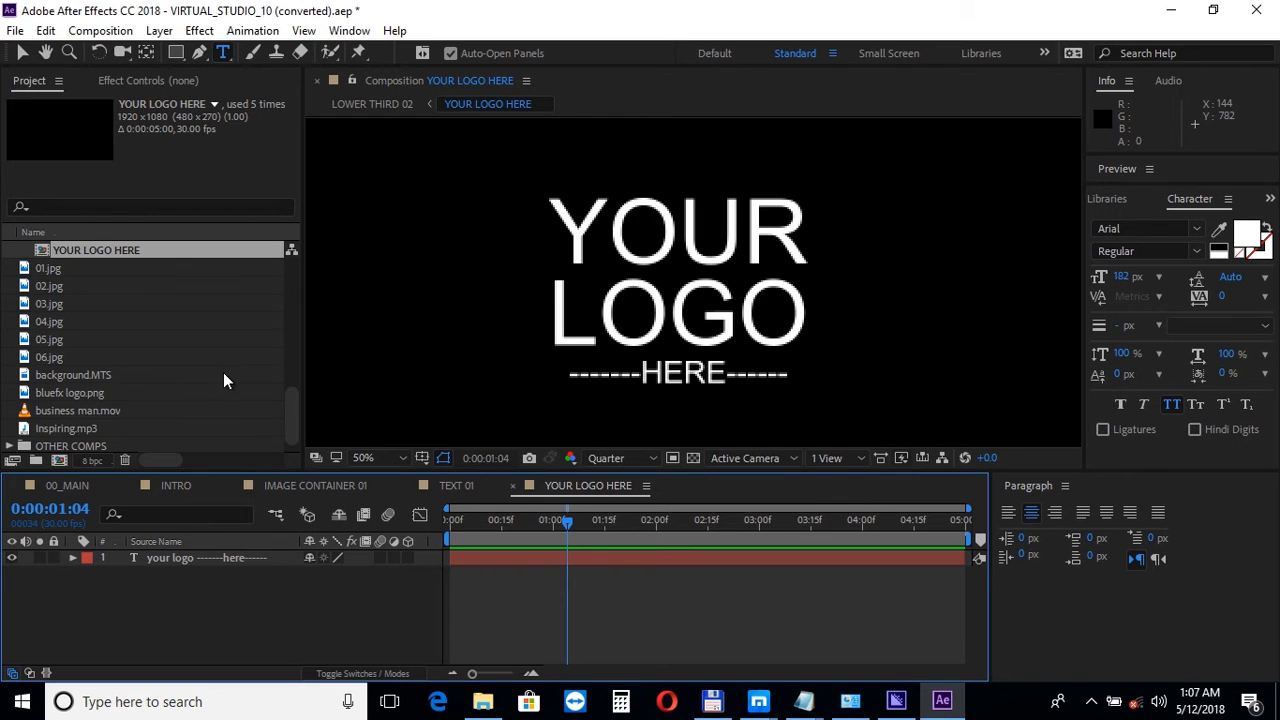
left_click(97, 395)
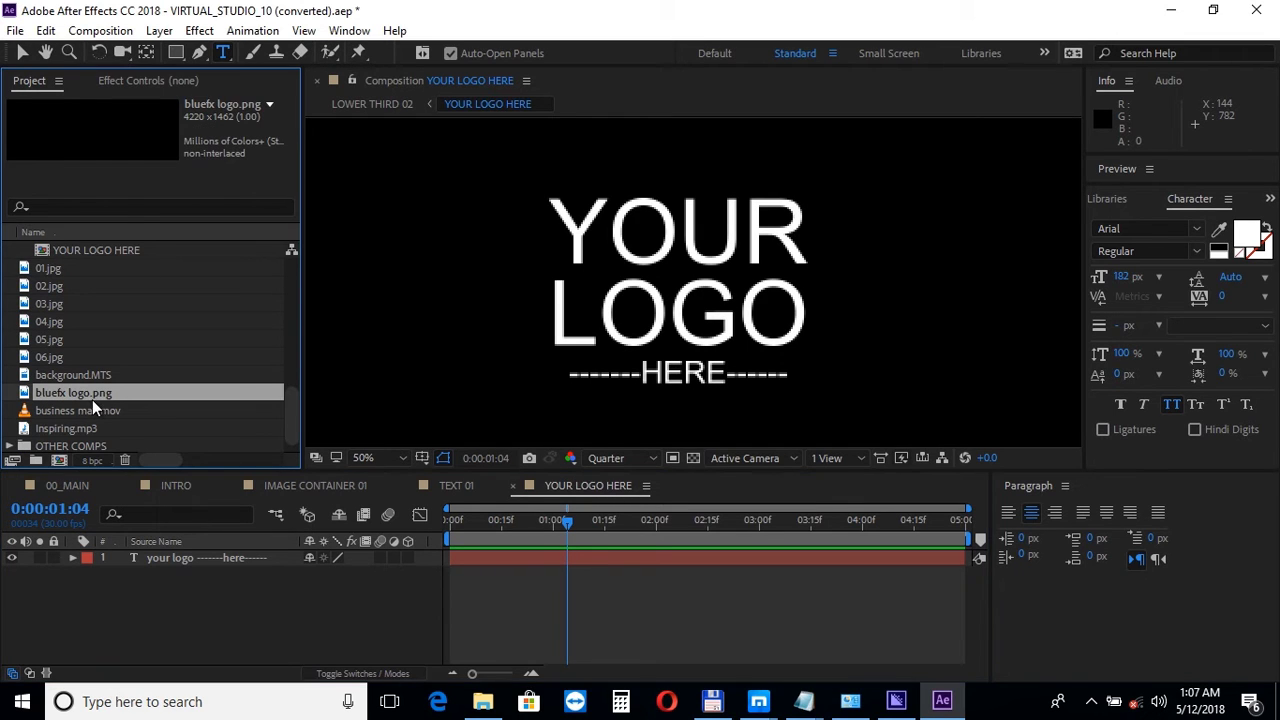
left_click_drag(95, 394, 167, 557)
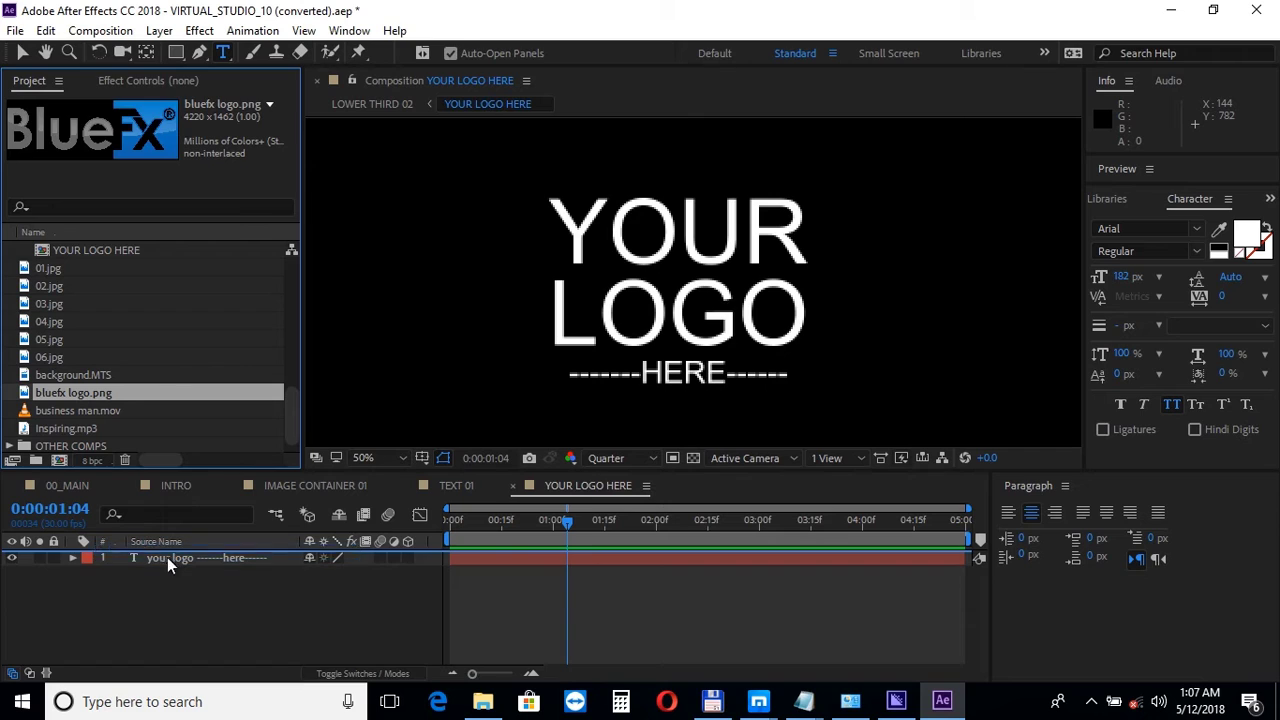
left_click(11, 574)
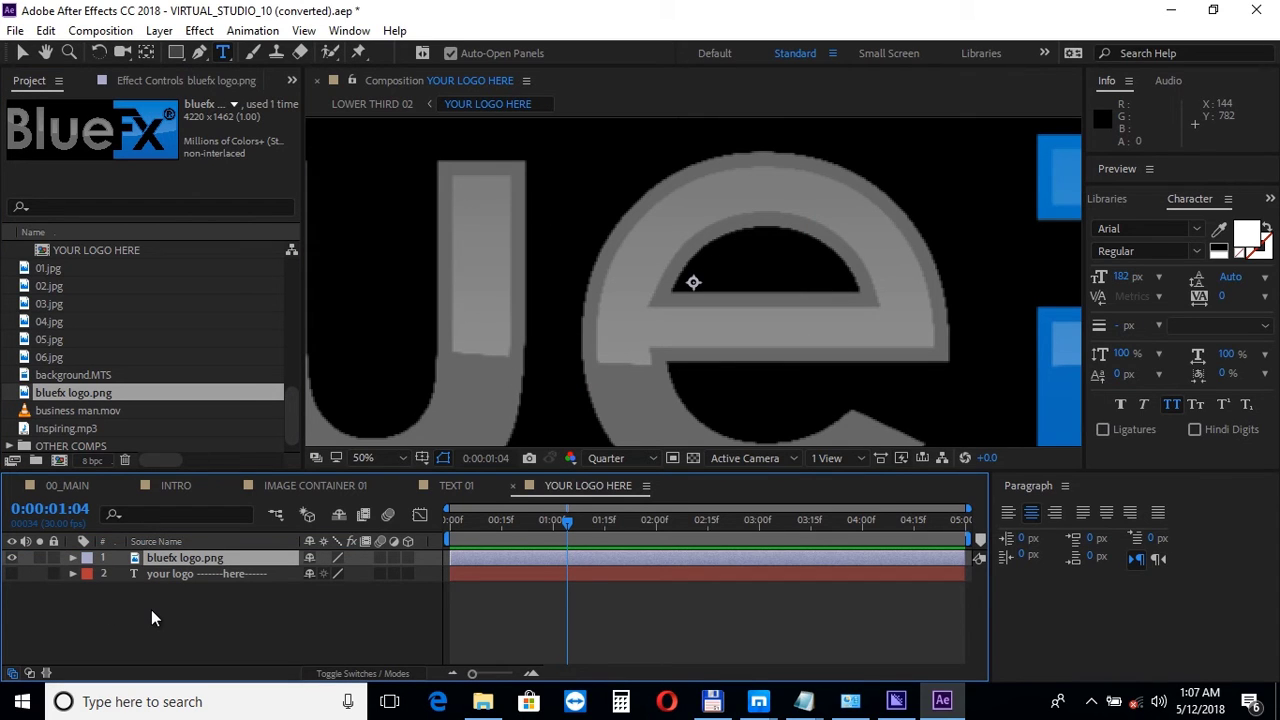
Scale the logo layer to 20%, fit the viewer, and return to the INTRO composition
key("s")
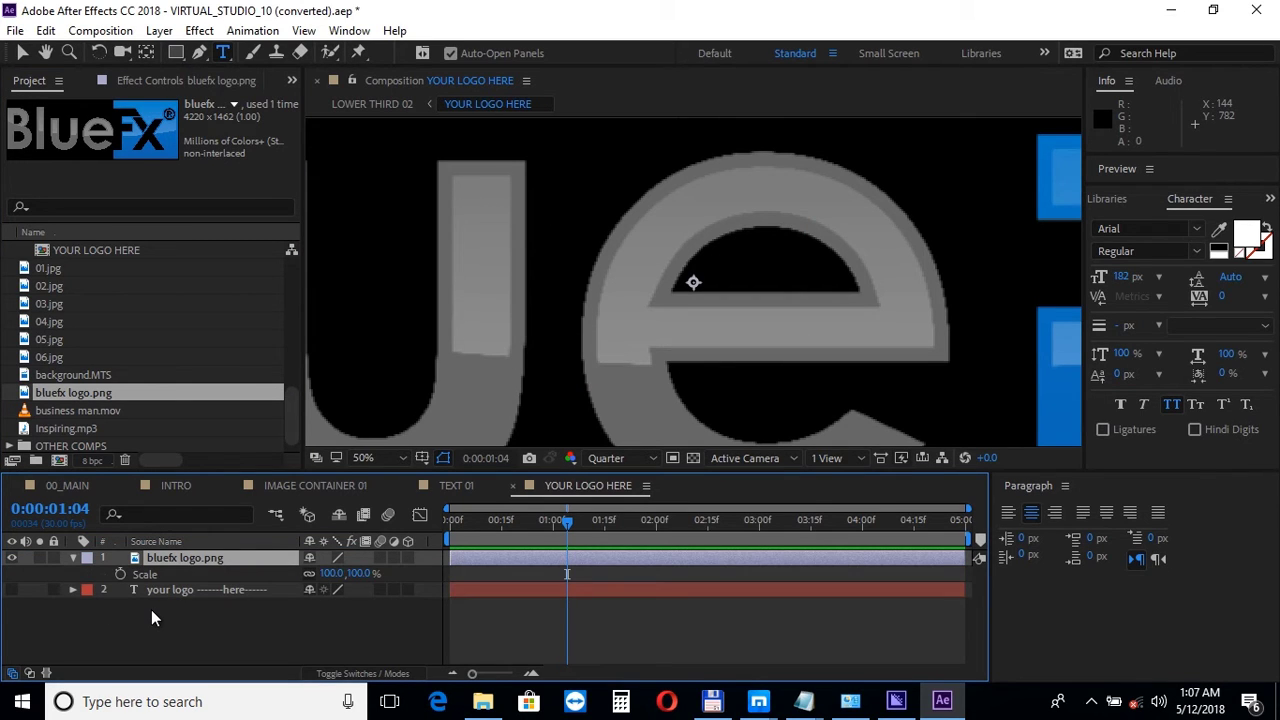
left_click(331, 573)
type("20")
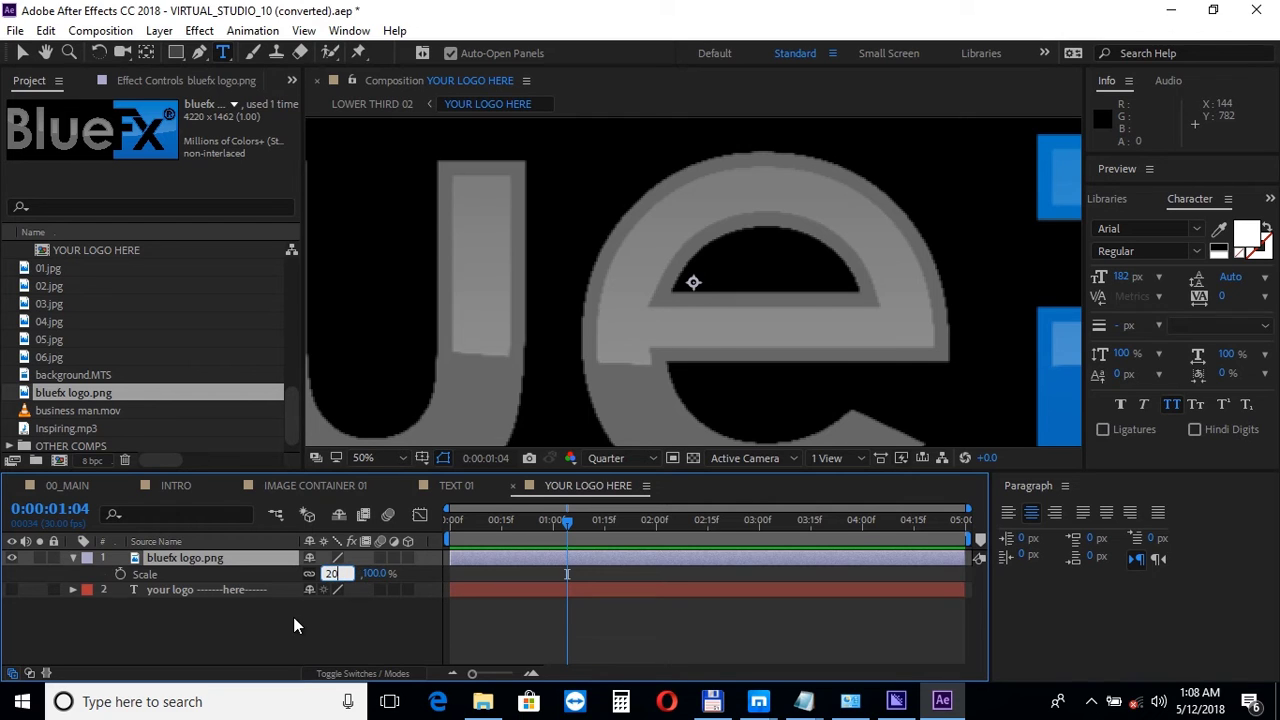
key("Return")
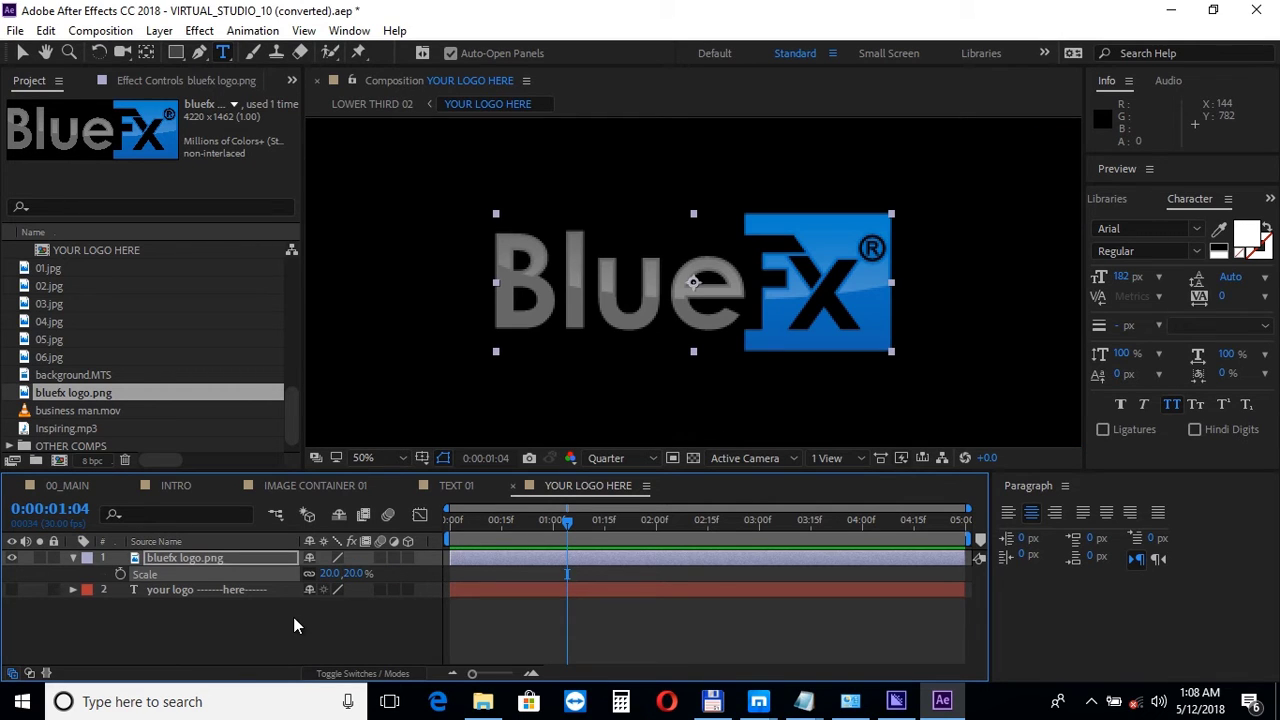
left_click(361, 457)
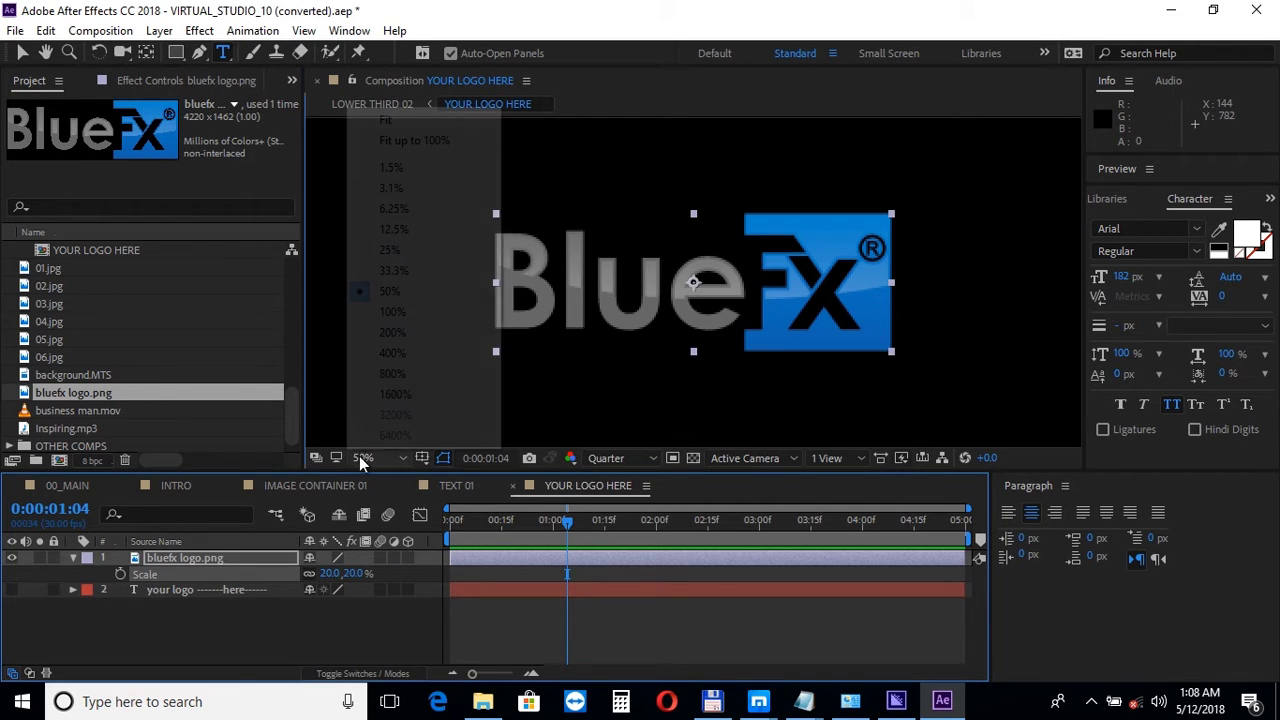
left_click(392, 142)
left_click(176, 485)
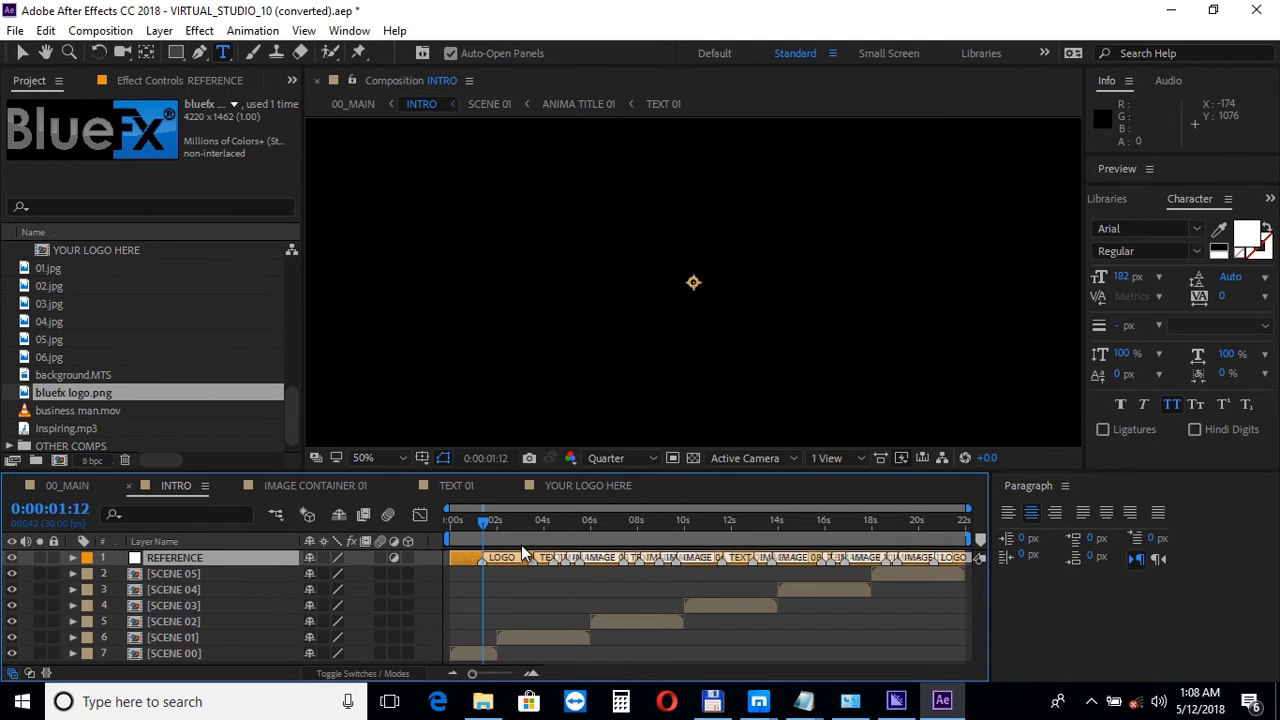
Fit the INTRO viewer to show the full frame with the BlueFx logo, then pick the Selection tool
left_click(370, 459)
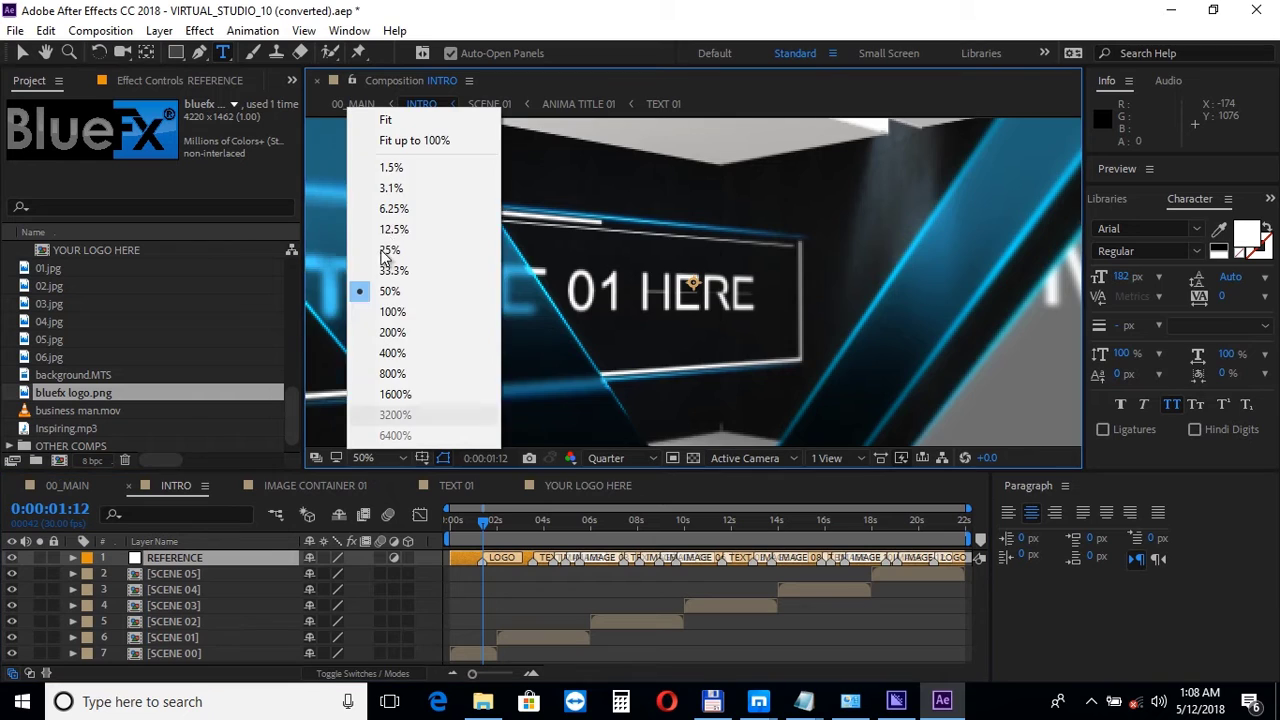
left_click(396, 135)
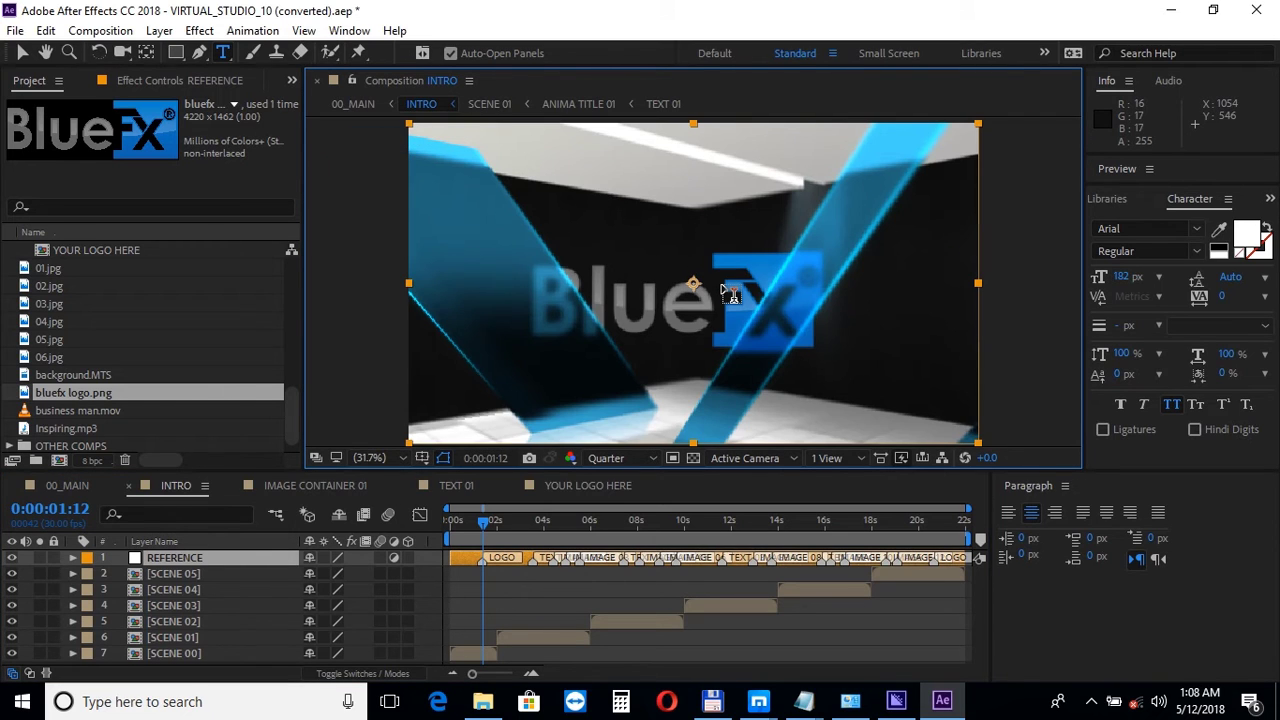
key("v")
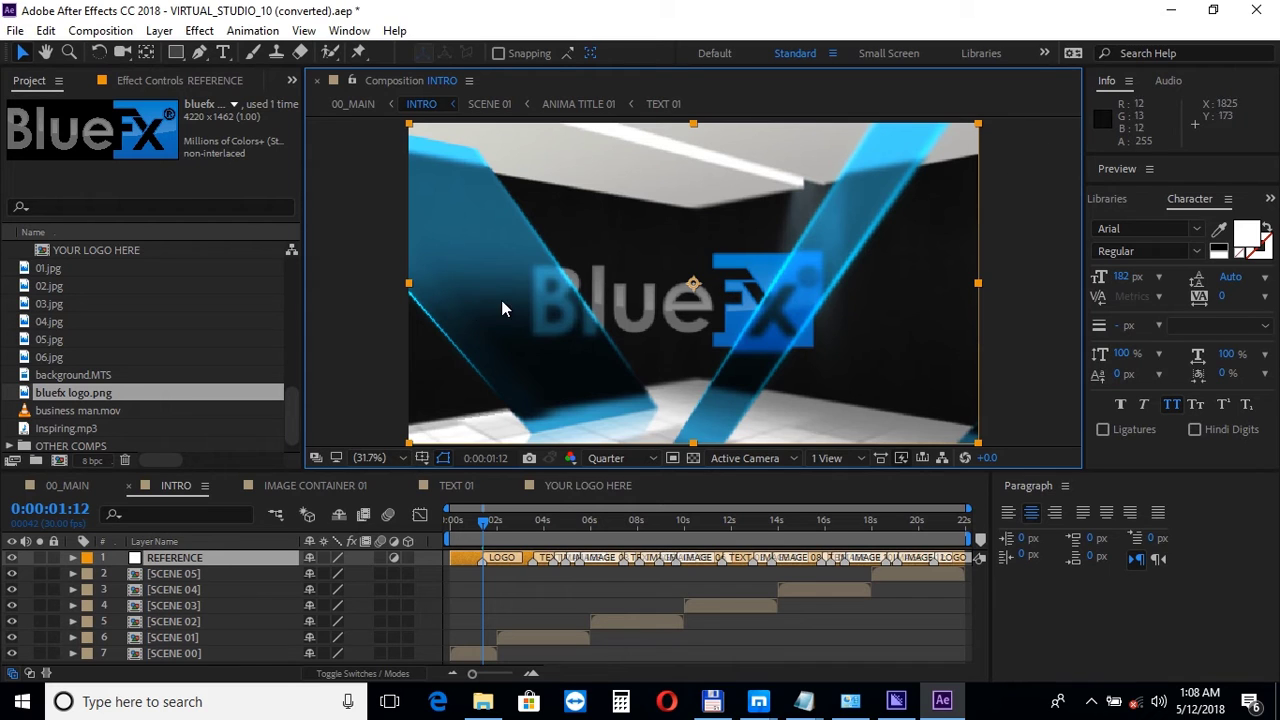
Collapse INTRO CHANGE, expand SCENES, and open the ANGLE 06 composition
scroll(256, 319, "up", 2)
scroll(256, 318, "up", 4)
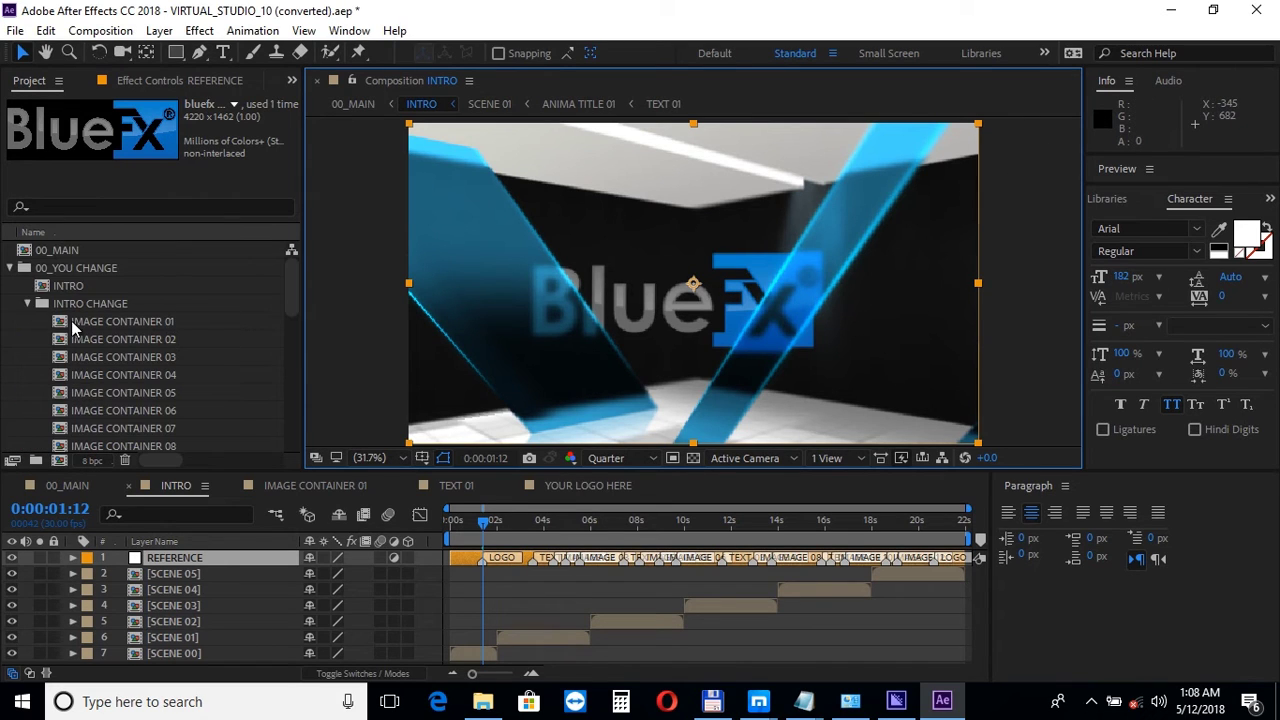
left_click(27, 303)
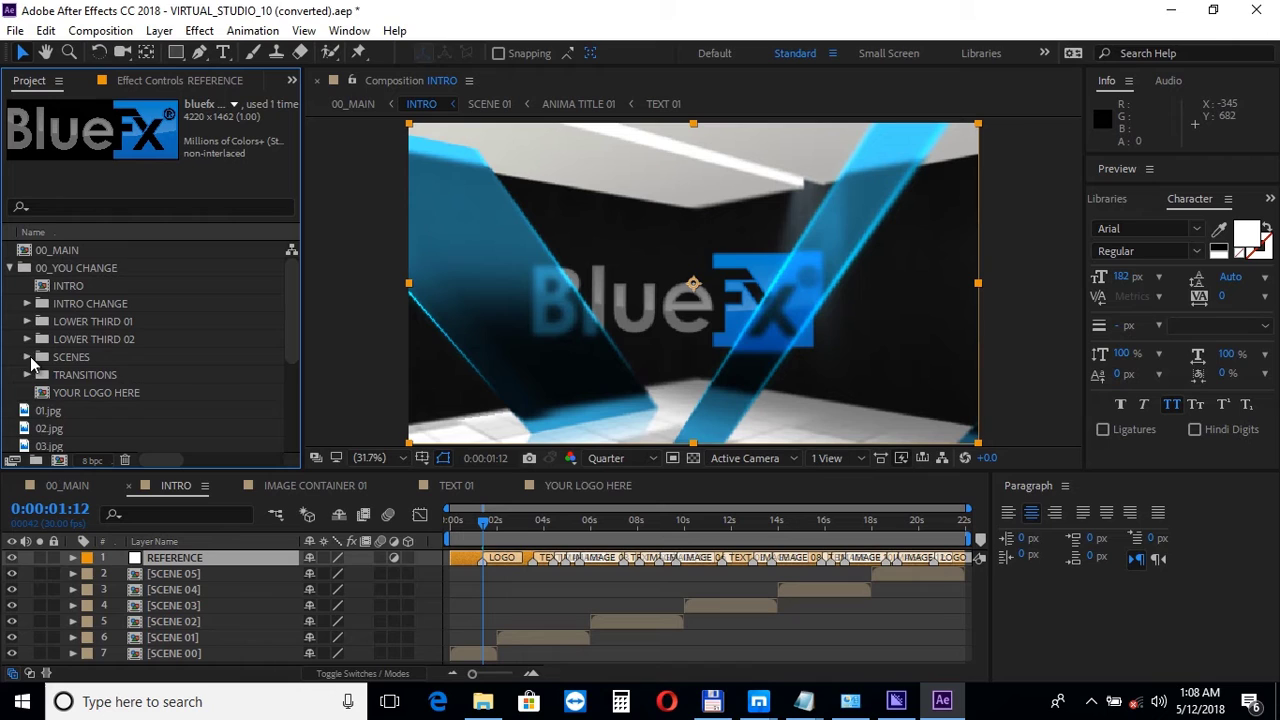
left_click(28, 357)
scroll(199, 355, "down", 2)
left_click(121, 359)
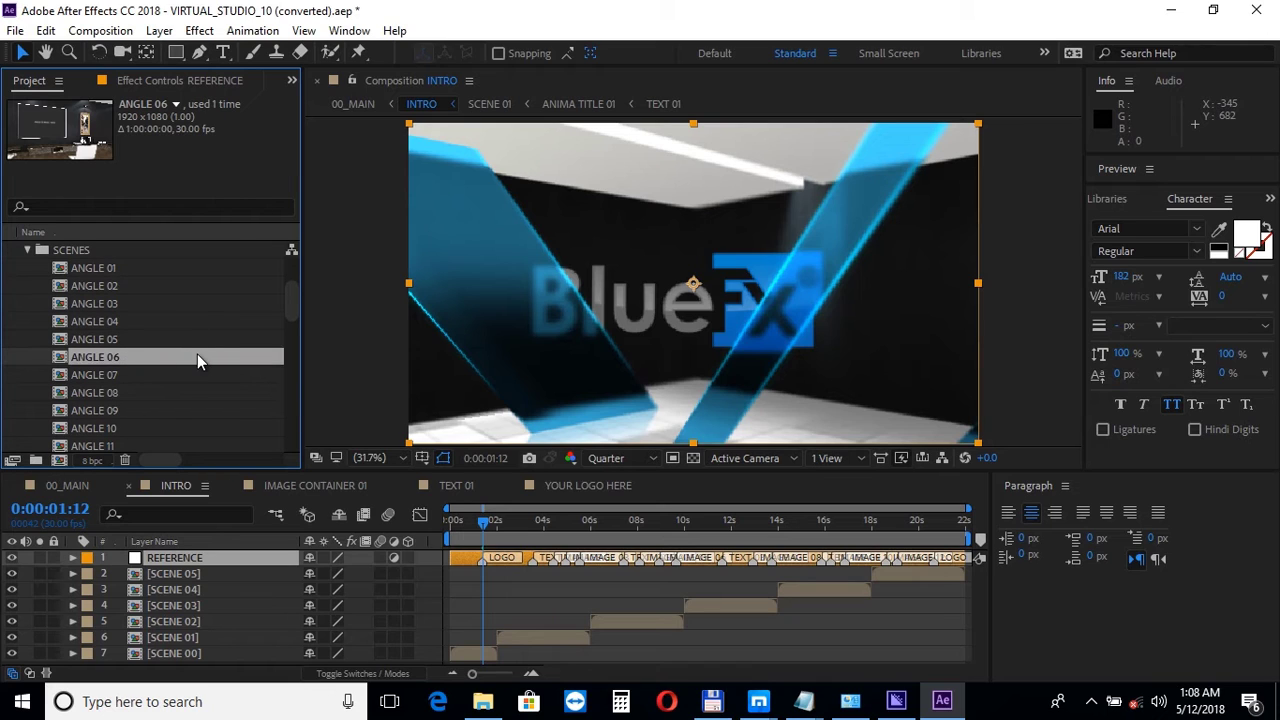
double_click(114, 360)
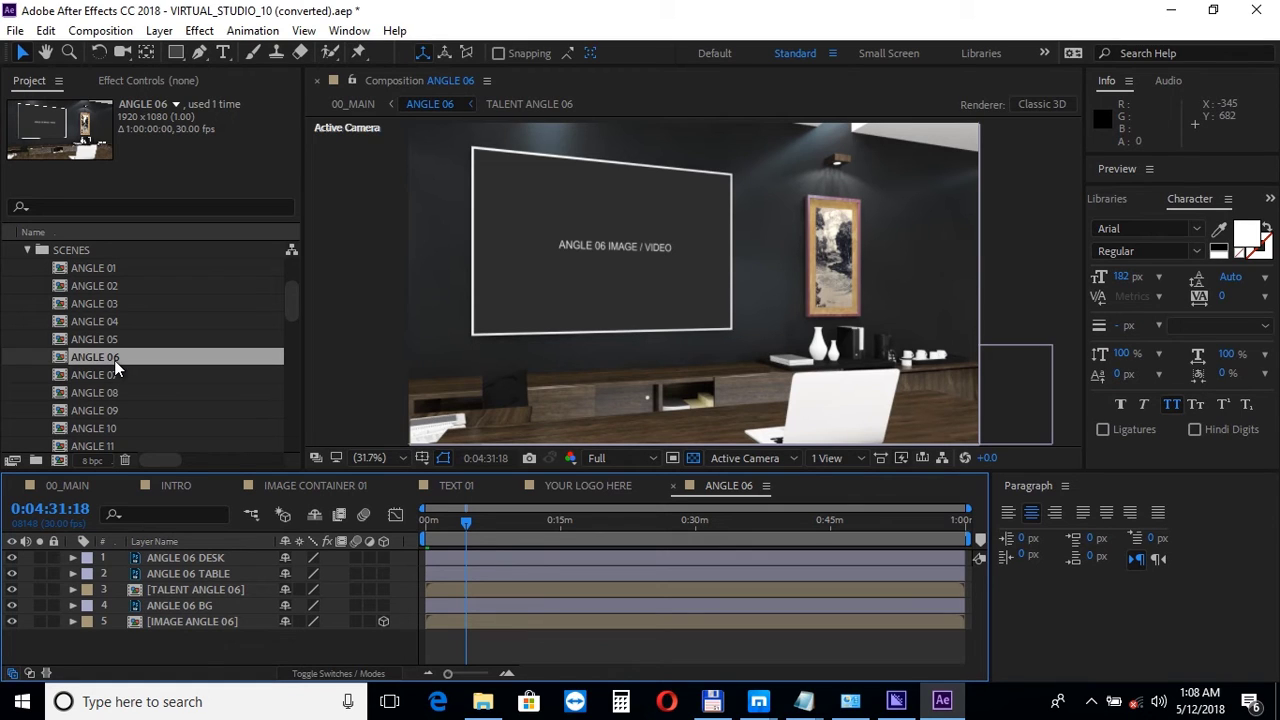
Toggle the ANGLE 06 DESK and TABLE layers off and back on to inspect them
left_click(12, 557)
left_click(12, 573)
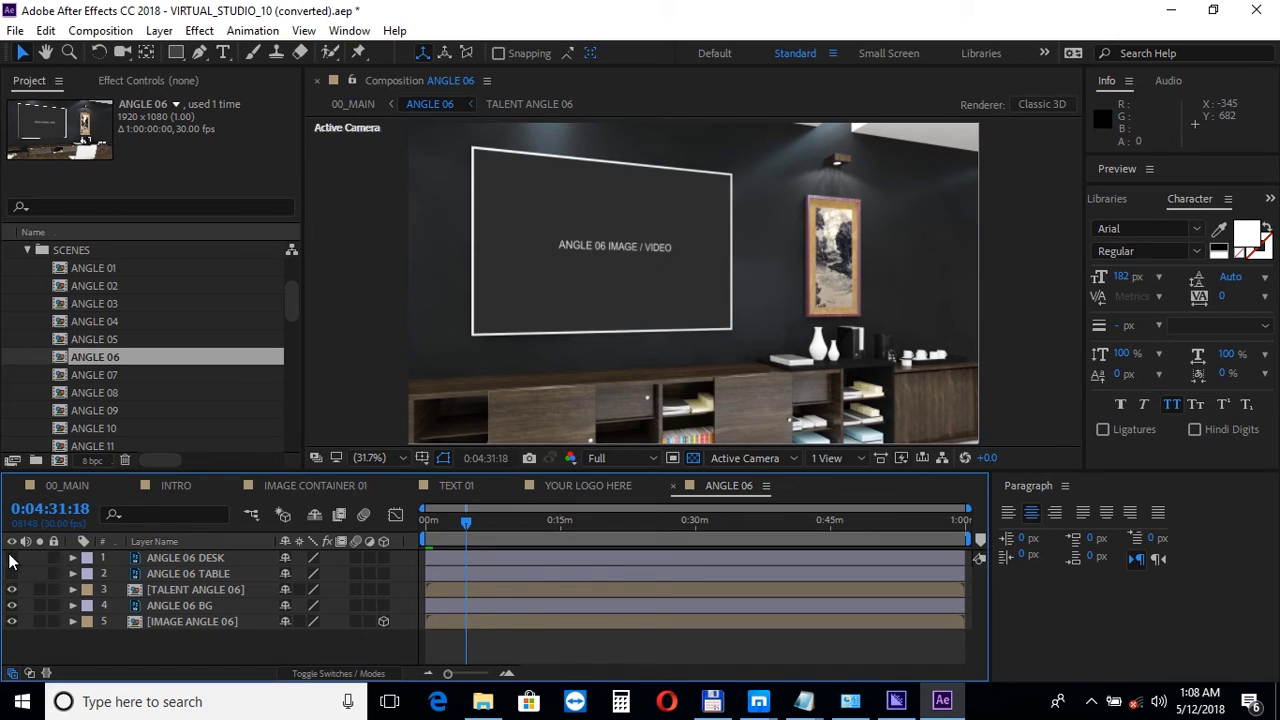
left_click(12, 557)
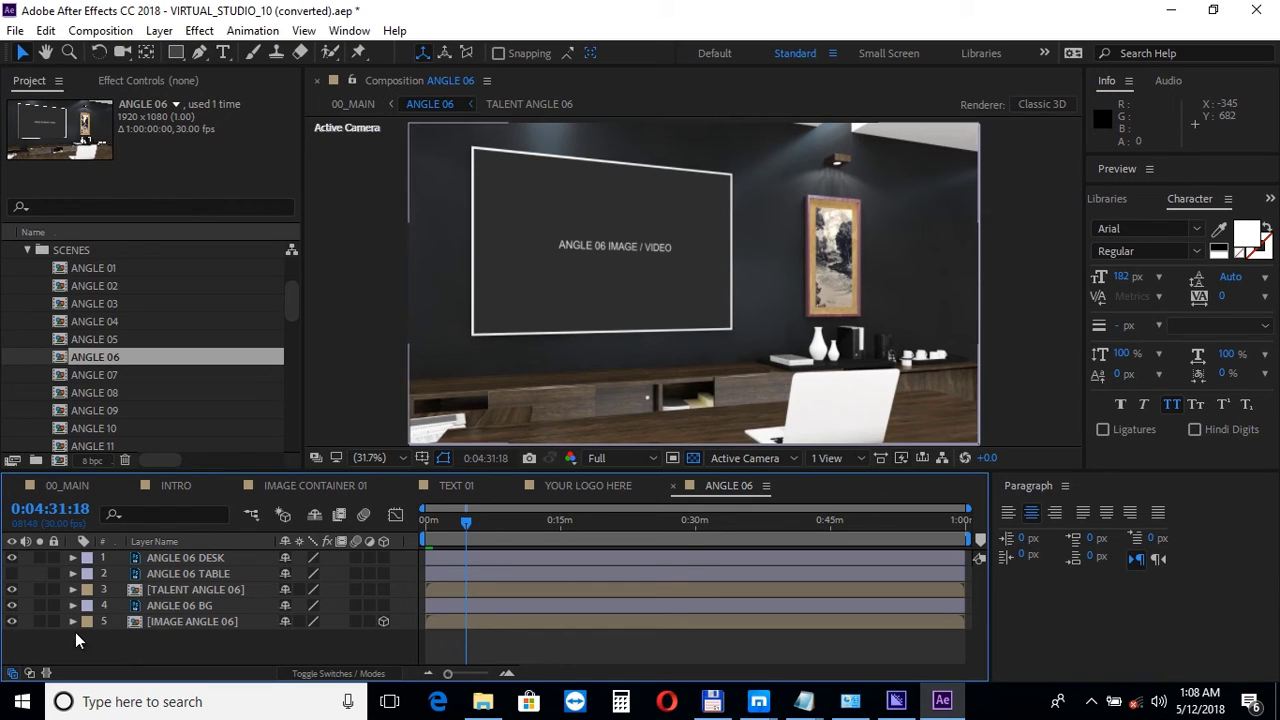
Open TALENT ANGLE 06 and add business man.mov to its timeline
double_click(172, 590)
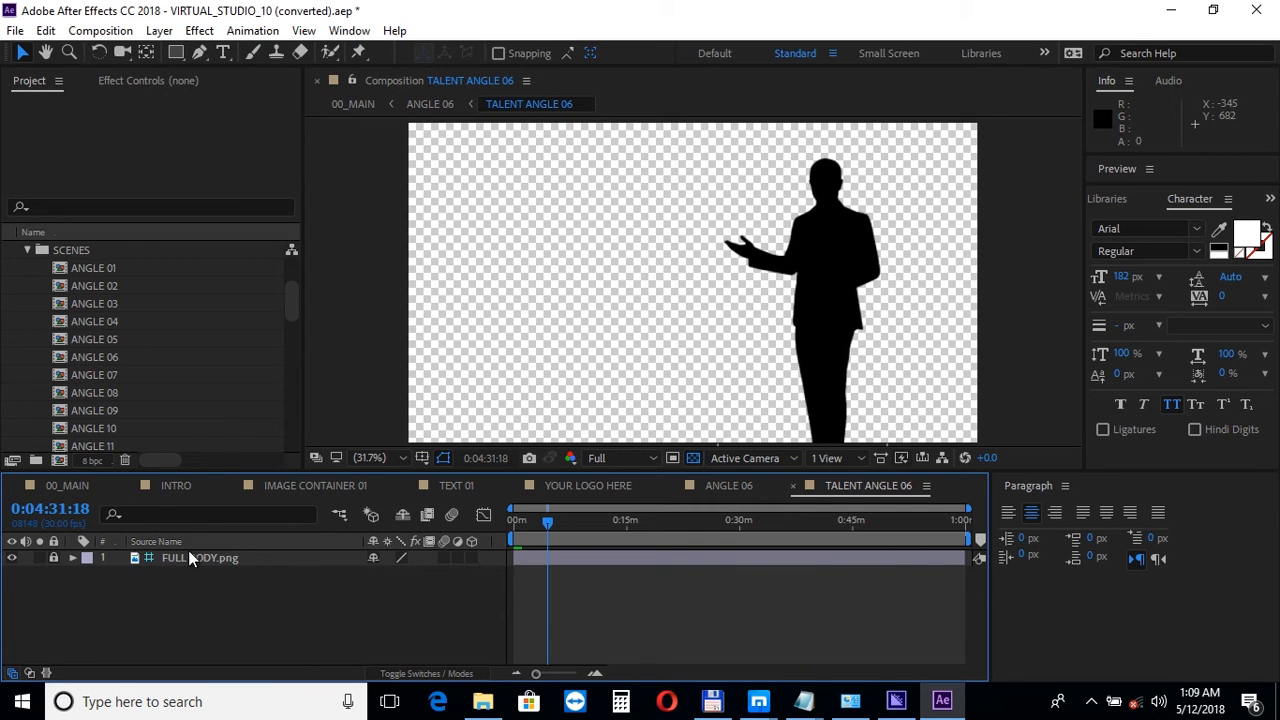
left_click(27, 250)
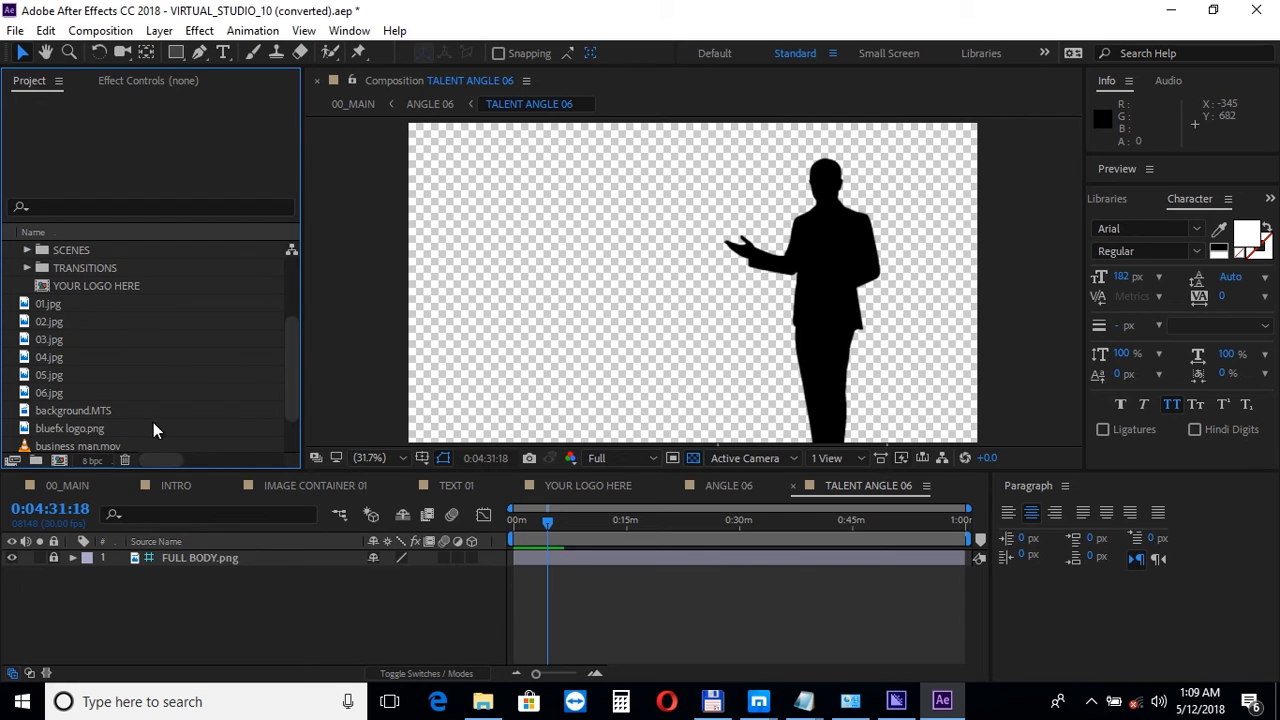
left_click(108, 446)
left_click_drag(116, 446, 186, 572)
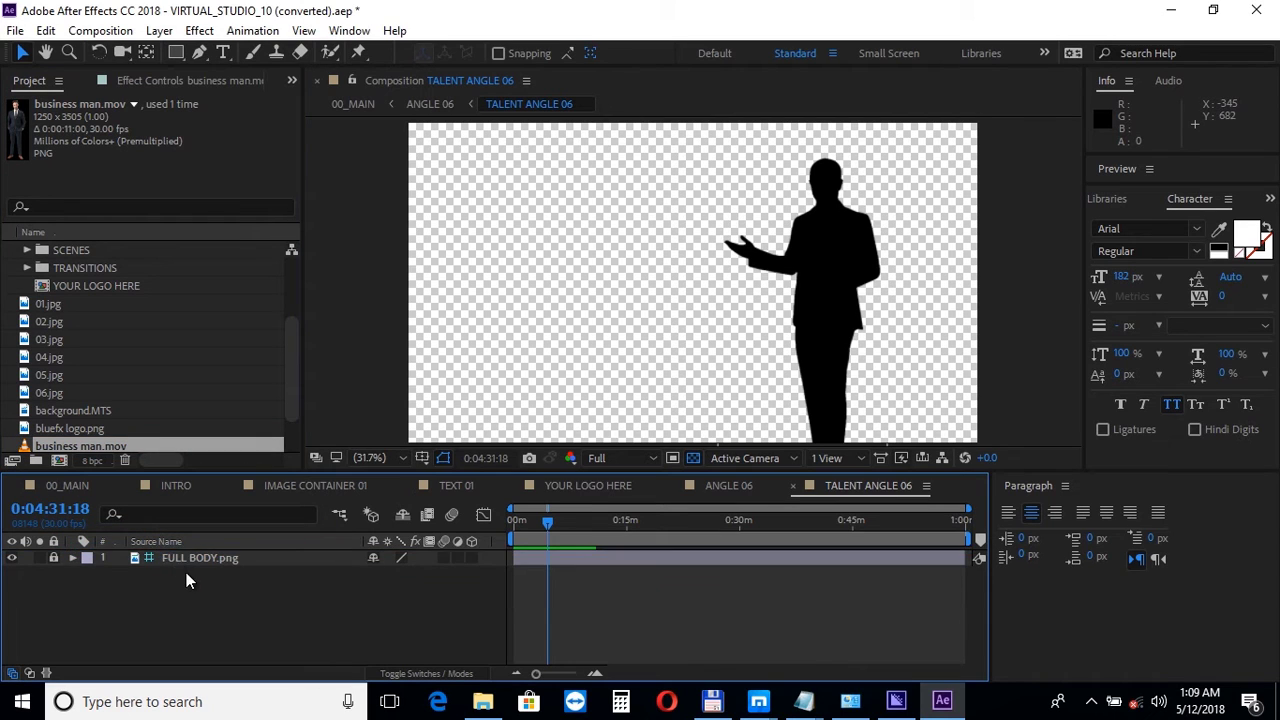
Resize the business man layer, entering Scale values of 25% and then 30%
key("Home")
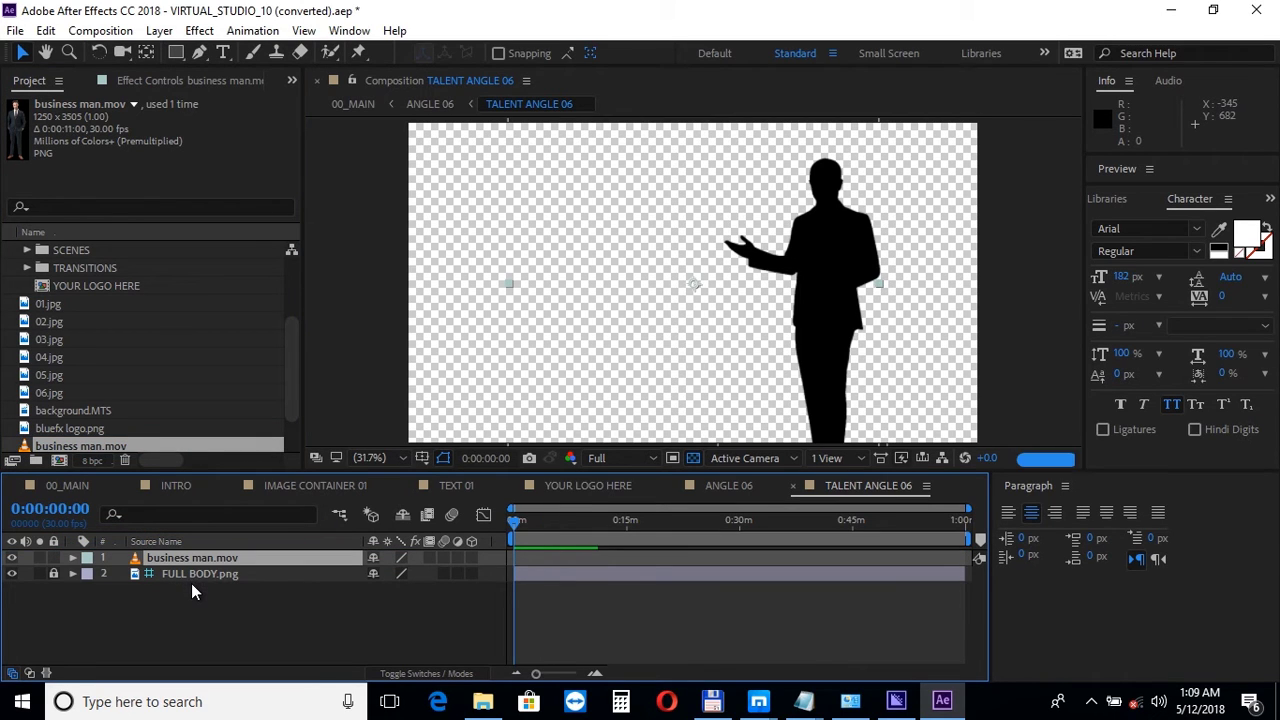
key("s")
left_click(395, 573)
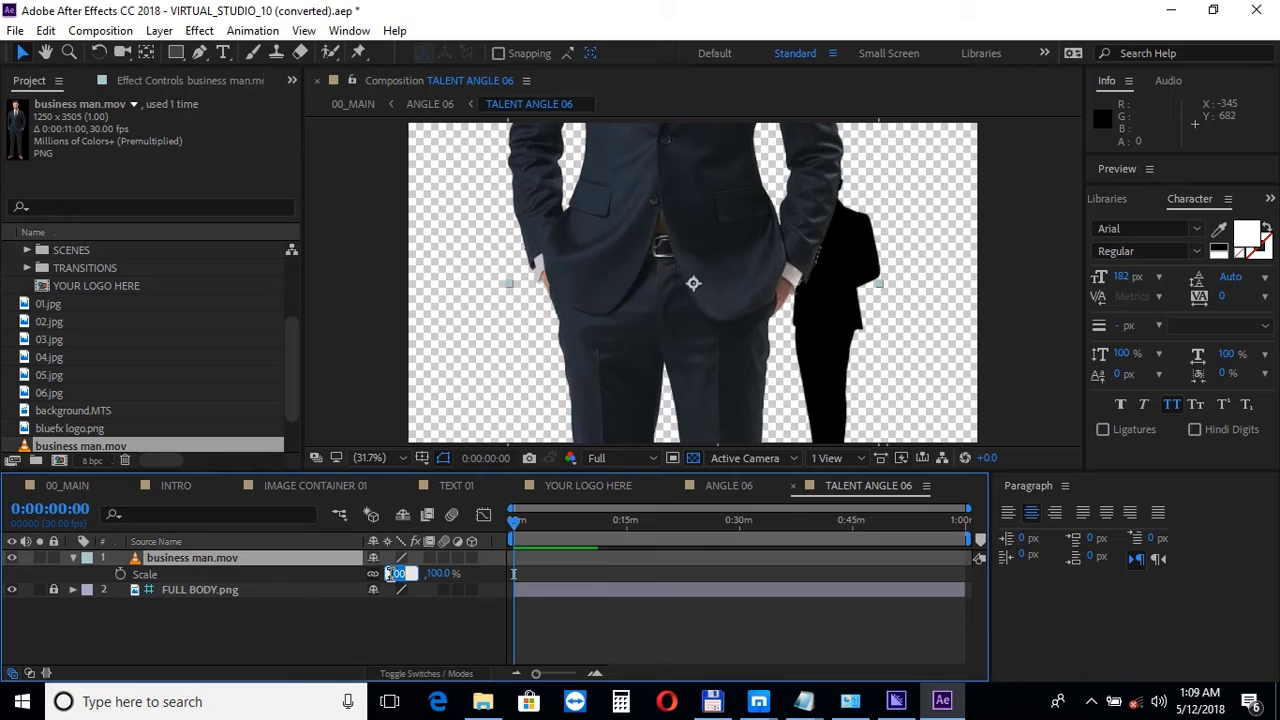
type("25")
key("Return")
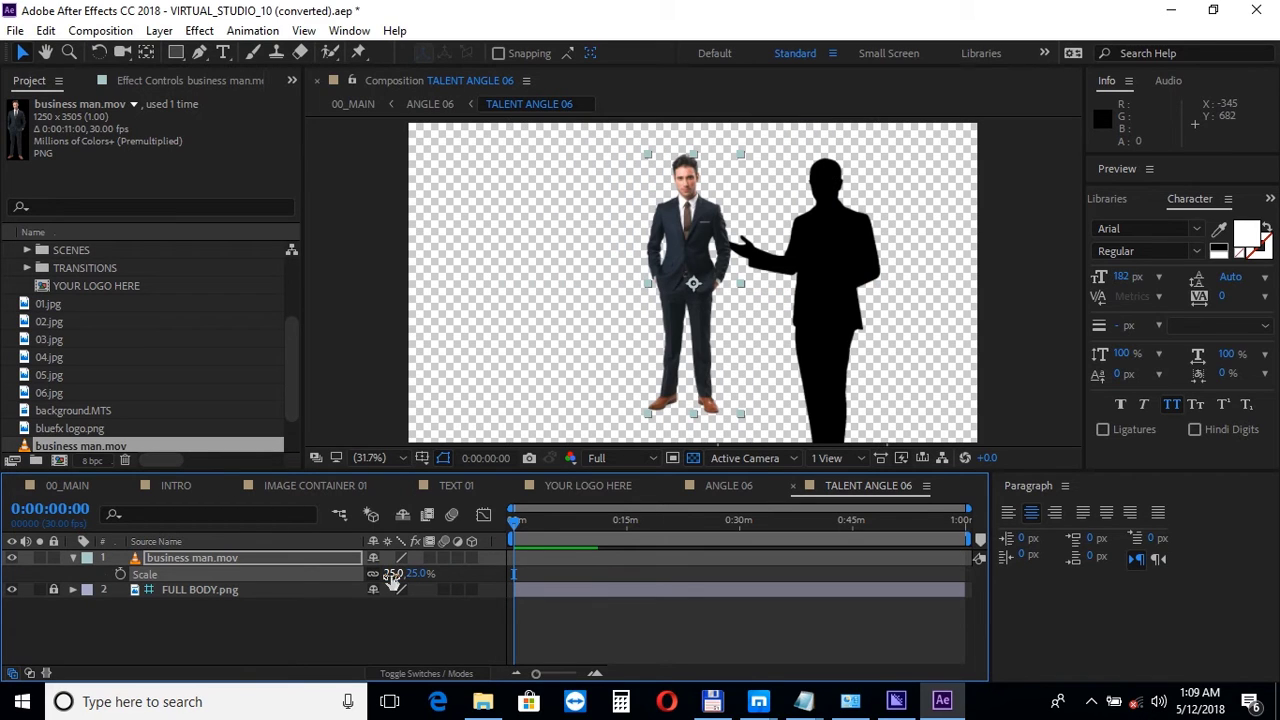
left_click(394, 574)
type("30")
key("Return")
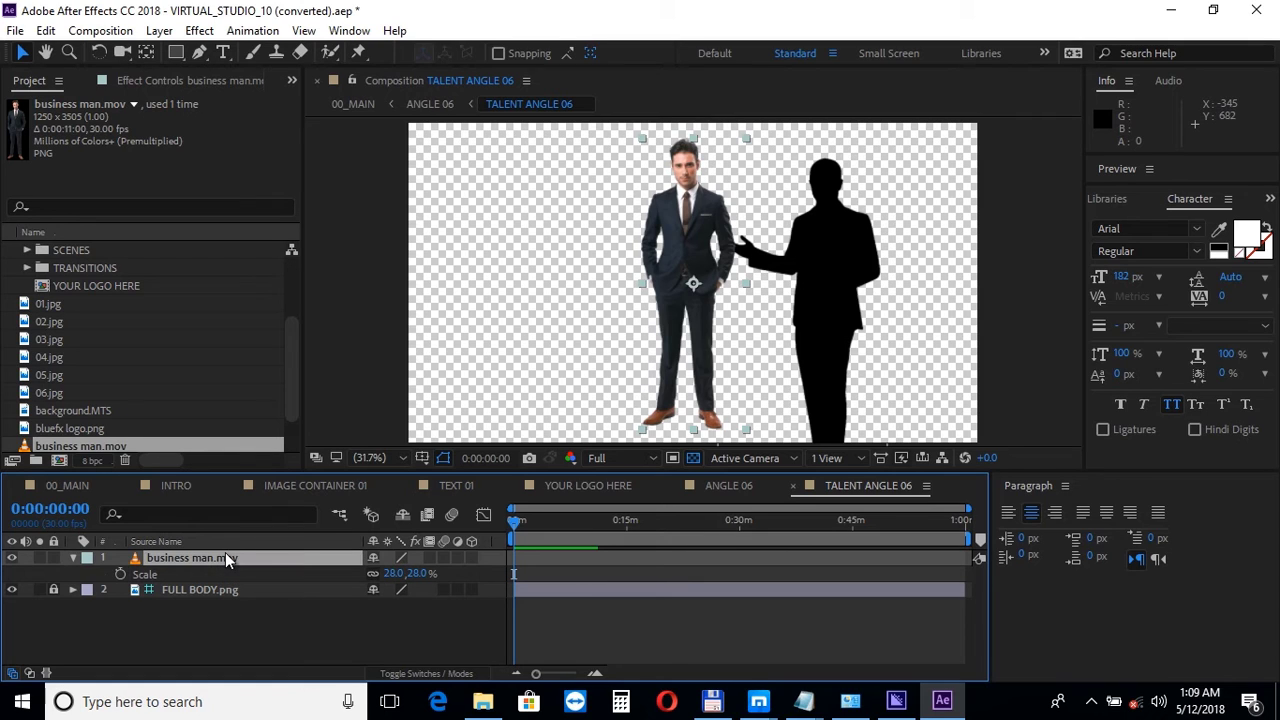
Move the business man right beside the screen and check him in the ANGLE 06 scene
left_click_drag(682, 232, 853, 268)
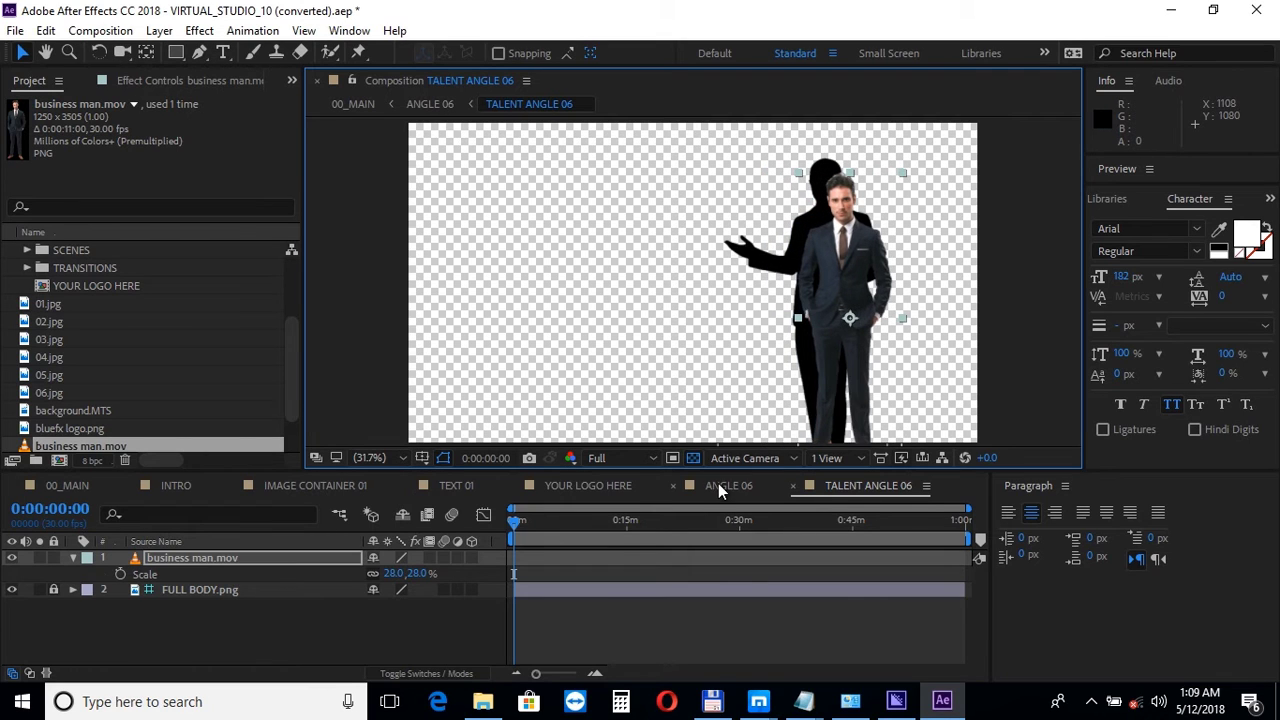
left_click(718, 483)
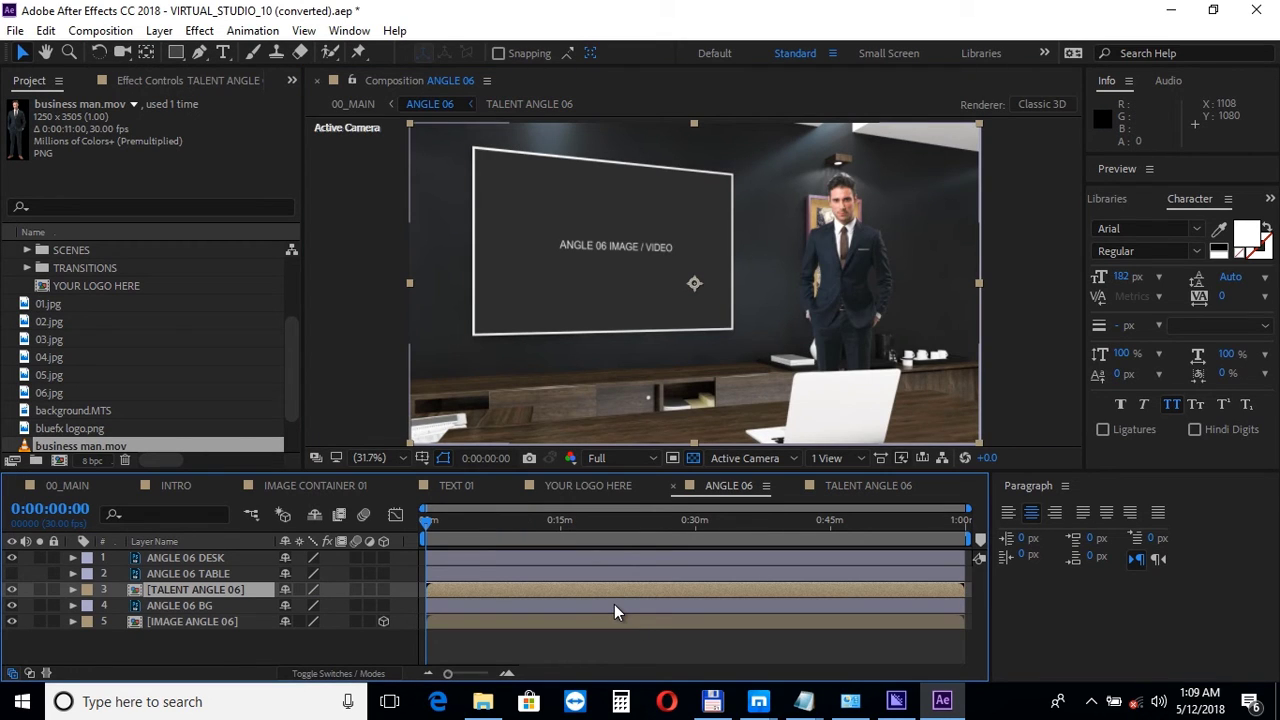
left_click(837, 485)
left_click(835, 290)
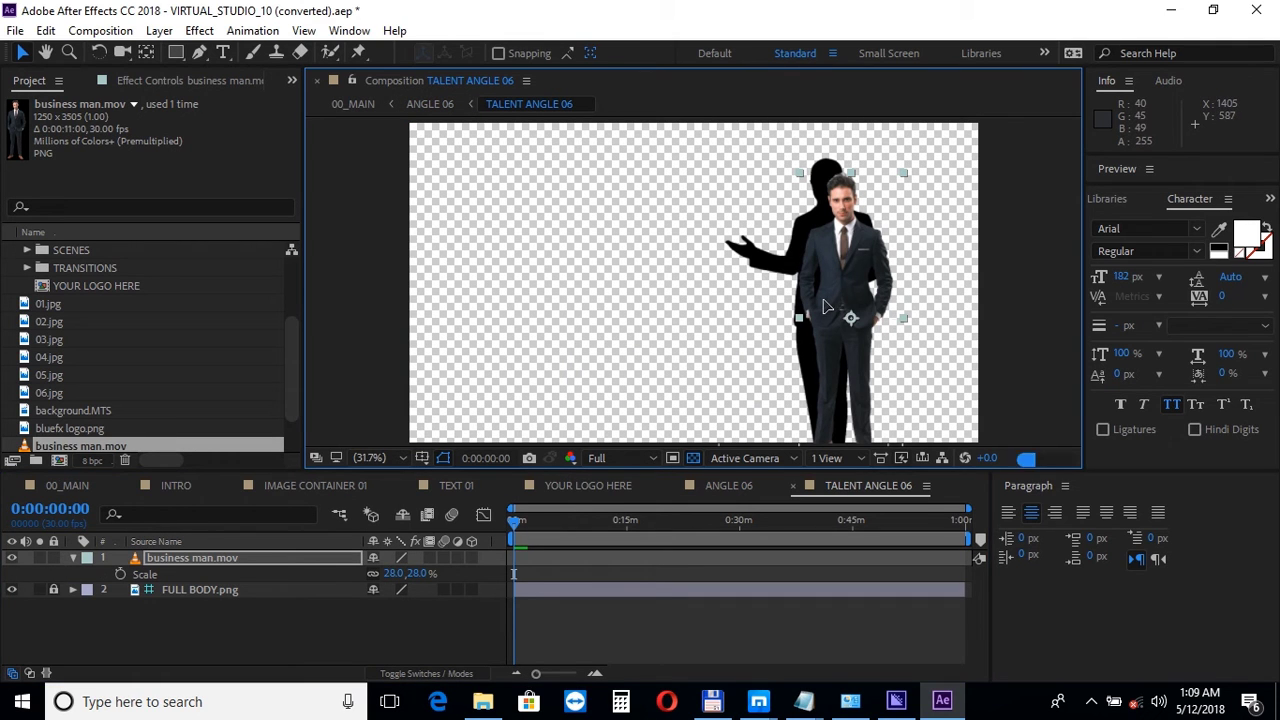
left_click(736, 484)
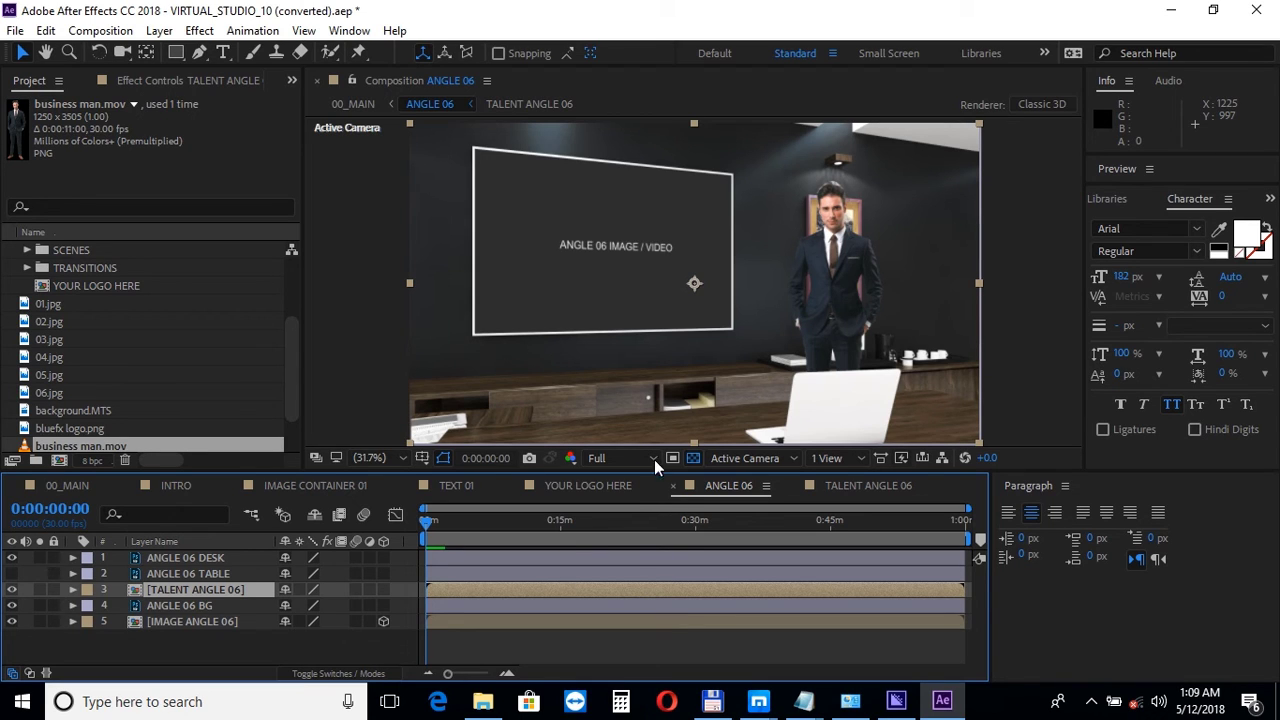
Place background.MTS as the top layer of IMAGE ANGLE 06 and check the ANGLE 06 studio
double_click(186, 623)
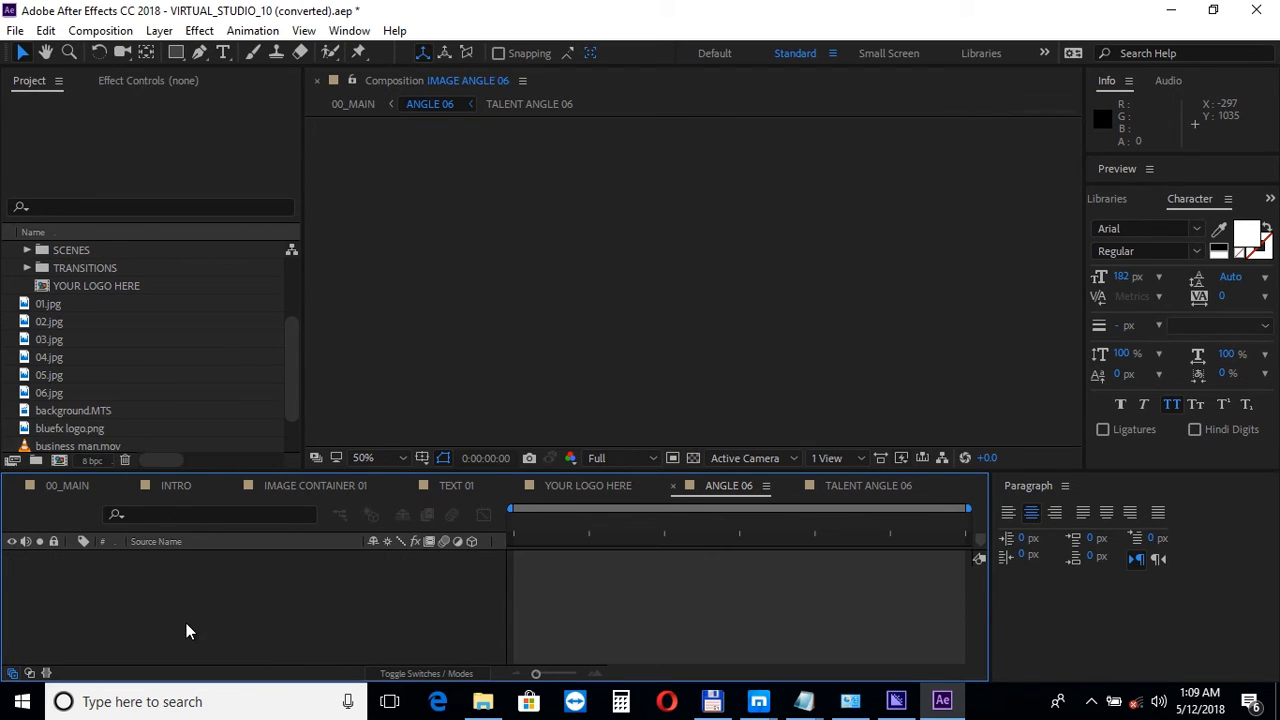
left_click(548, 530)
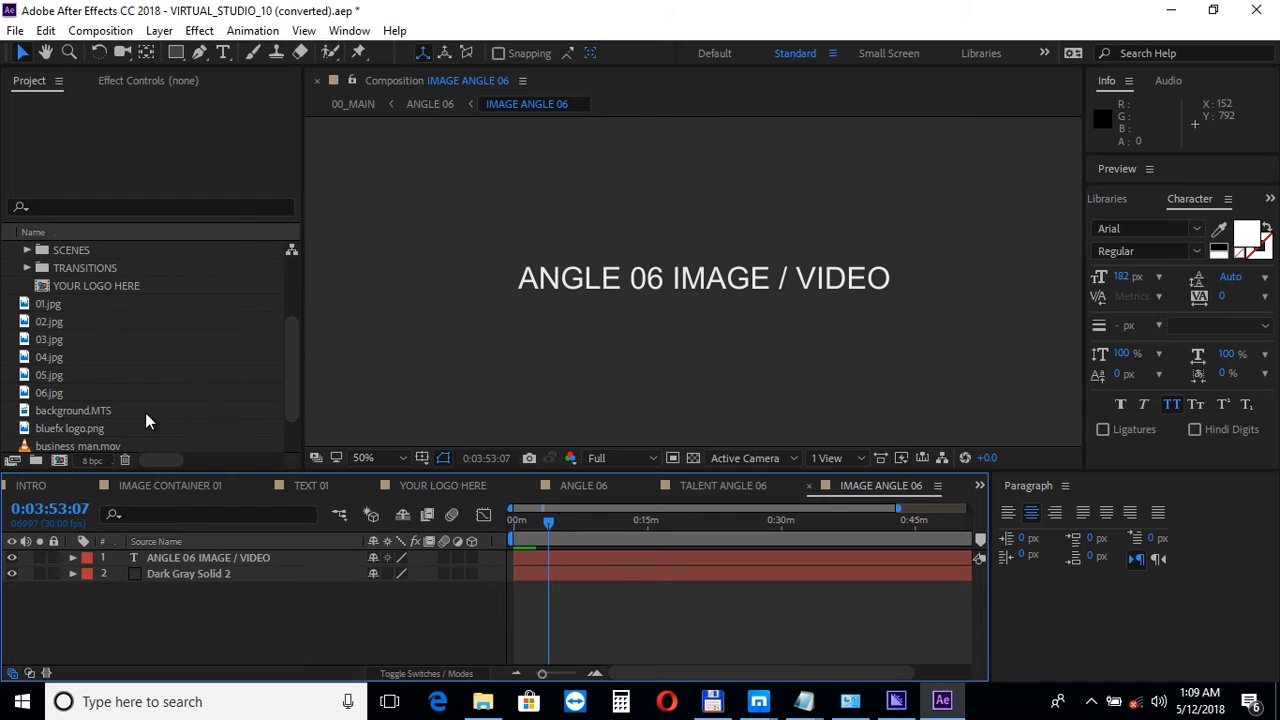
left_click(75, 416)
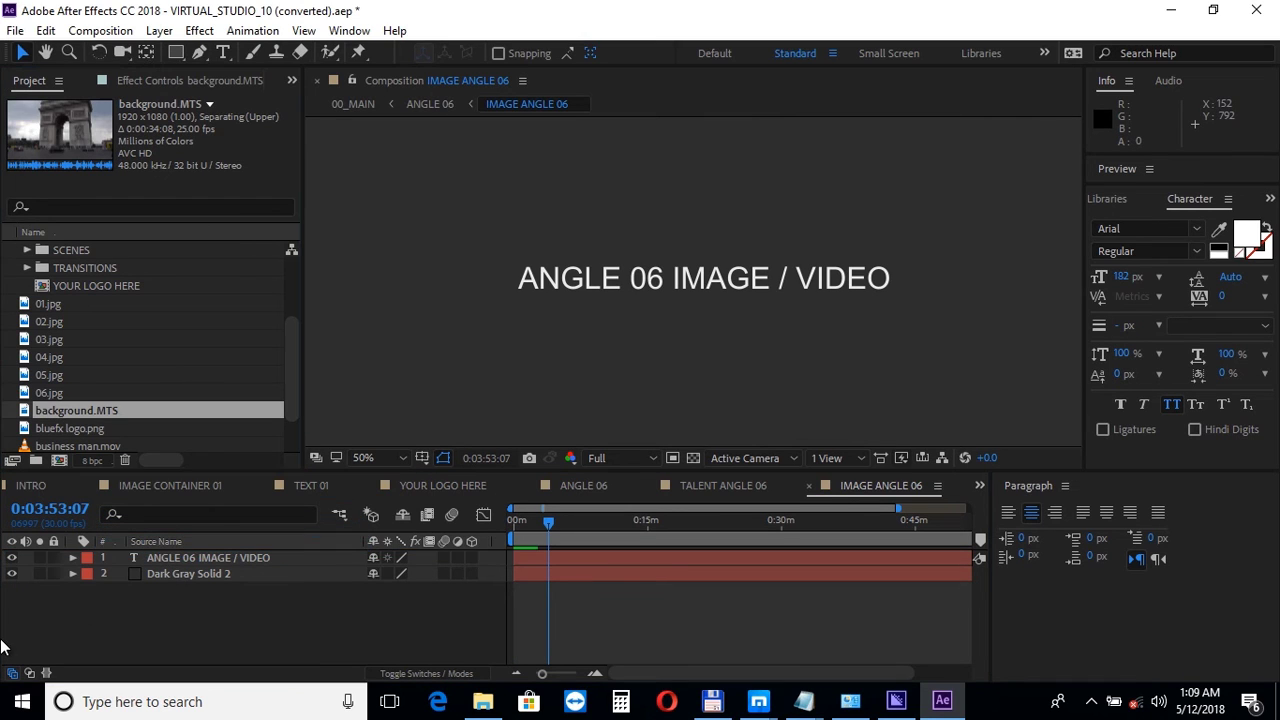
left_click_drag(2, 645, 4, 640)
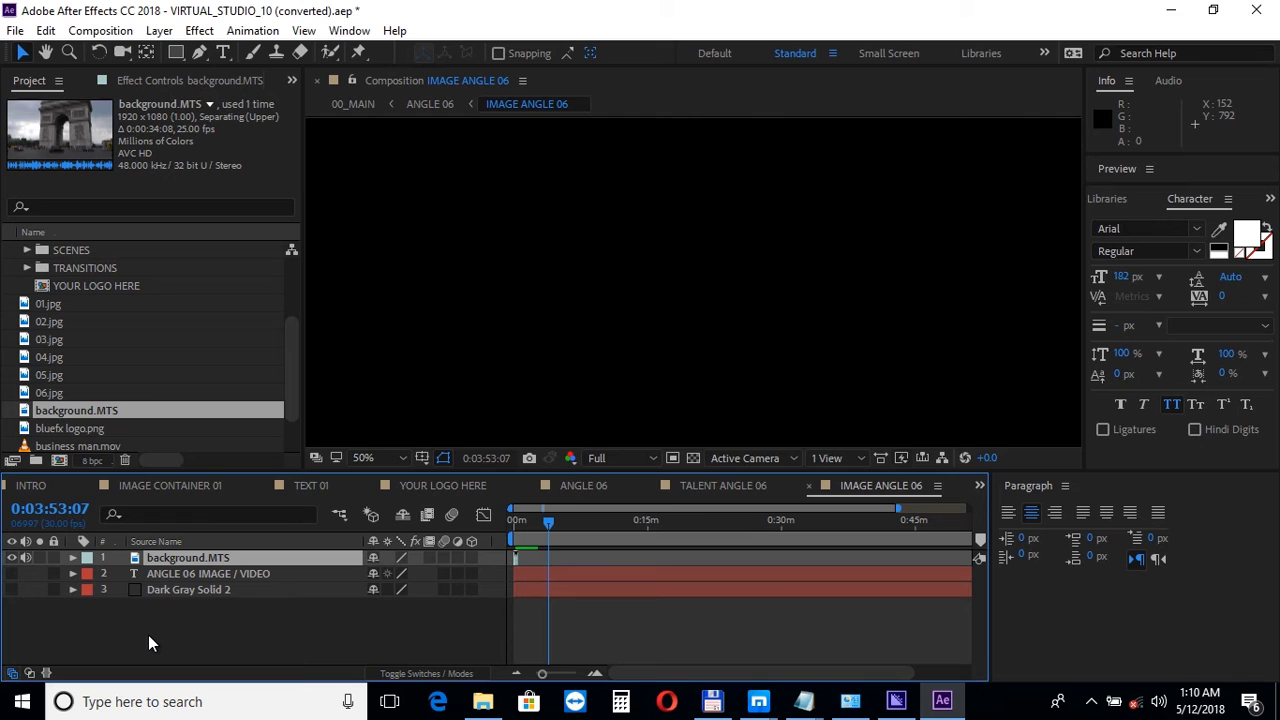
key("Home")
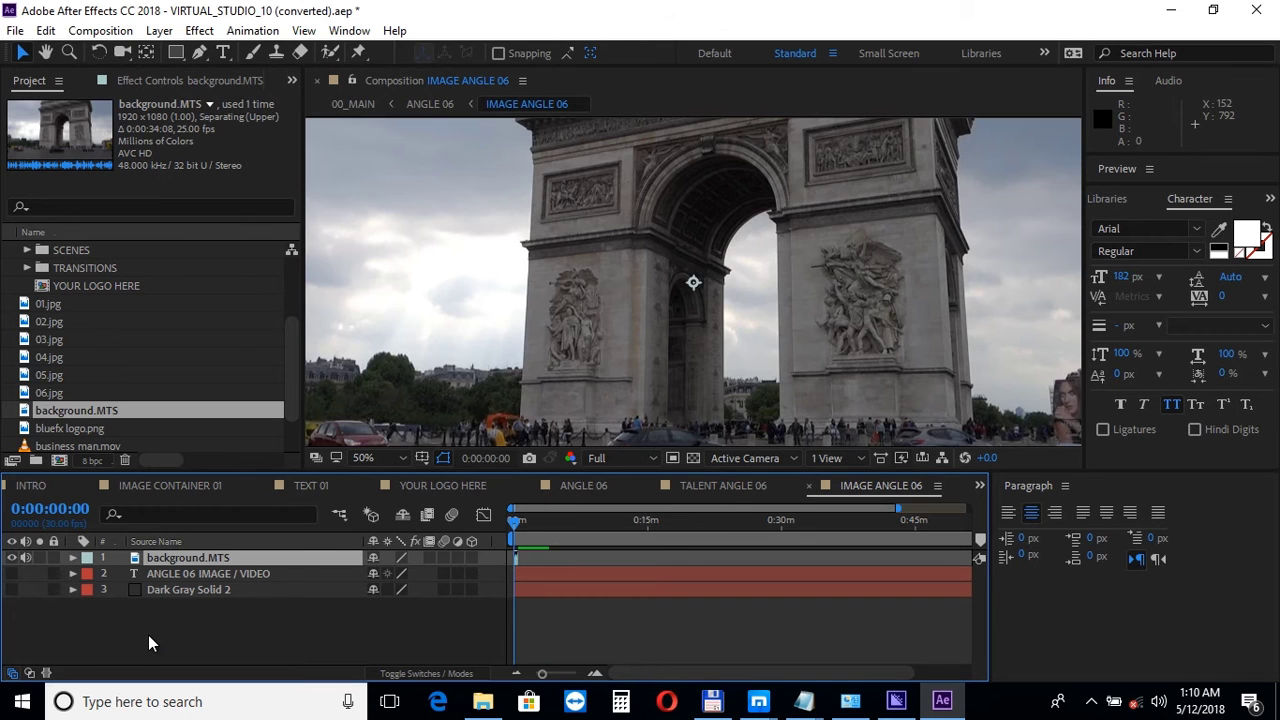
left_click(574, 486)
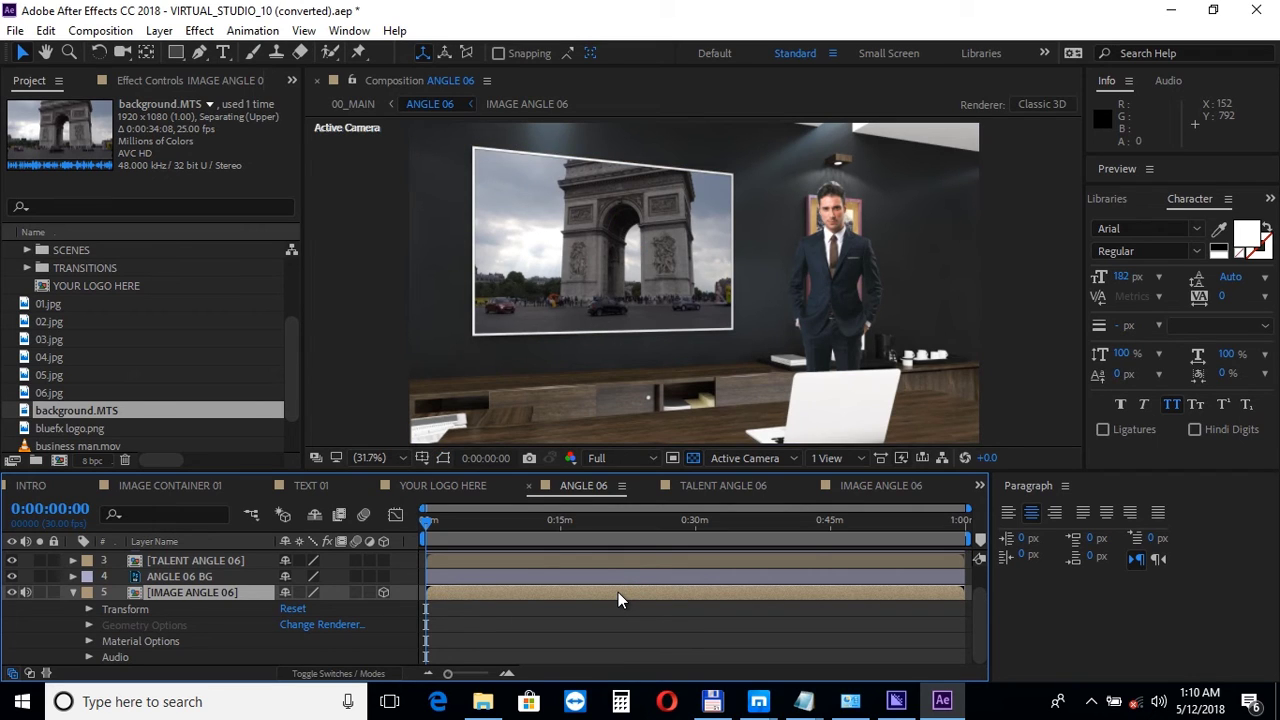
Expand the SCENES folder in the Project panel
scroll(225, 367, "up", 3)
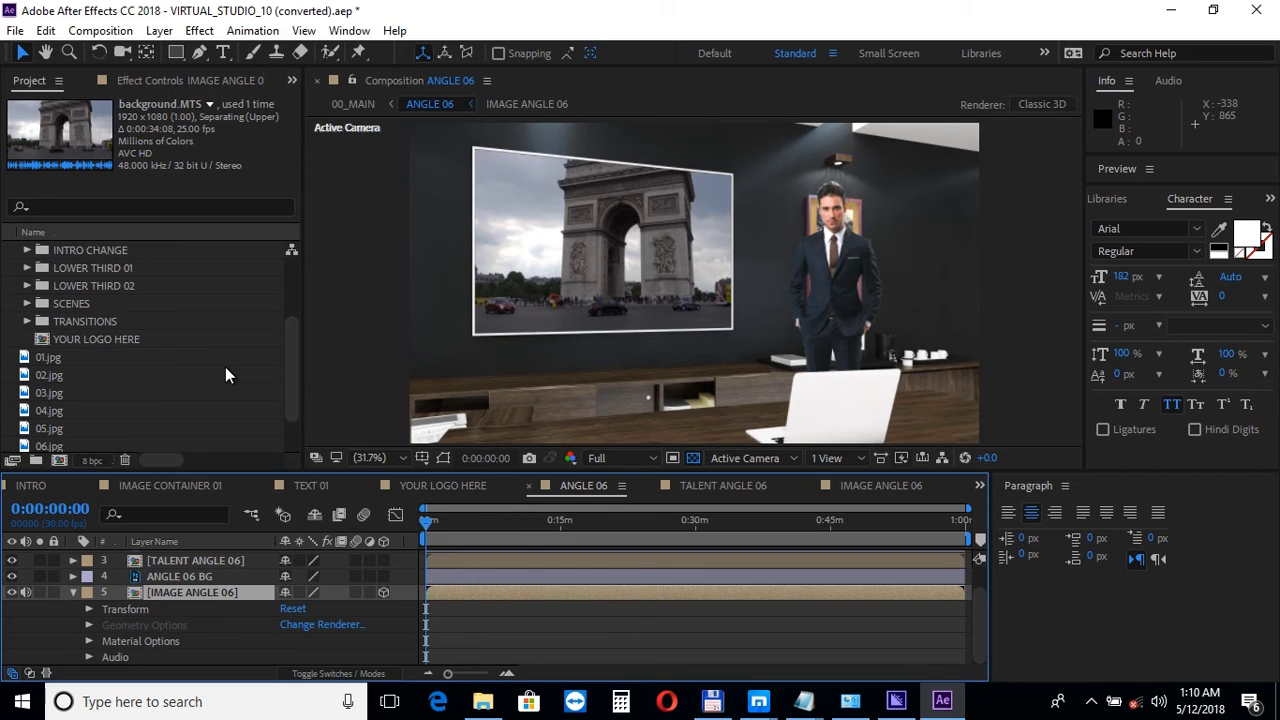
left_click(28, 356)
scroll(137, 343, "down", 5)
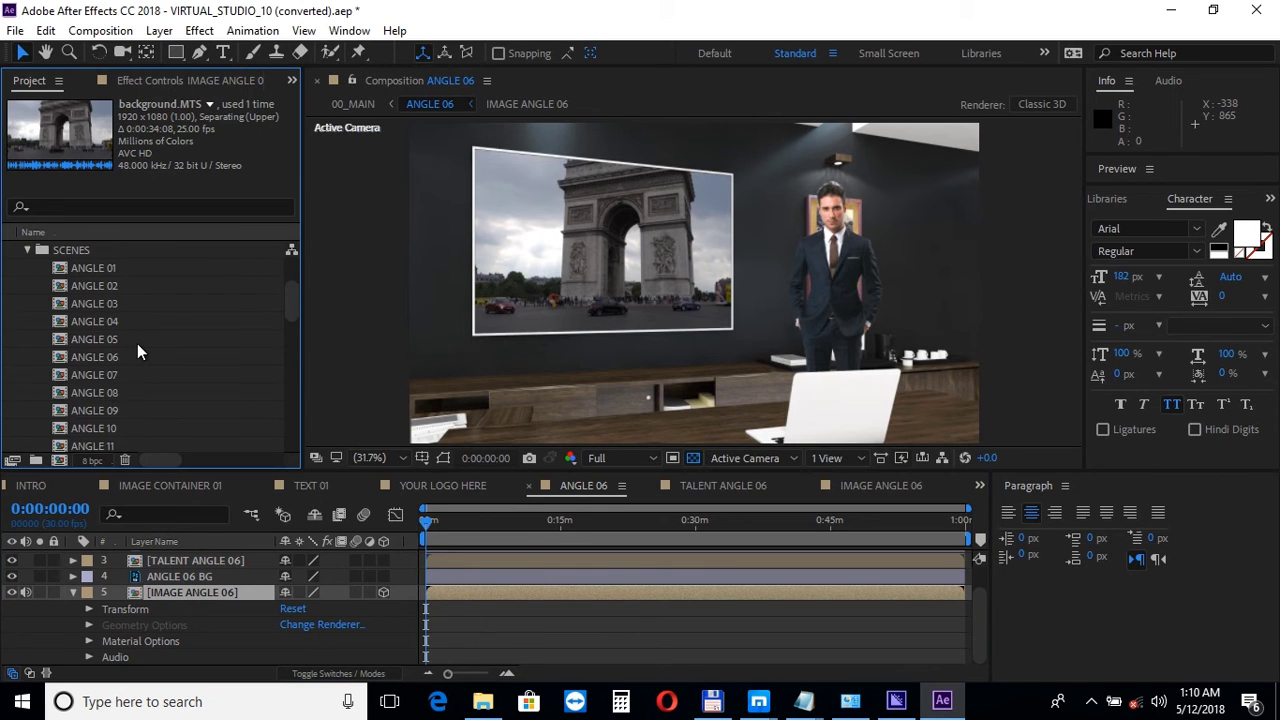
Open ANGLE 15 and hide window-view image layers 01–03, leaving only the fourth visible
double_click(107, 356)
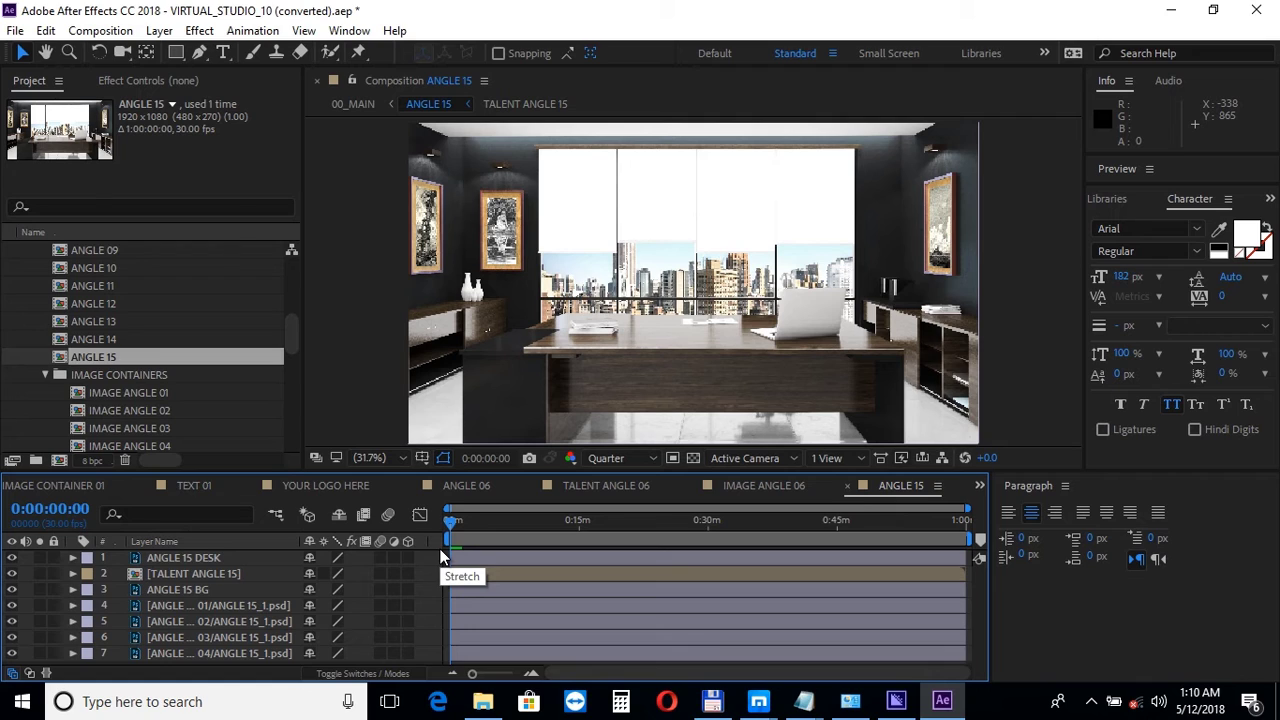
left_click_drag(12, 605, 16, 654)
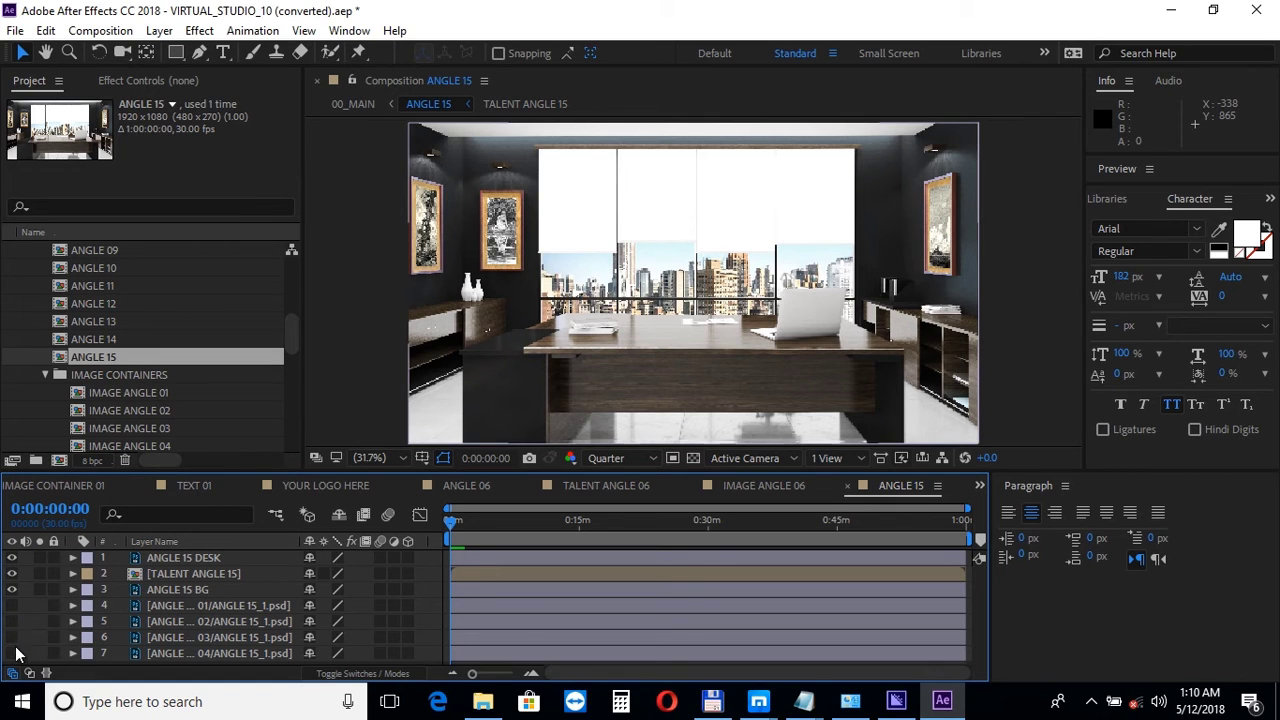
left_click(12, 605)
left_click(12, 606)
left_click(12, 606)
left_click(12, 606)
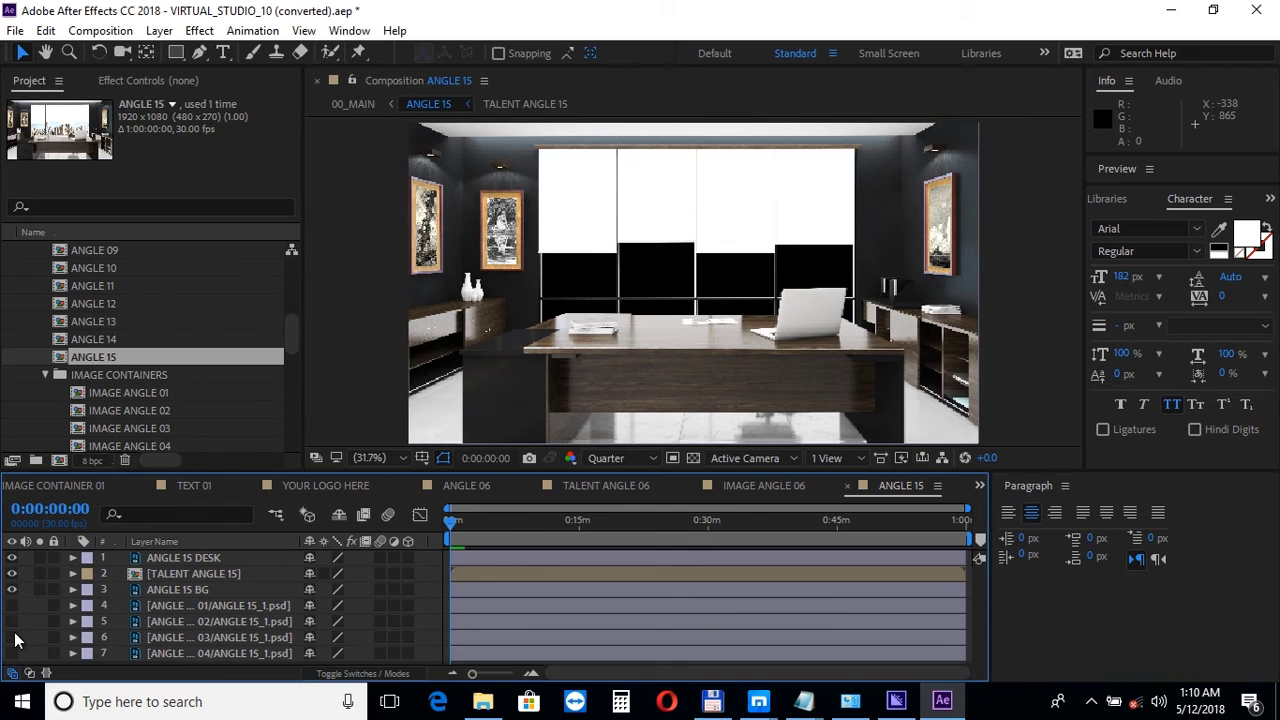
left_click(13, 637)
left_click(12, 637)
left_click(12, 653)
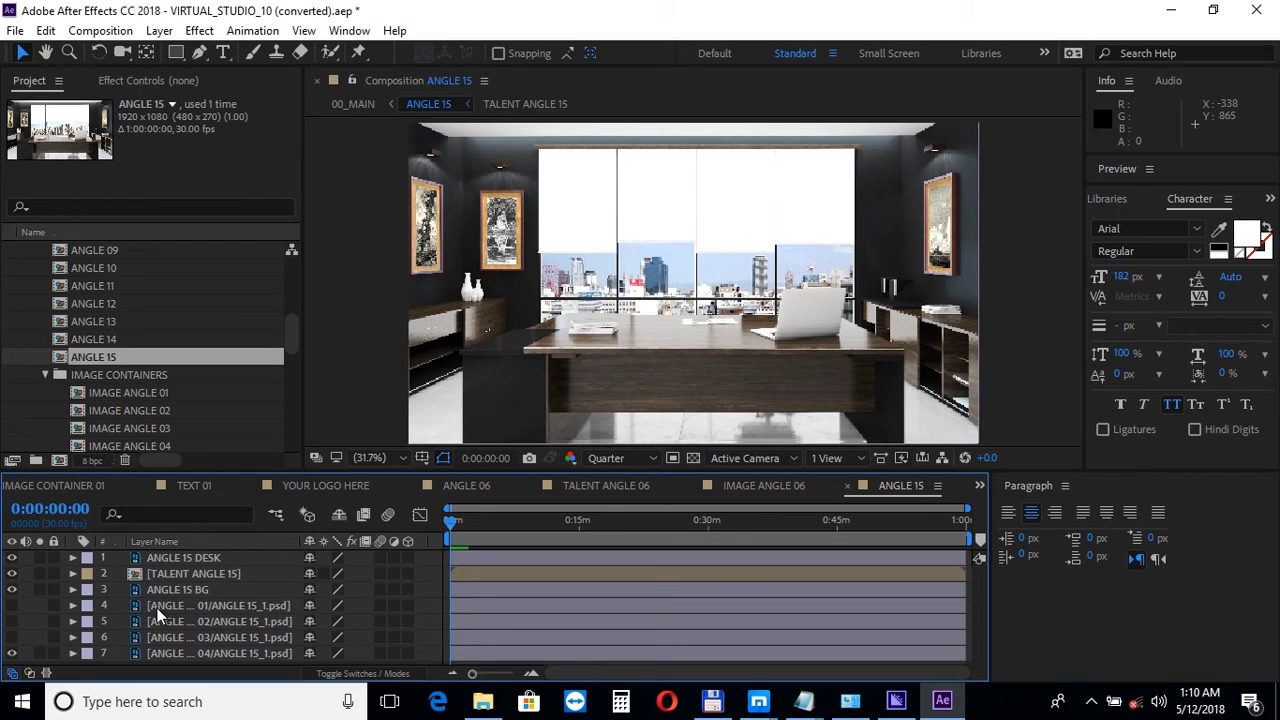
Collapse SCENES and expand LOWER THIRD 01 to show its comp and LWT_01 movies
left_click(48, 374)
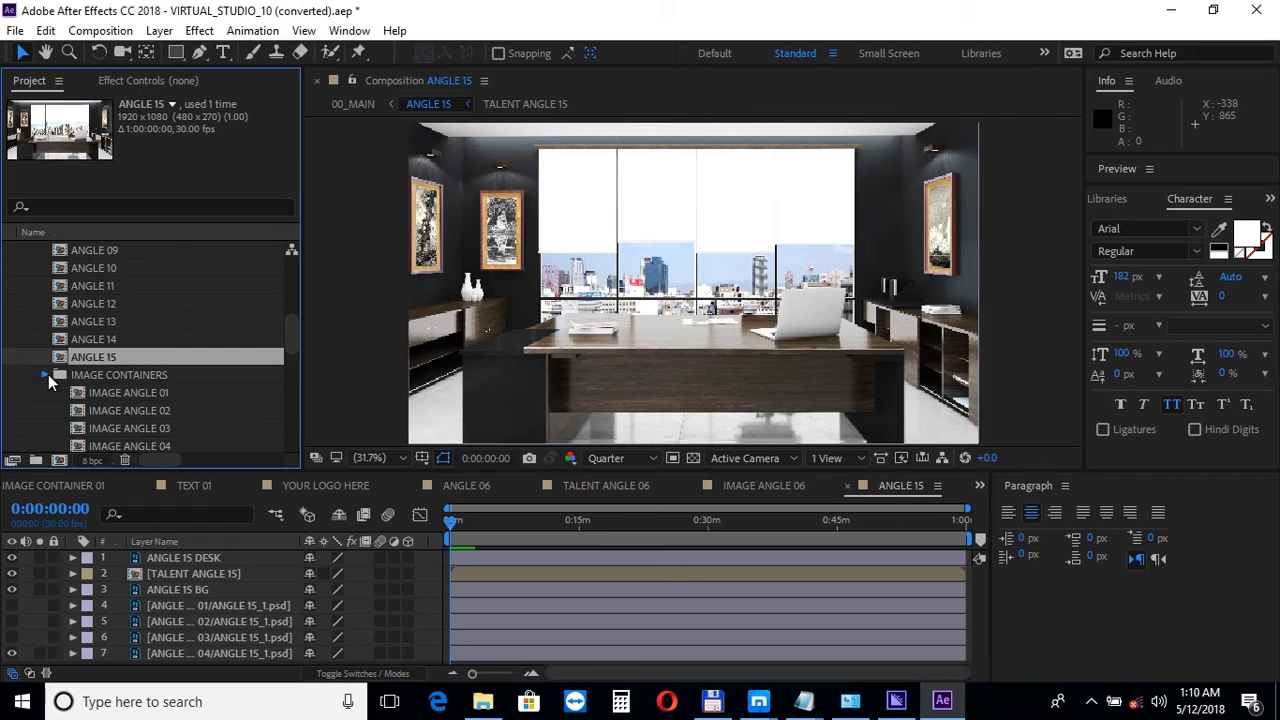
scroll(46, 368, "up", 3)
left_click(26, 251)
scroll(25, 316, "up", 2)
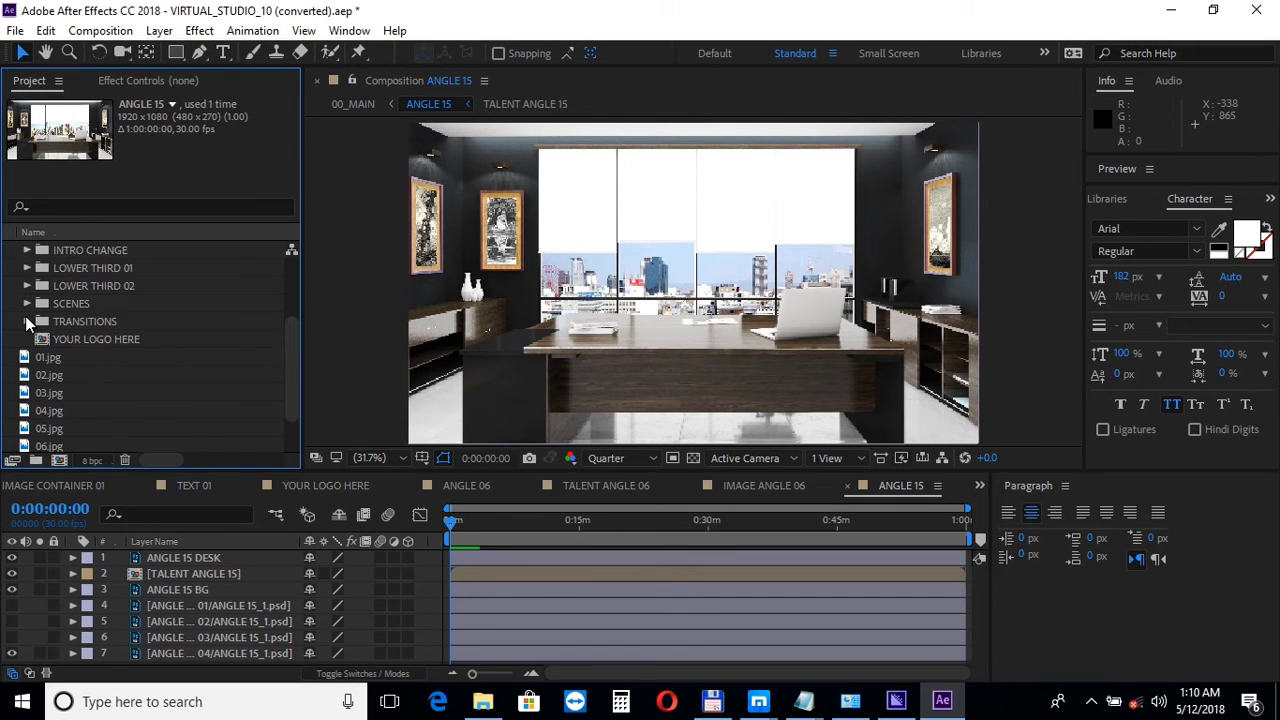
left_click(27, 321)
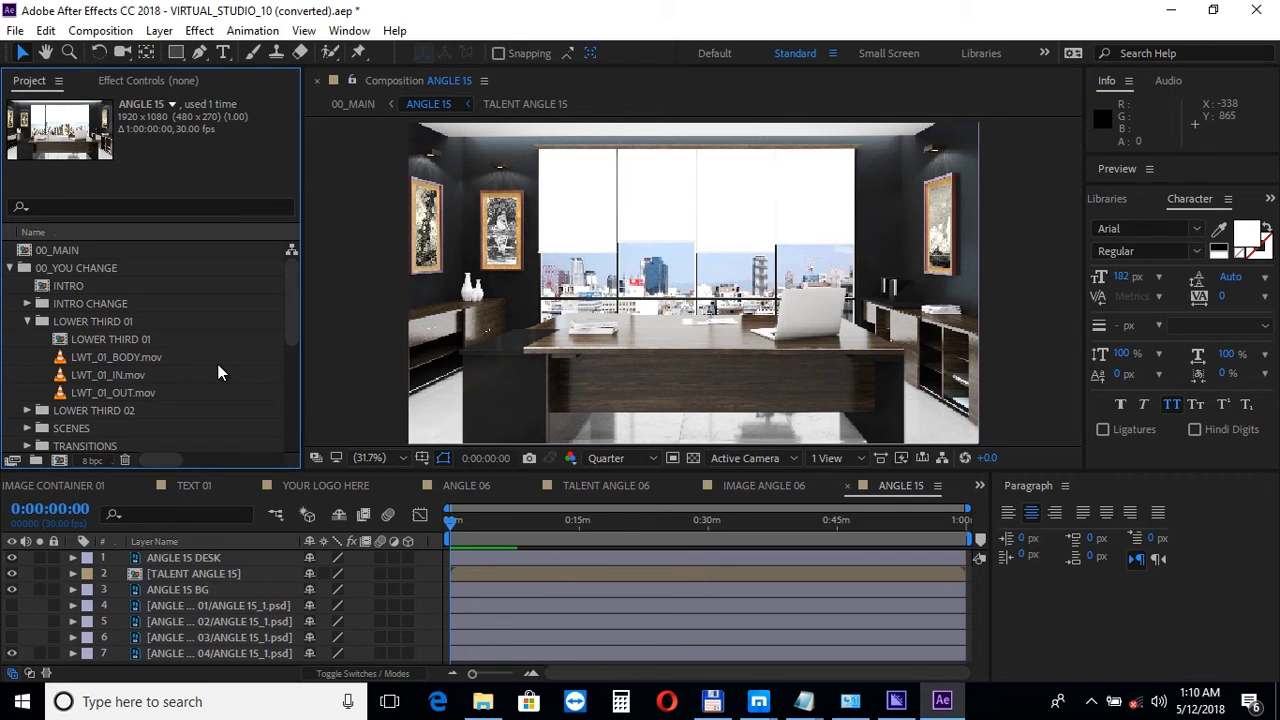
Duplicate the LOWER THIRD 01 comp as LOWER THIRD 03, then open LOWER THIRD 01
left_click(138, 340)
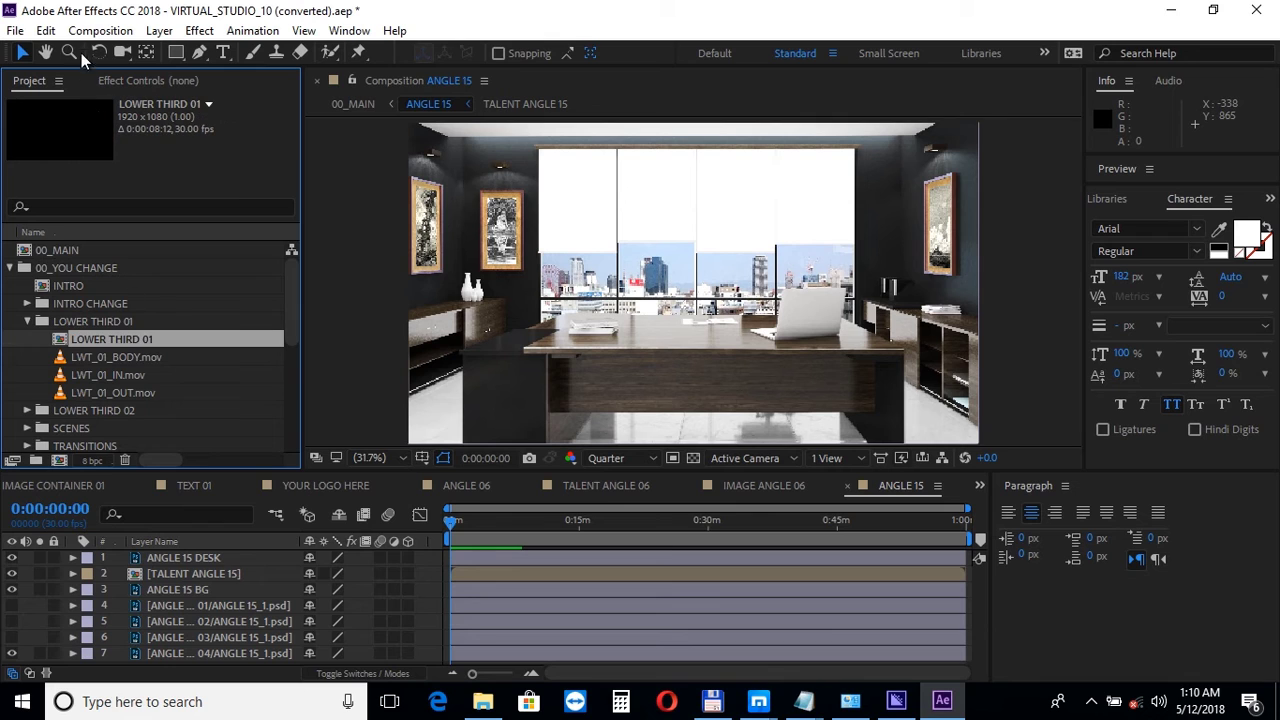
left_click(46, 30)
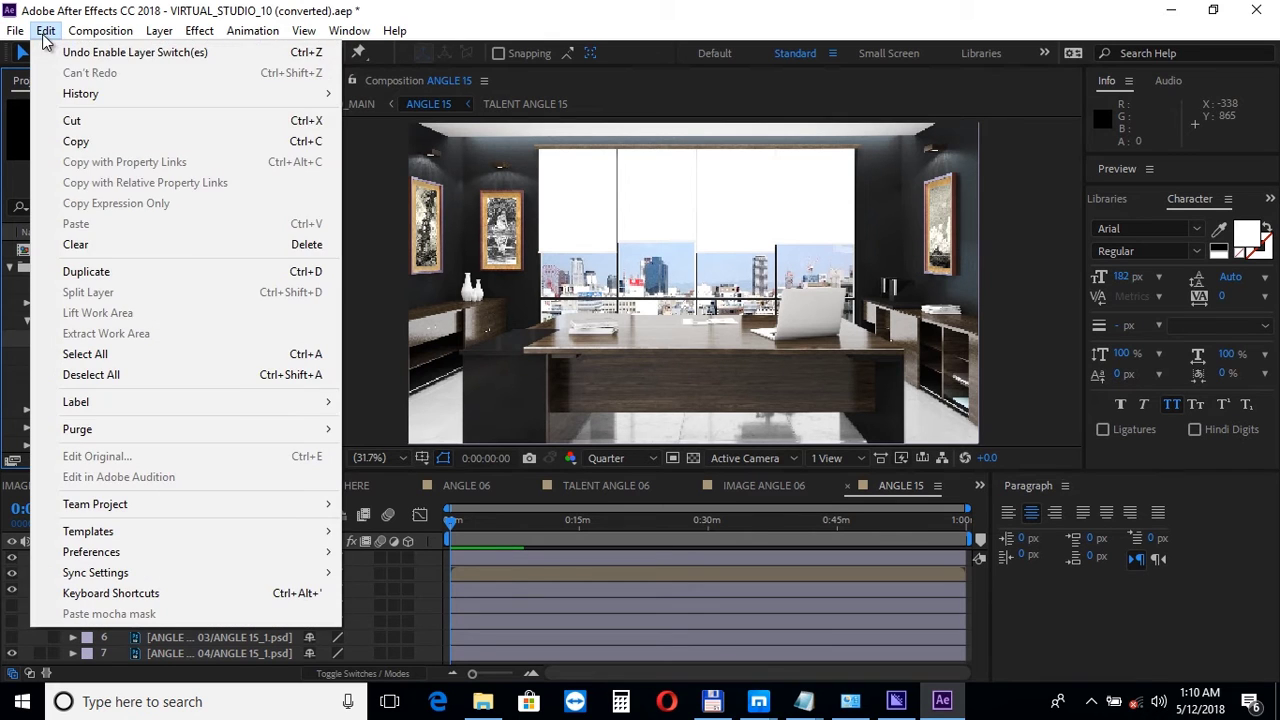
left_click(105, 272)
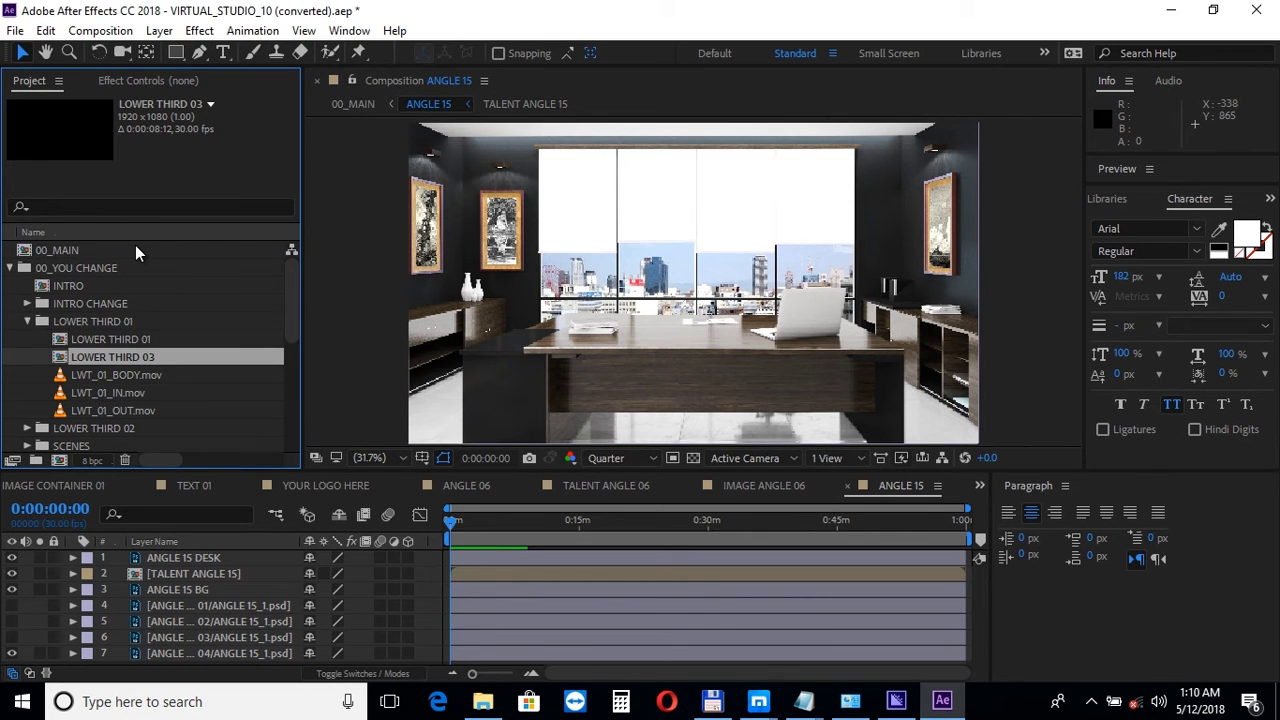
double_click(135, 340)
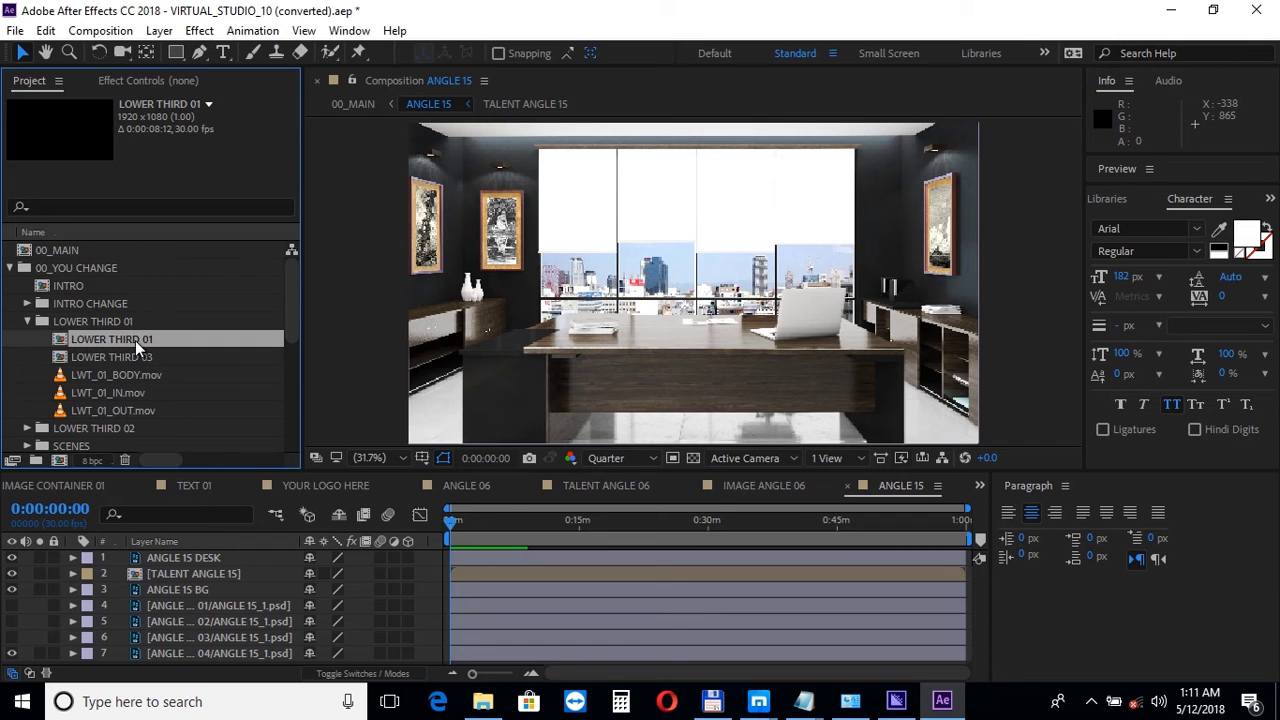
Close the YOUR LOGO HERE, TEXT 01, IMAGE CONTAINER 01 and INTRO composition tabs
left_click(184, 486)
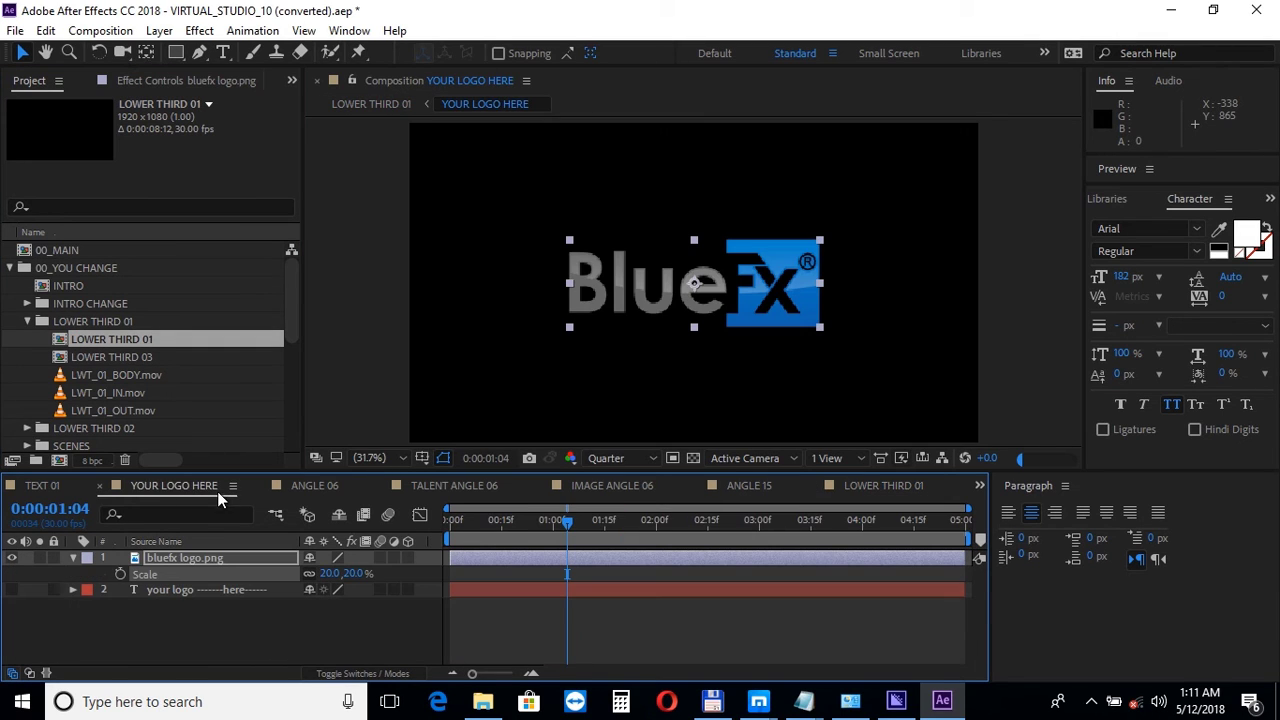
left_click(99, 486)
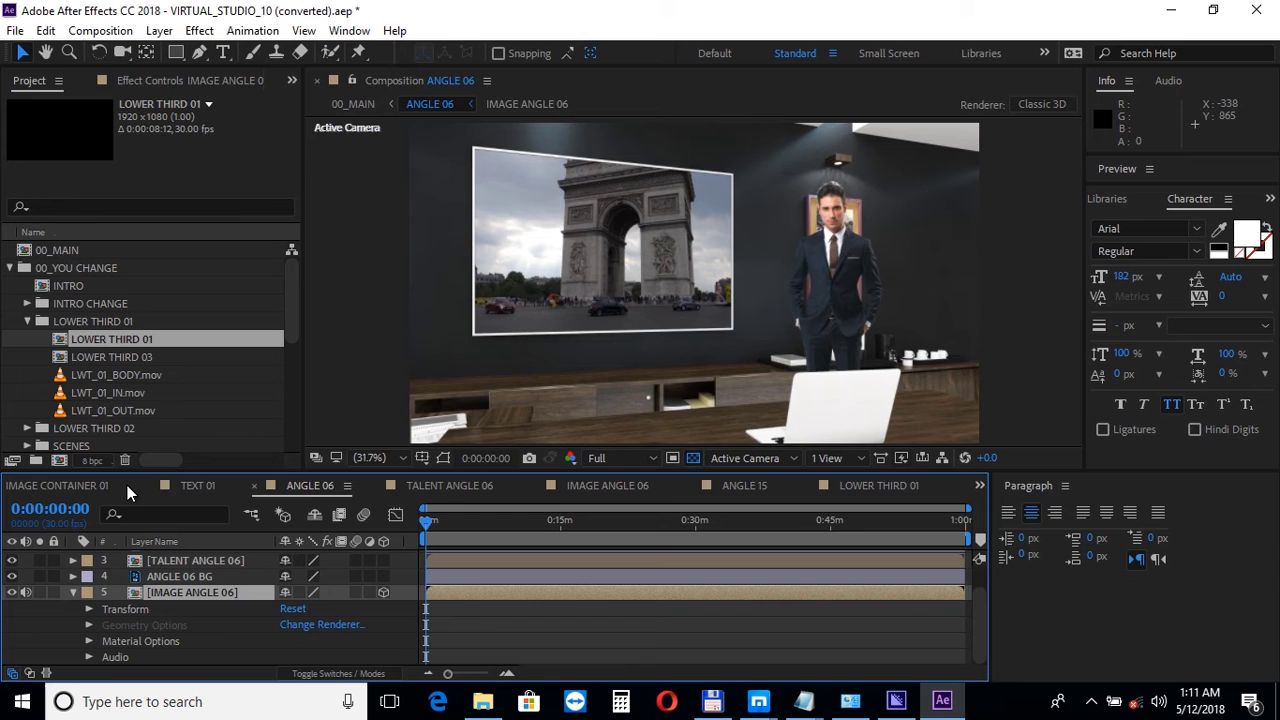
left_click(170, 485)
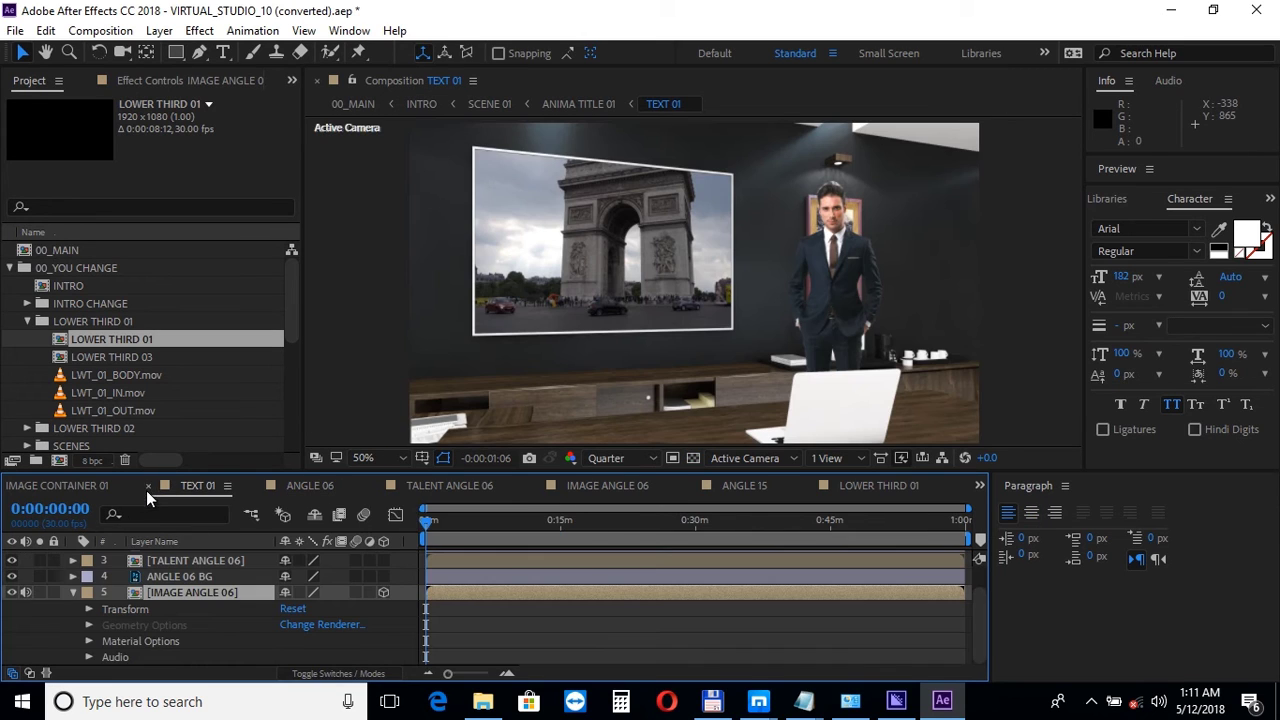
left_click(148, 486)
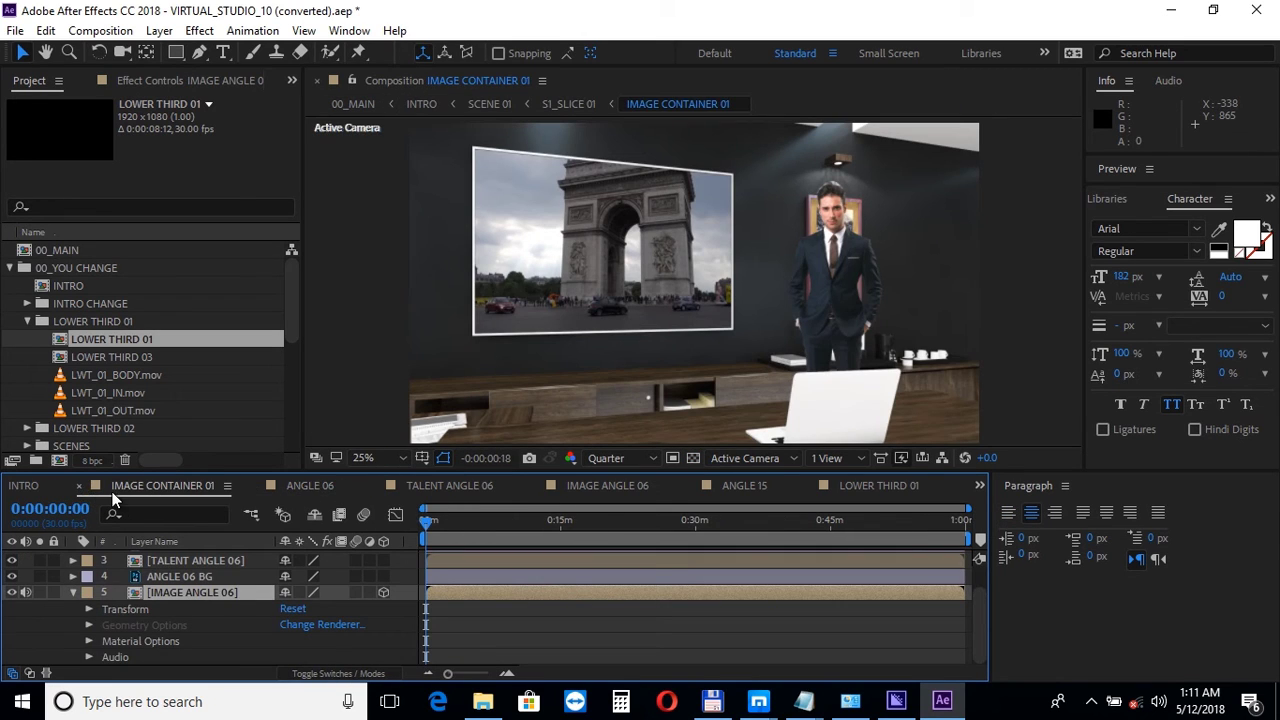
left_click(79, 485)
left_click(142, 487)
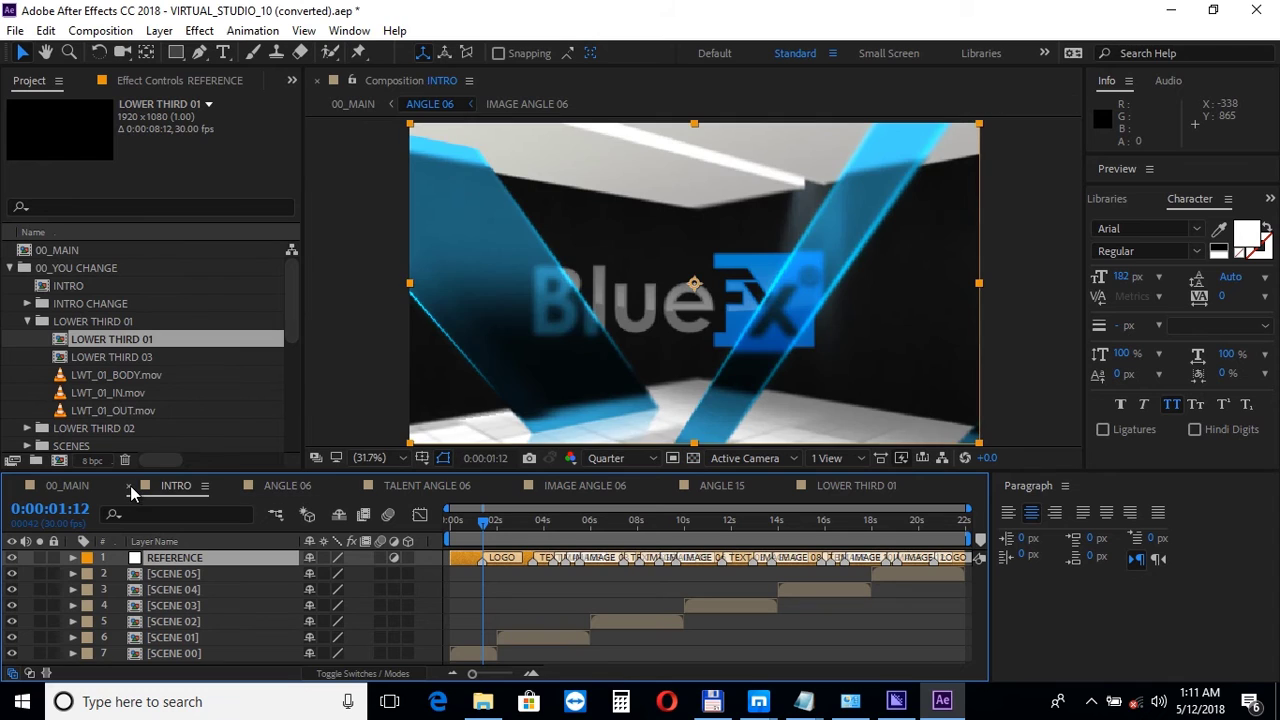
key("ctrl+w")
left_click(751, 490)
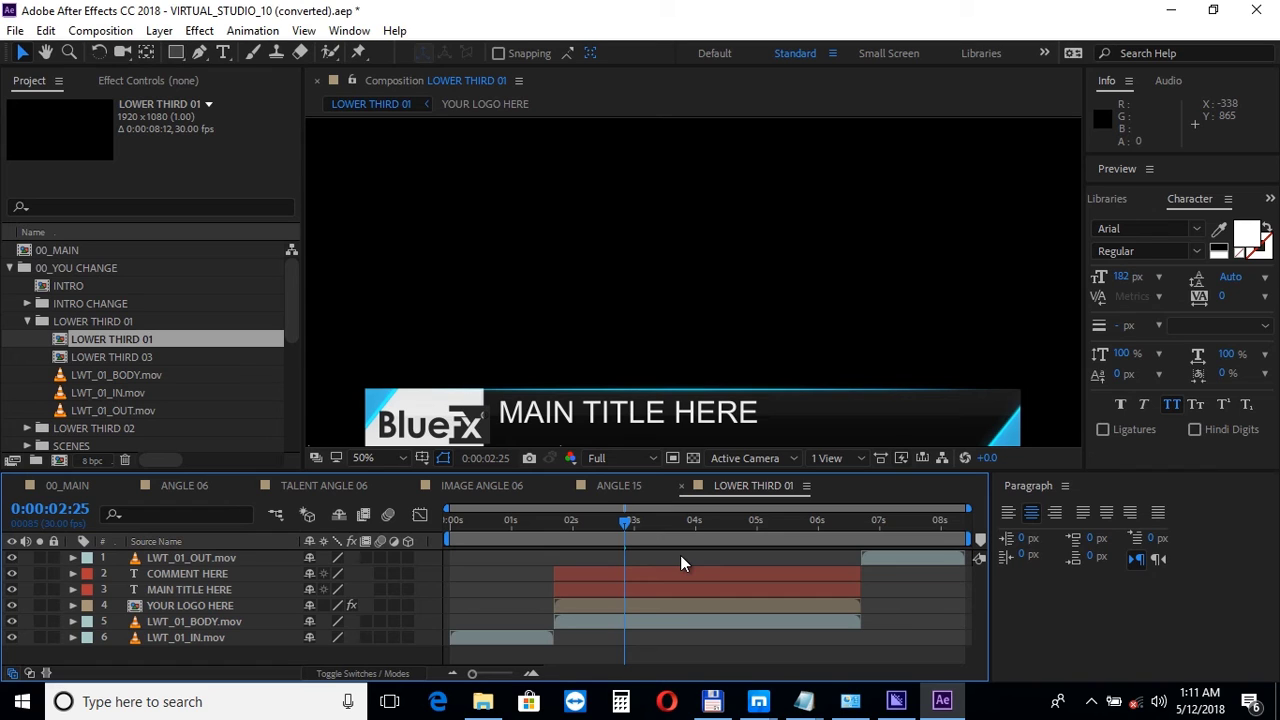
Fit the viewer, retype MAIN TITLE HERE as 'your title' and apply All Caps
left_click(381, 457)
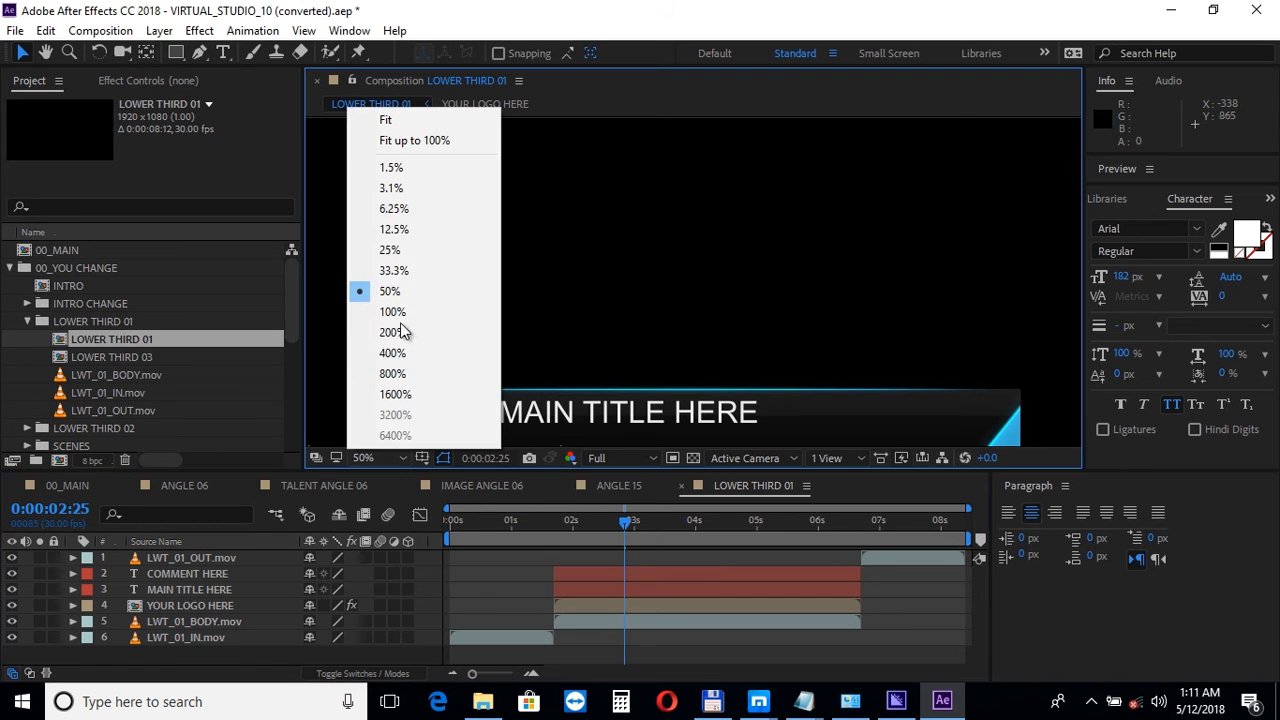
left_click(408, 141)
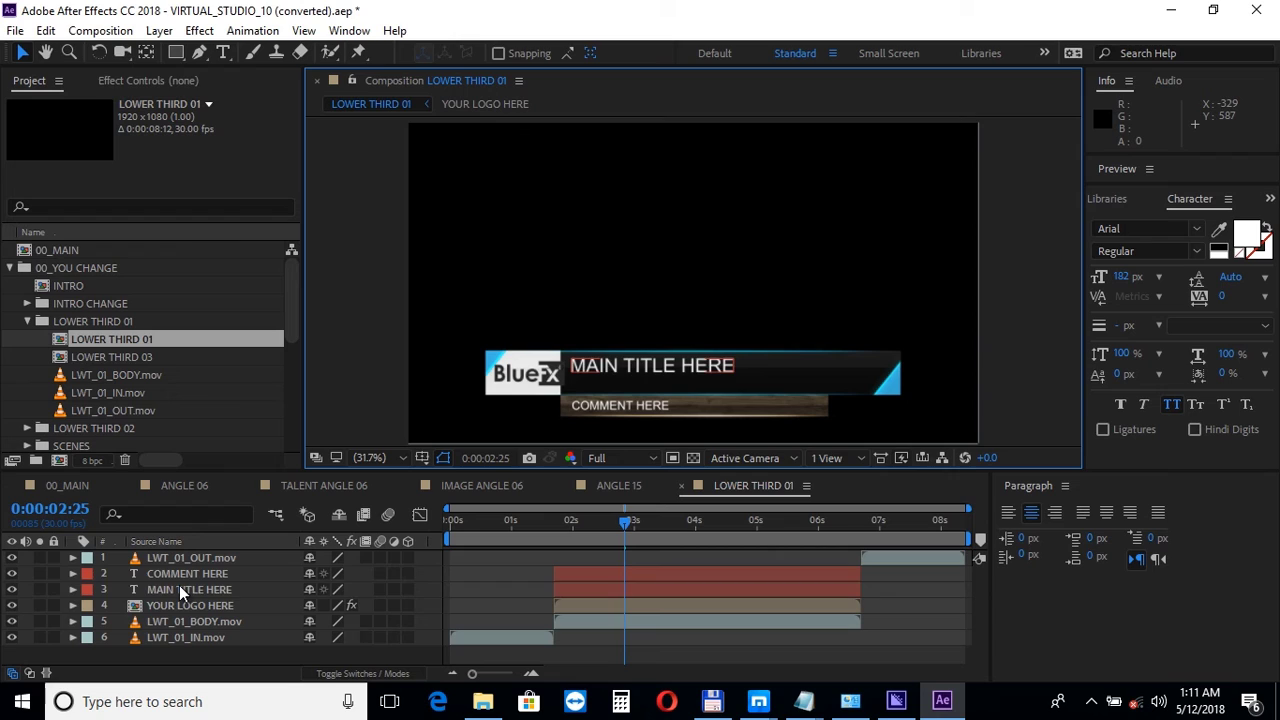
left_click(179, 588)
type("your tit")
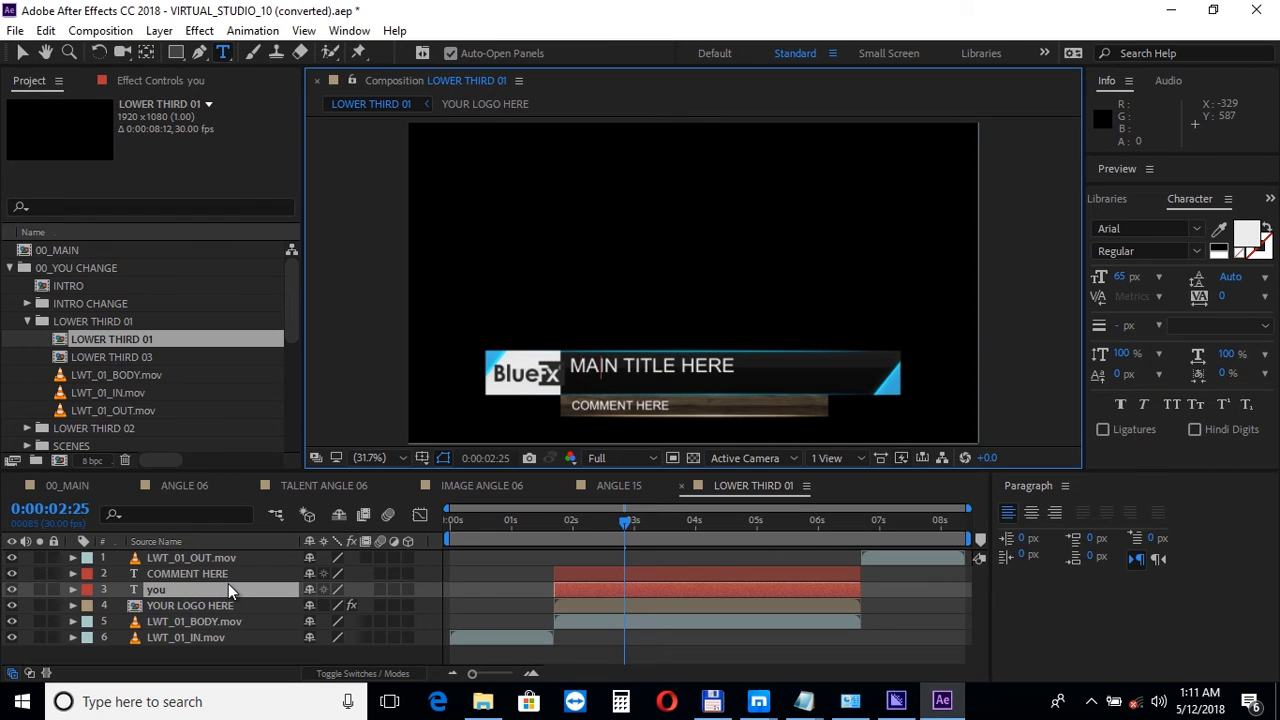
type("le")
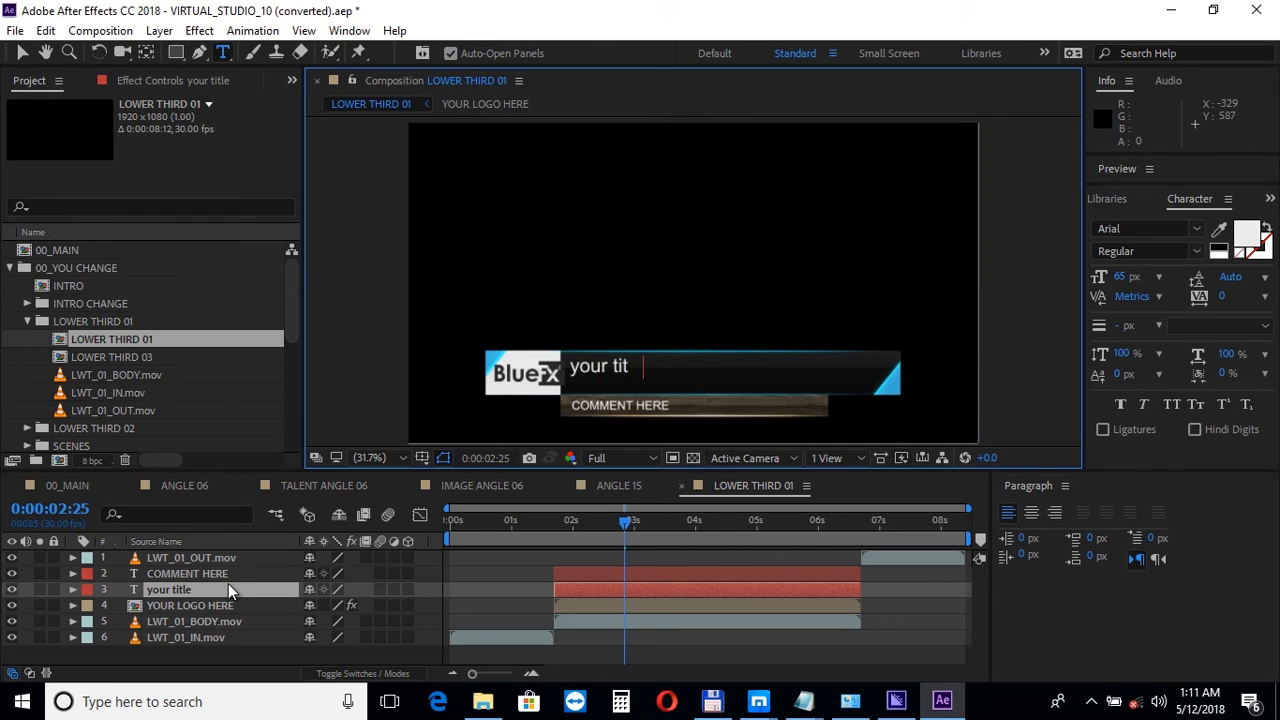
left_click(231, 575)
left_click(230, 590)
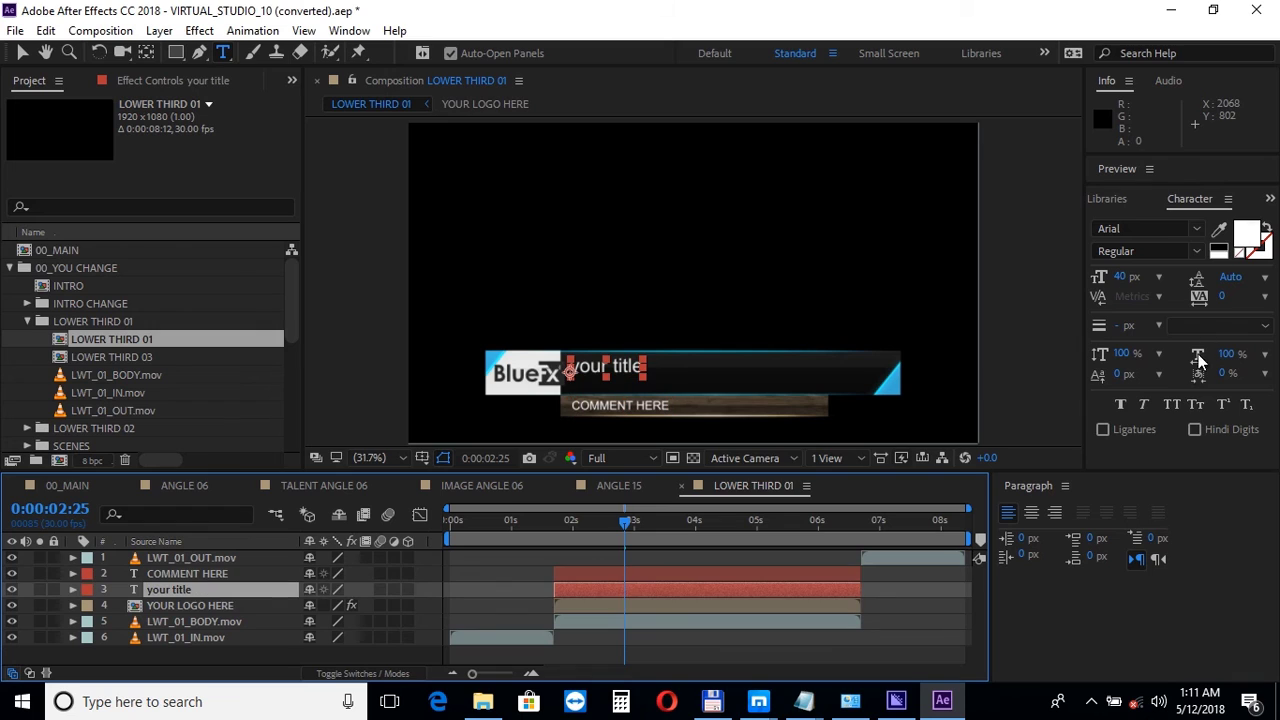
left_click(224, 651)
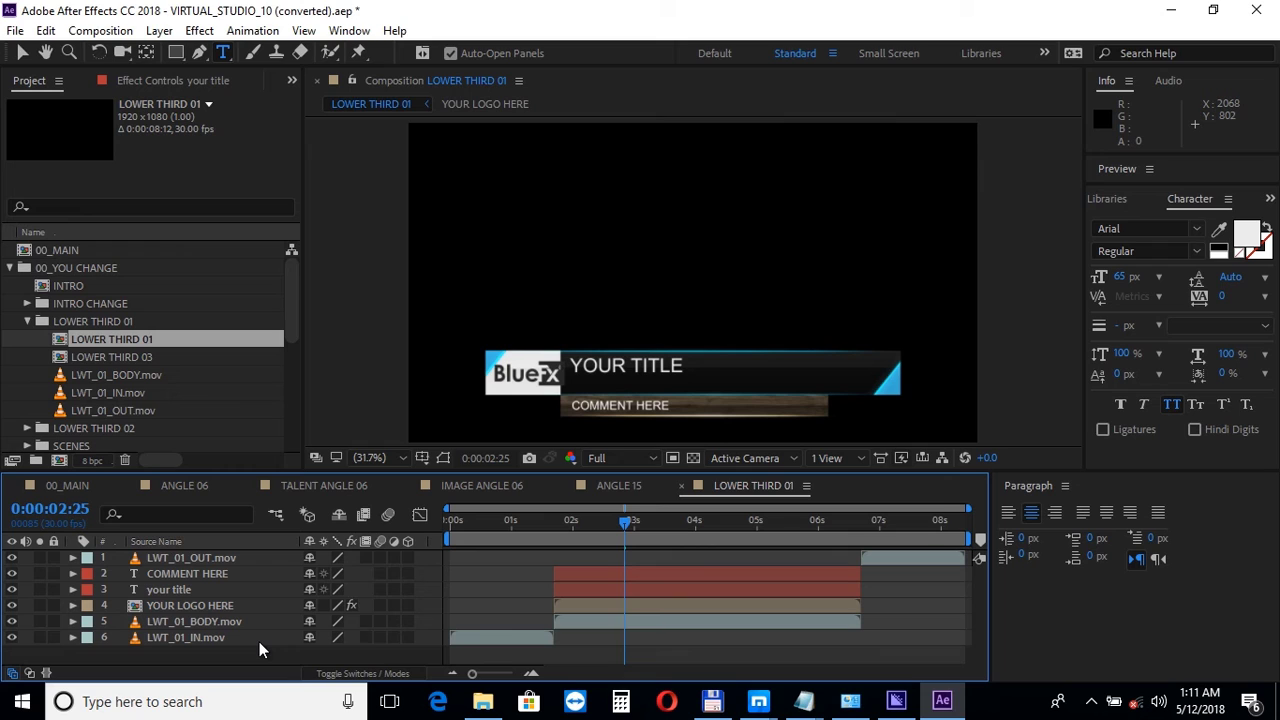
Insert LOWER THIRD 01 between ANGLE 07 and ANGLE 06 in 00_MAIN, previewing at 0:01:23:09
left_click(63, 487)
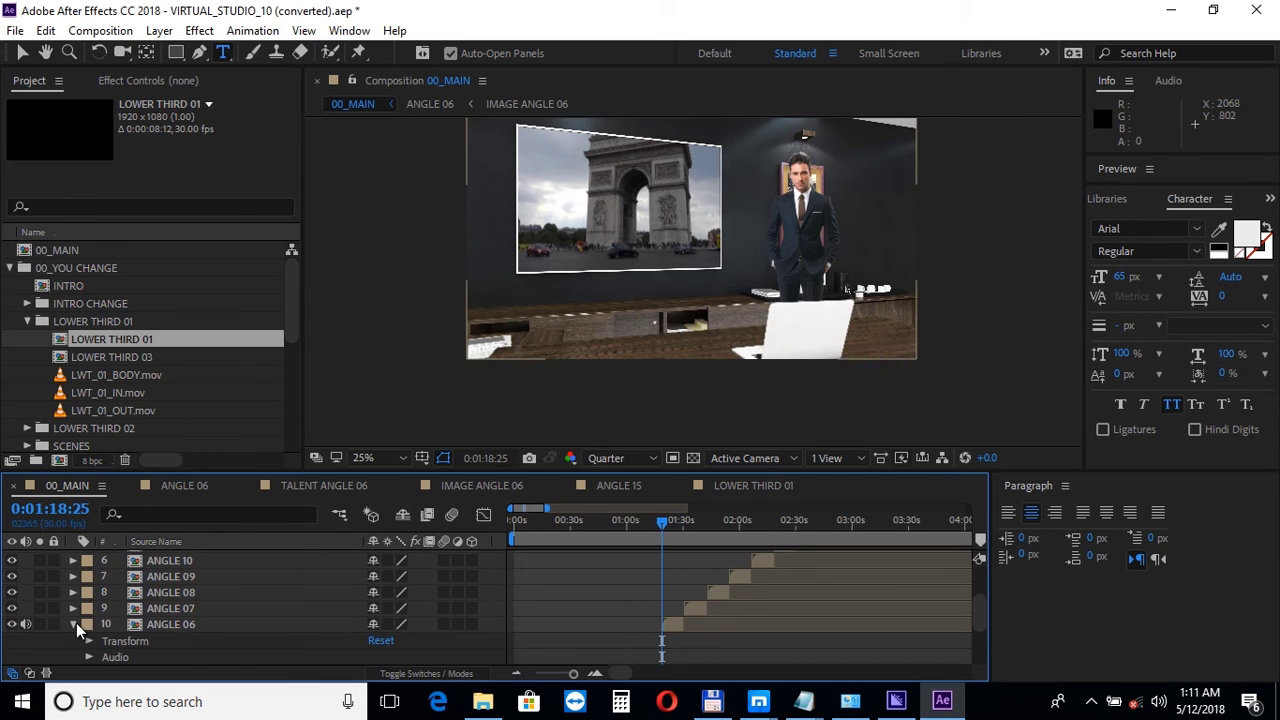
left_click(73, 624)
left_click_drag(143, 345, 675, 612)
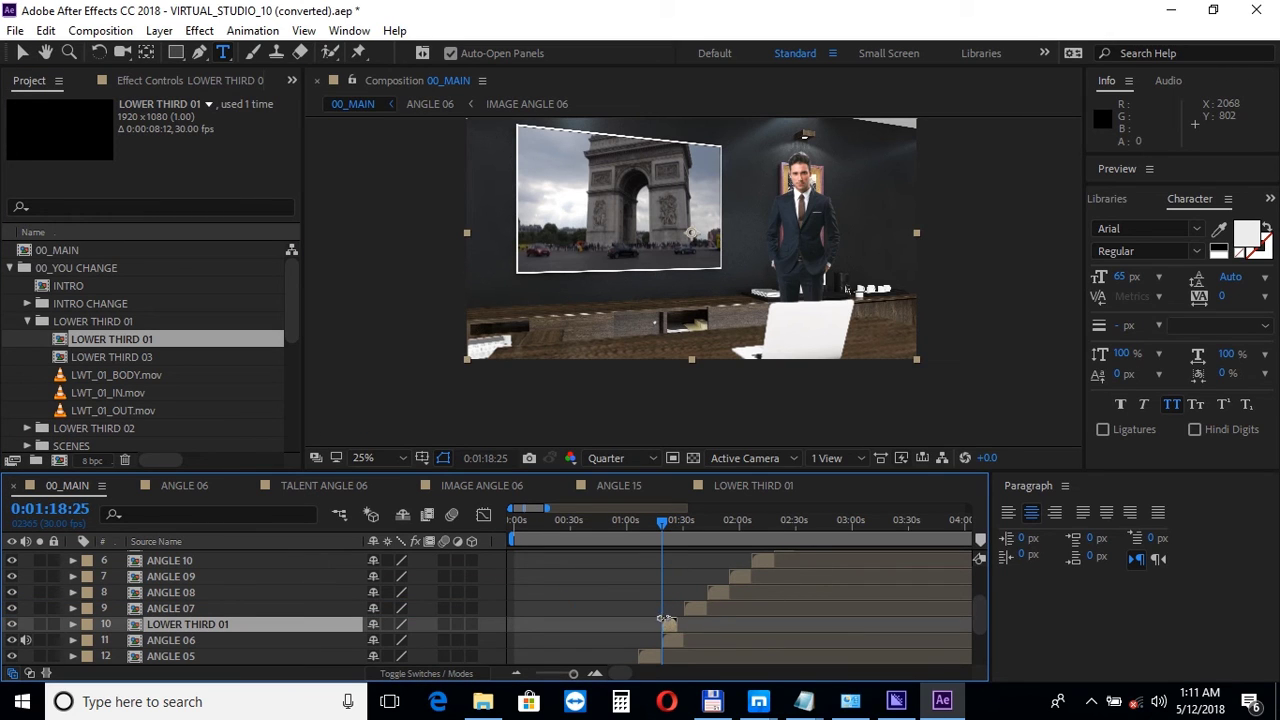
left_click(597, 673)
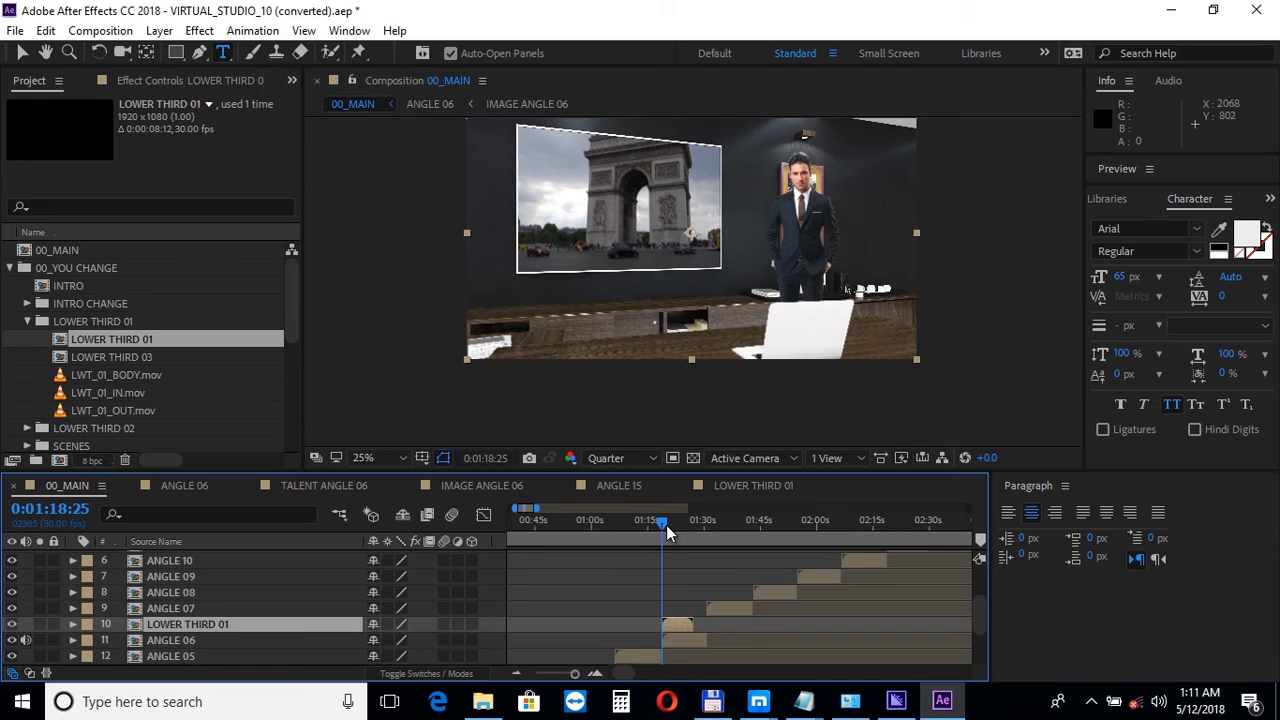
left_click_drag(666, 525, 675, 525)
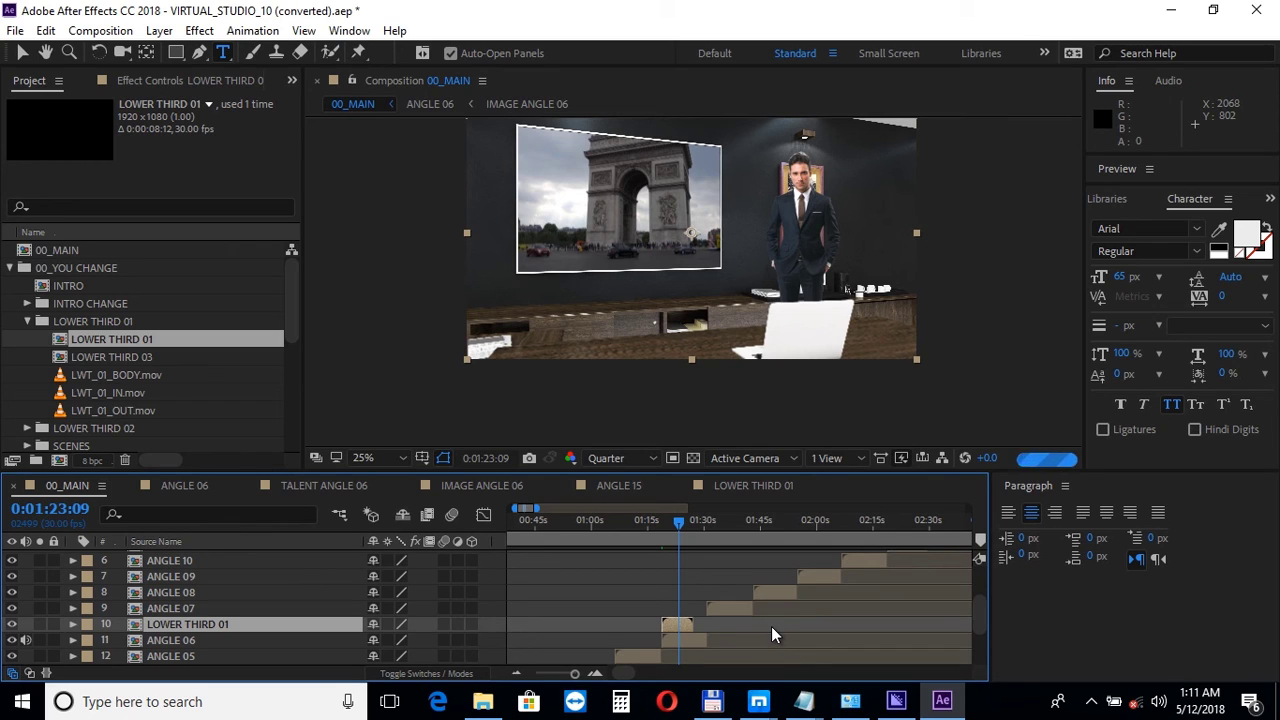
left_click(378, 458)
left_click(415, 142)
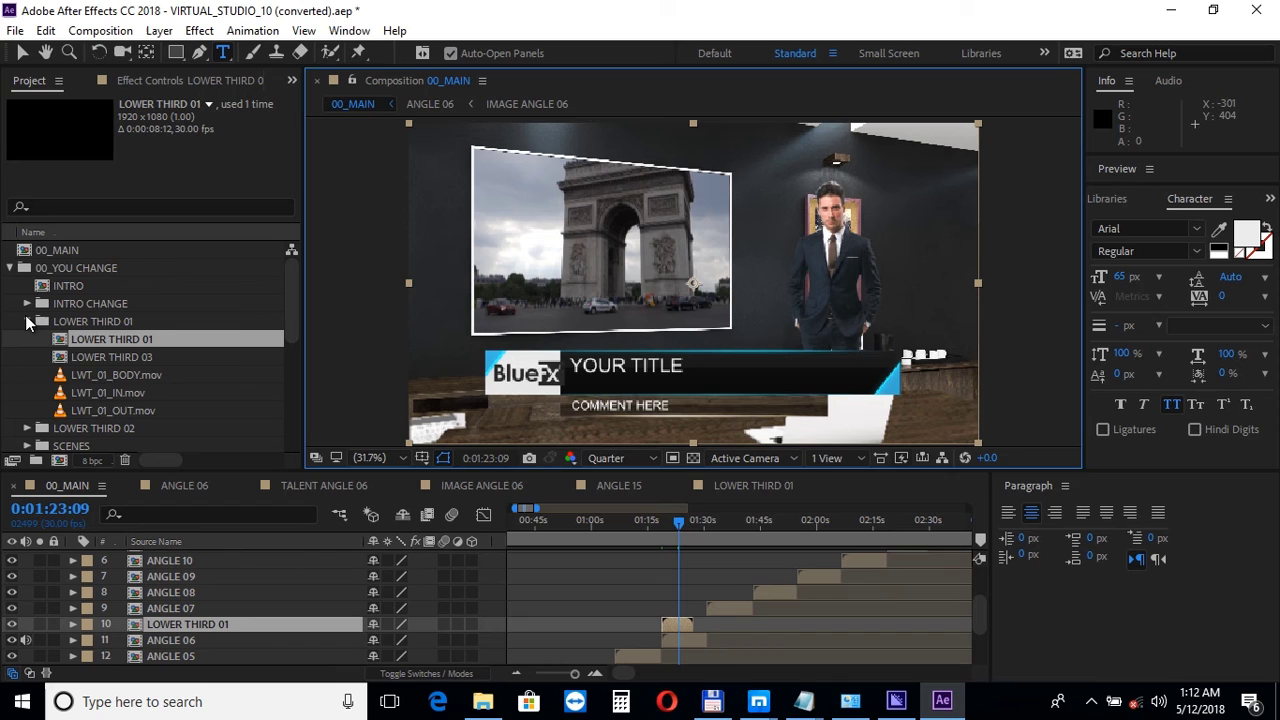
Drag TRANSITION 01.mov from the TRANSITIONS folder into the 00_MAIN timeline above ANGLE 07
left_click(24, 354)
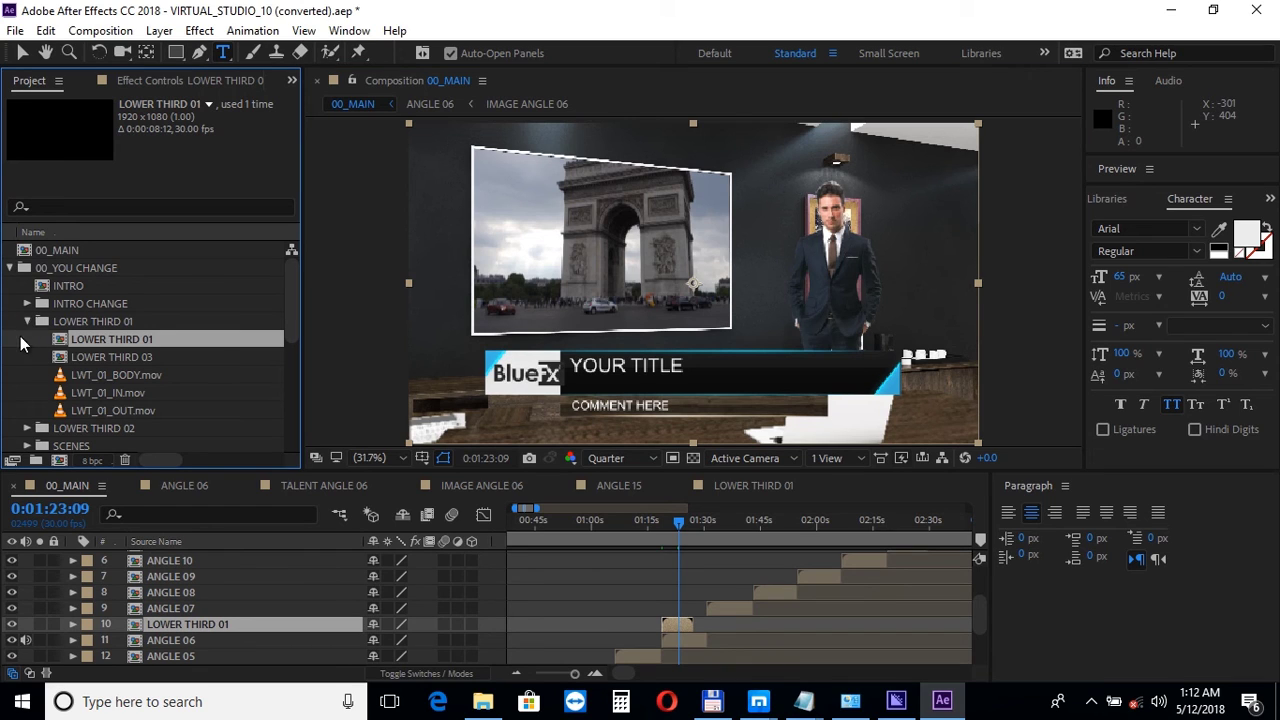
left_click(28, 321)
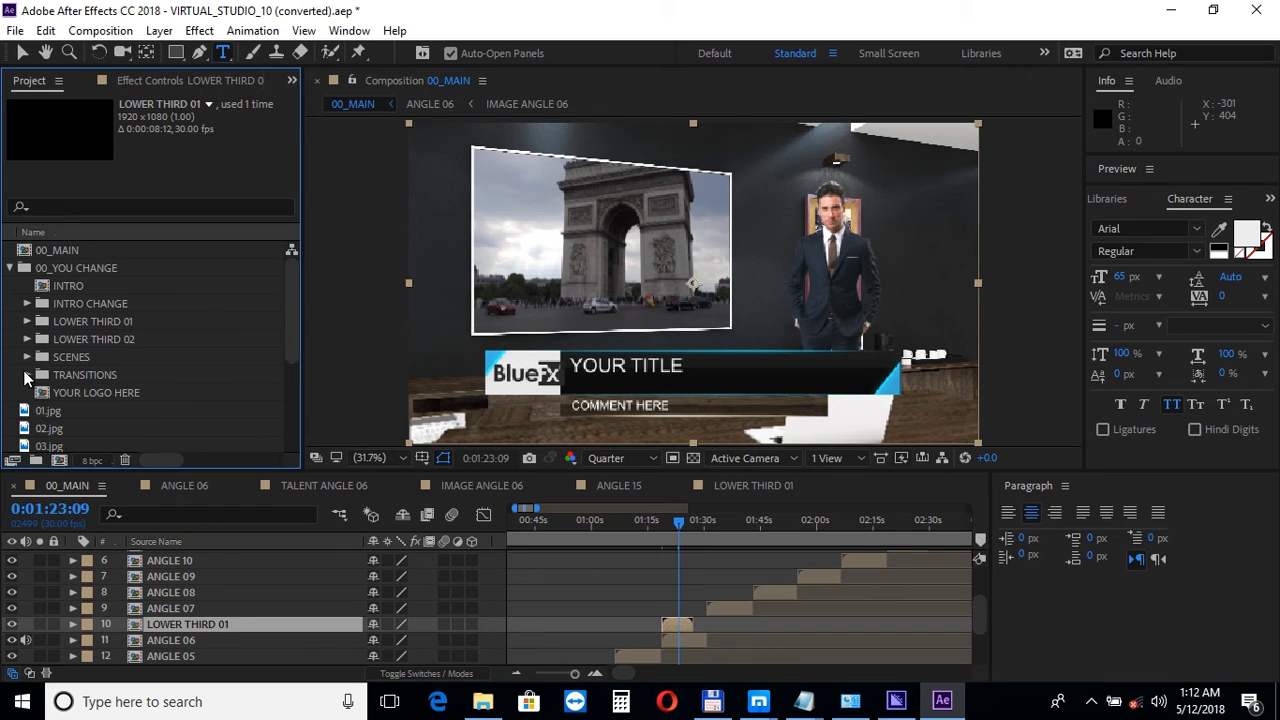
left_click(27, 374)
left_click(105, 393)
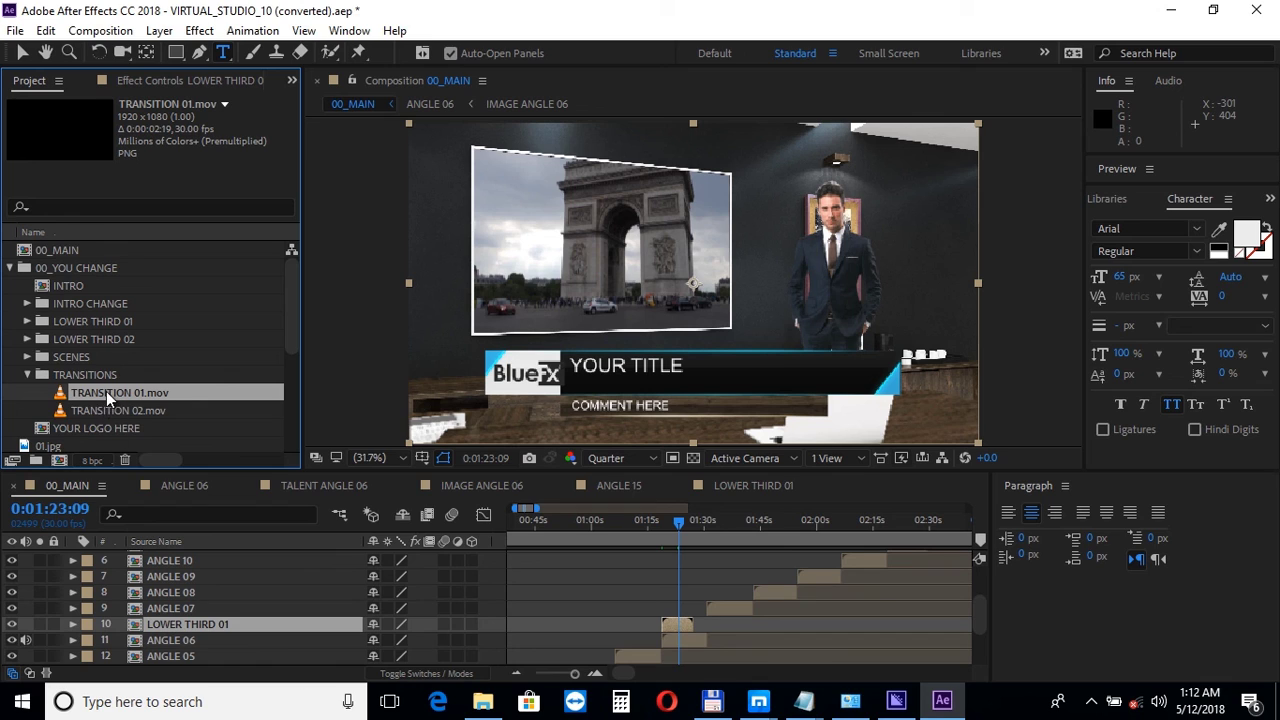
left_click_drag(106, 391, 678, 622)
Zoom the timeline and scrub from 0:01:29:01 to 0:01:33:18 to check the transition
left_click(596, 673)
left_click(596, 673)
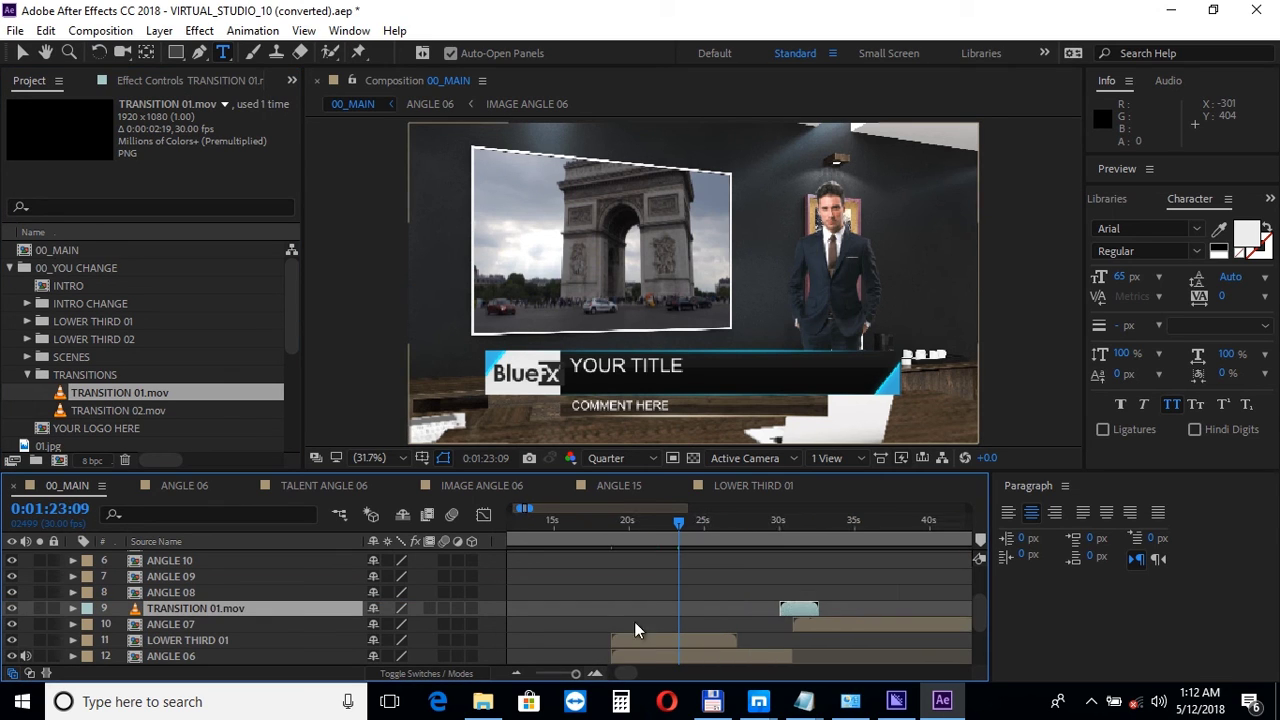
left_click(765, 530)
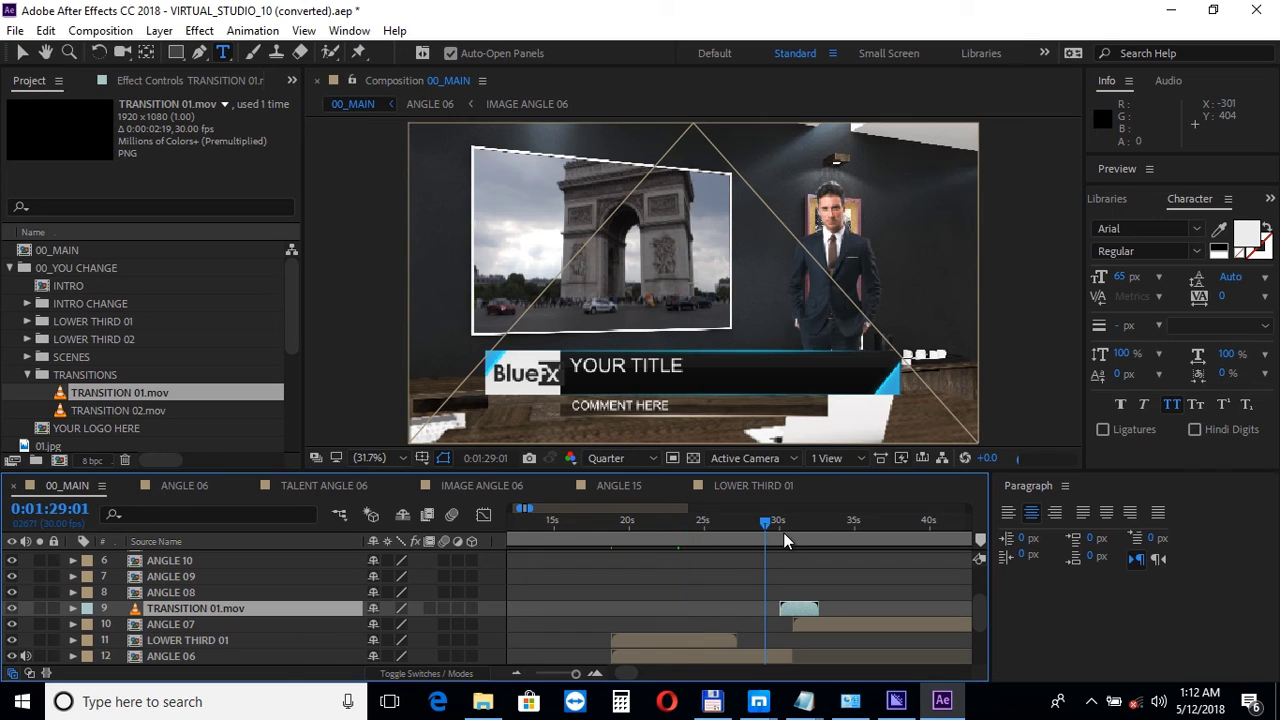
left_click(792, 534)
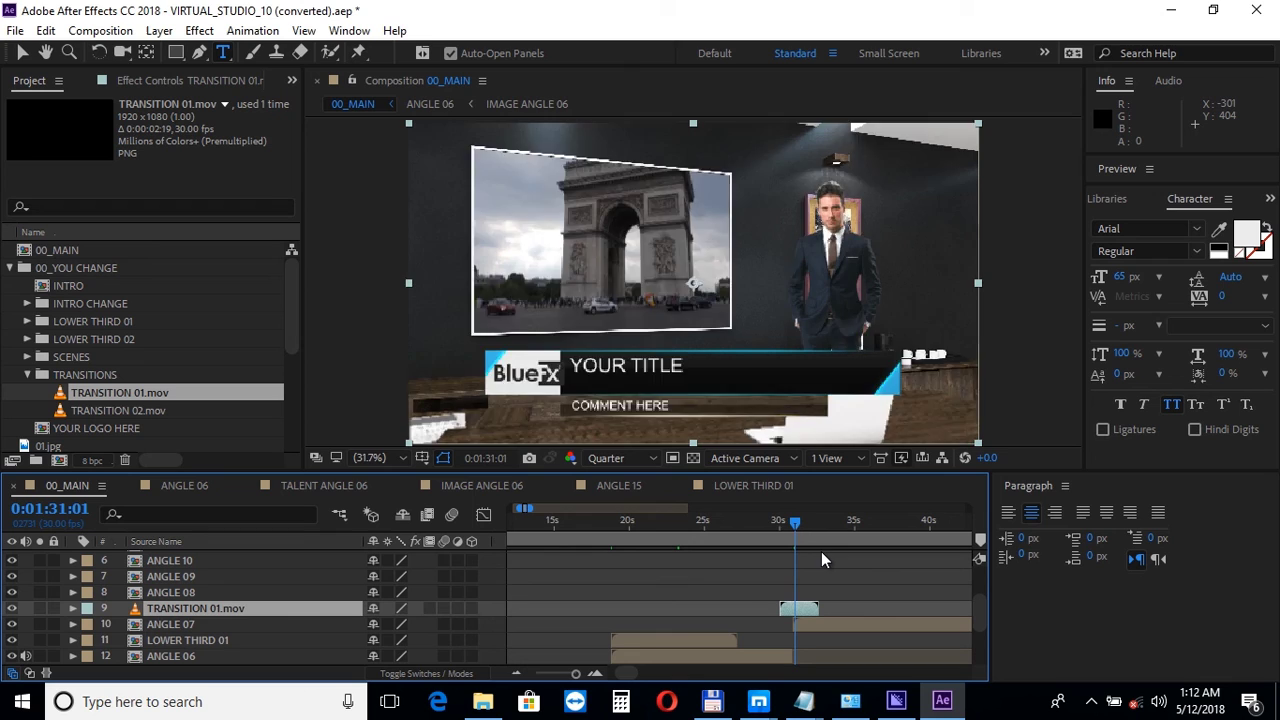
left_click_drag(803, 524, 806, 527)
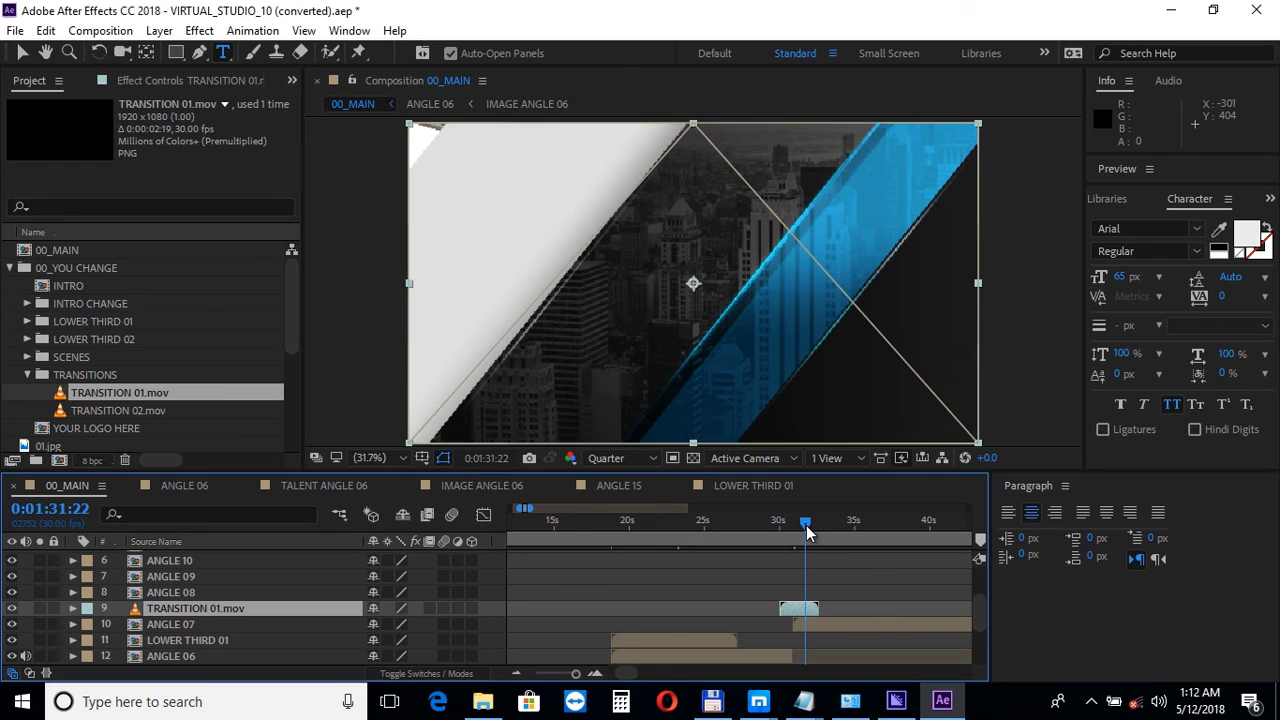
left_click(810, 528)
left_click(833, 524)
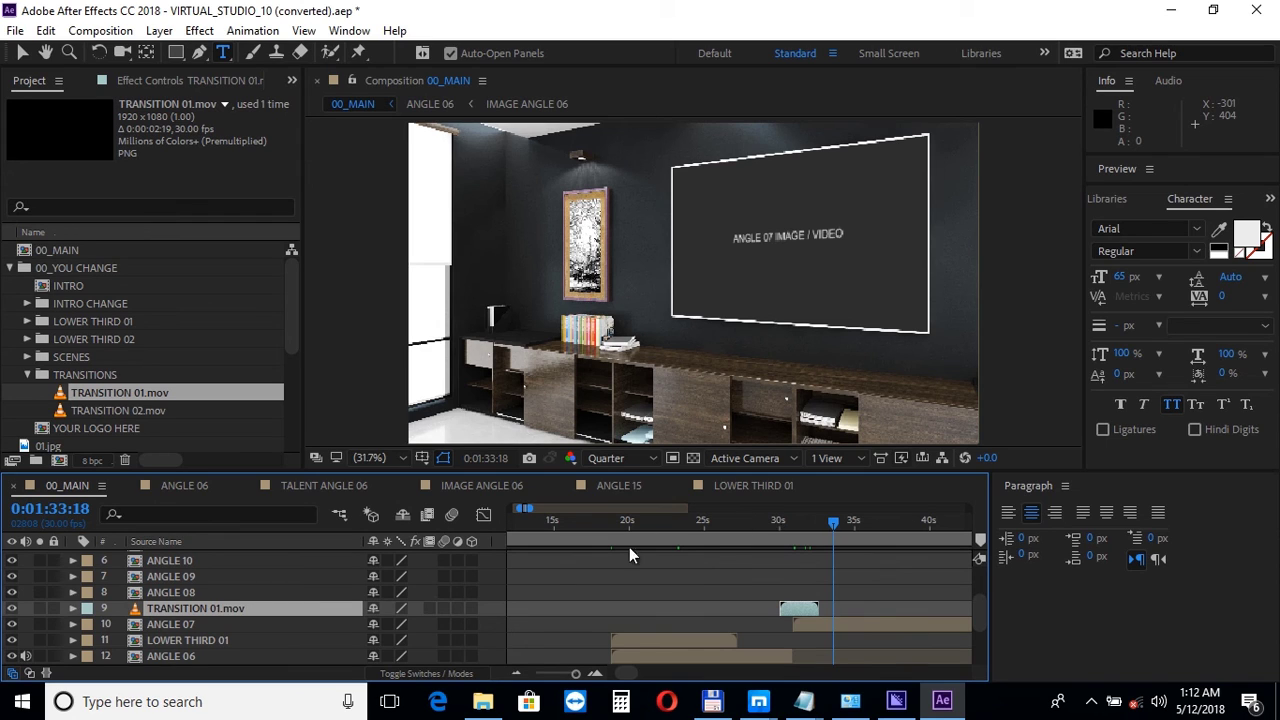
Drag the ANGLE 15 layer's out-point to the right so the final office angle runs longer
scroll(215, 590, "up", 3)
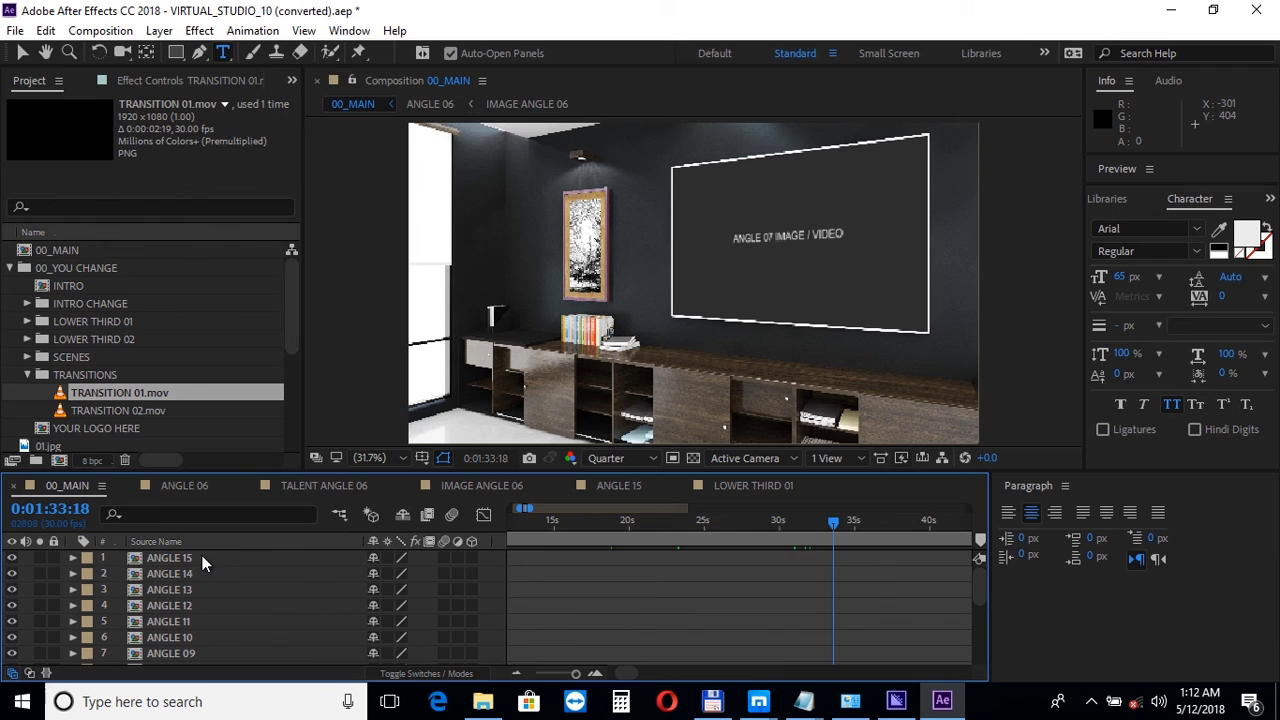
left_click(202, 560)
key("o")
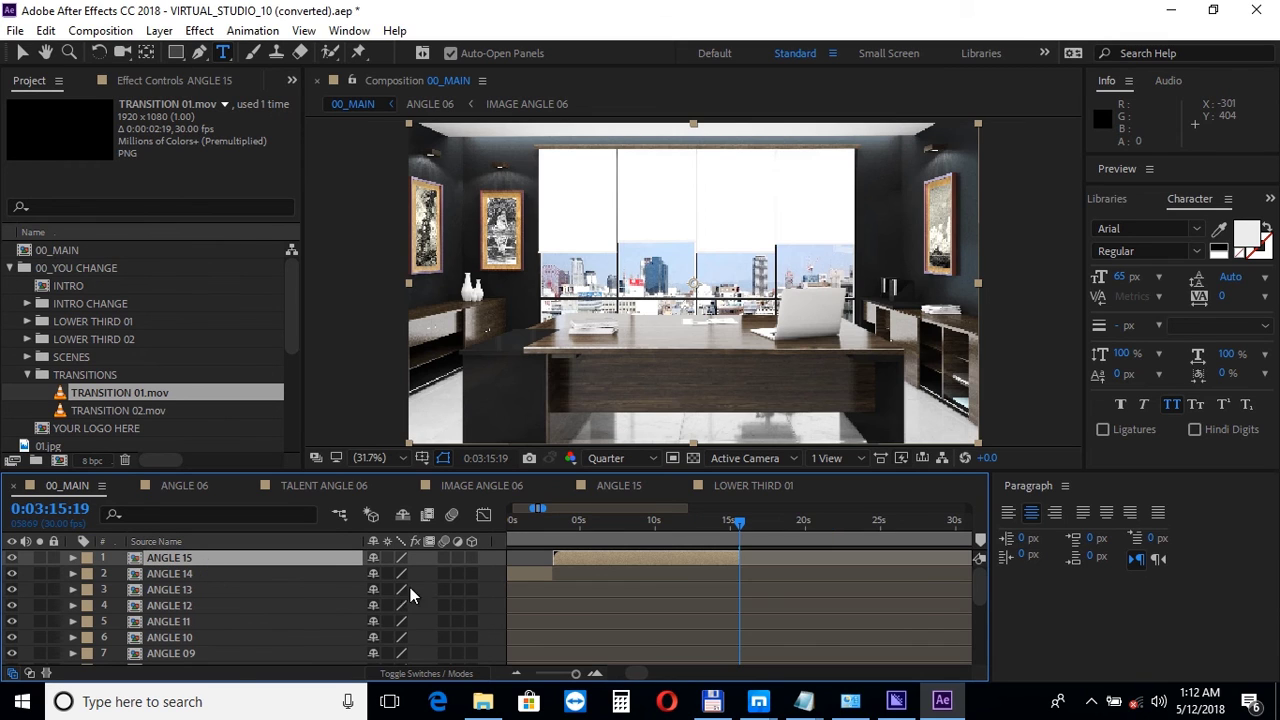
left_click(516, 674)
left_click(516, 674)
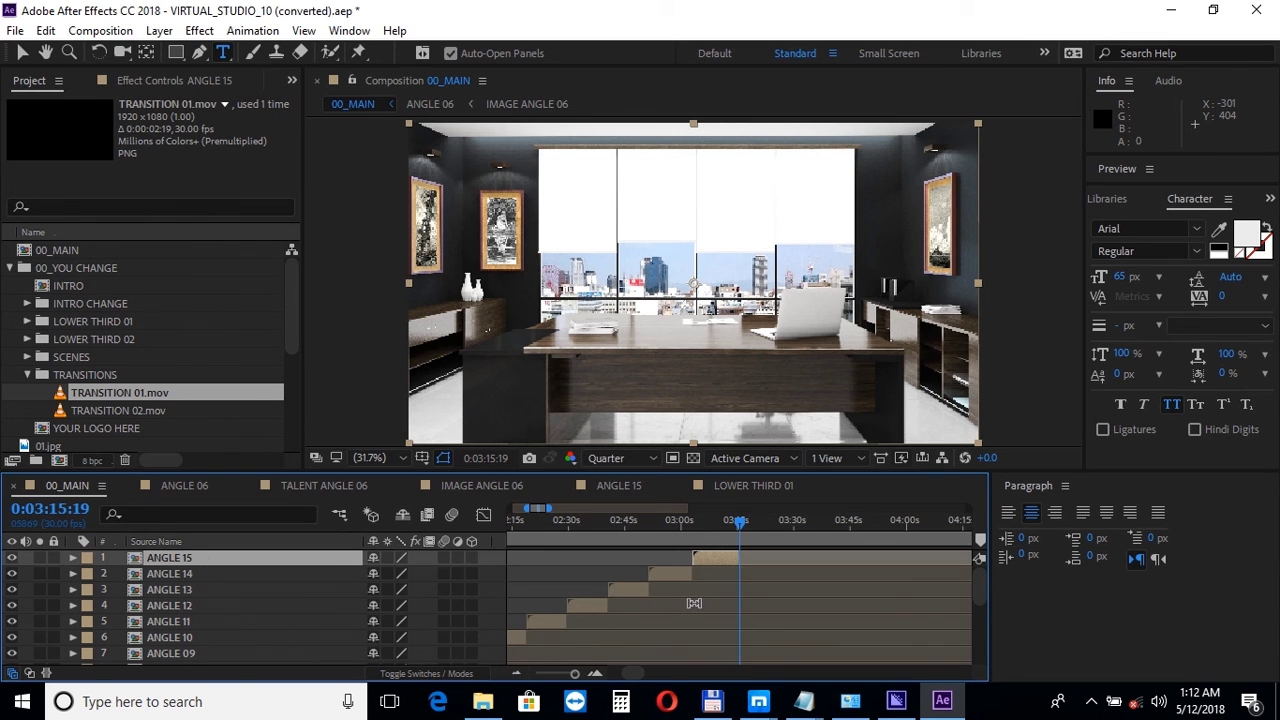
scroll(630, 600, "right", 3)
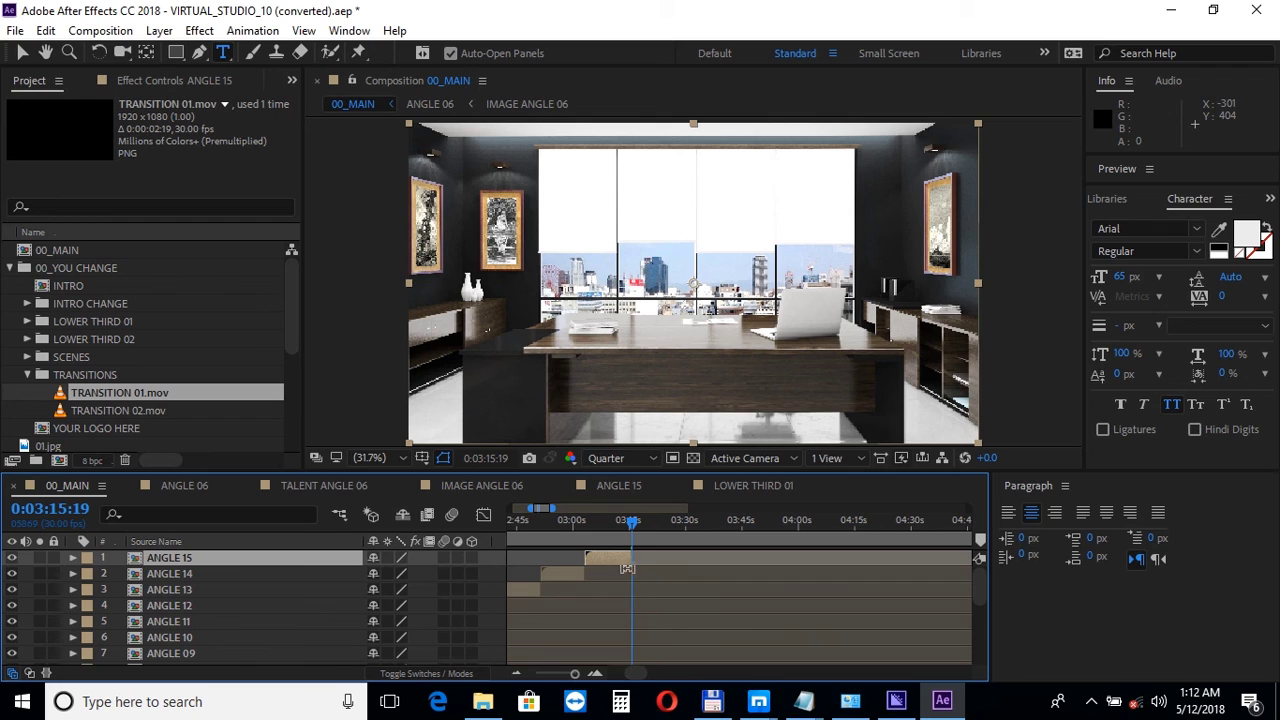
left_click_drag(631, 560, 905, 568)
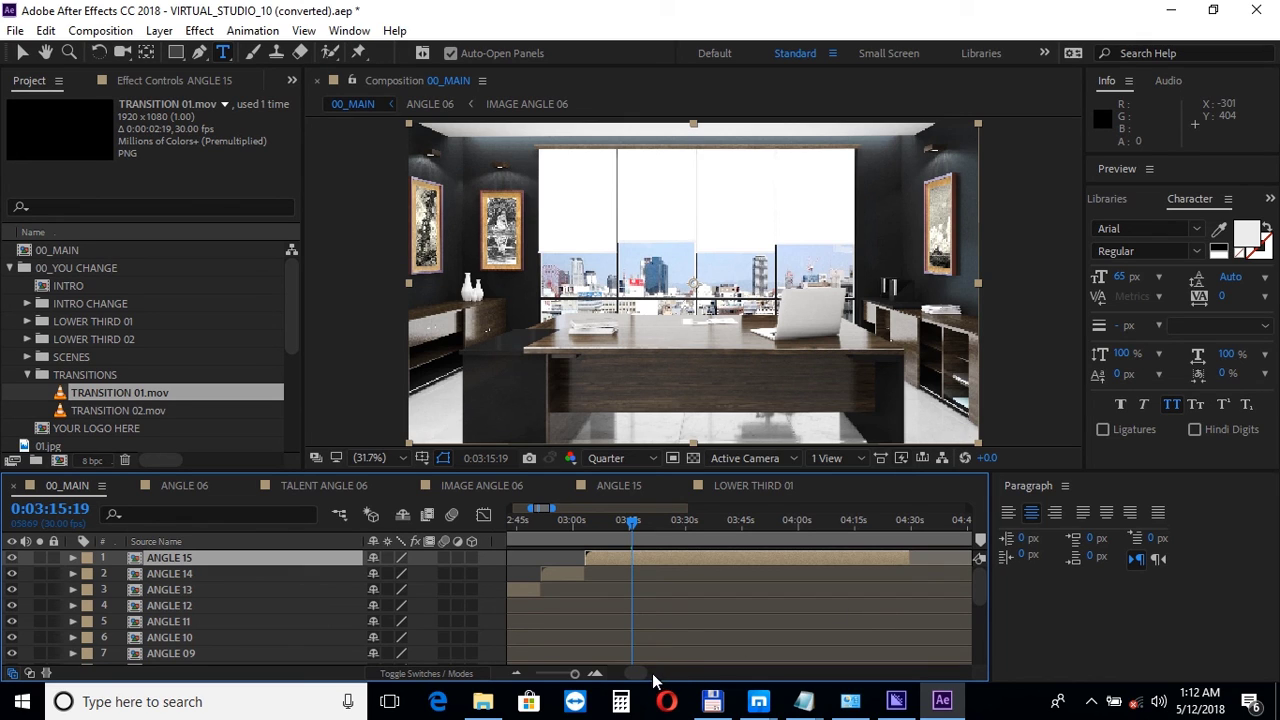
scroll(620, 676, "left", 10)
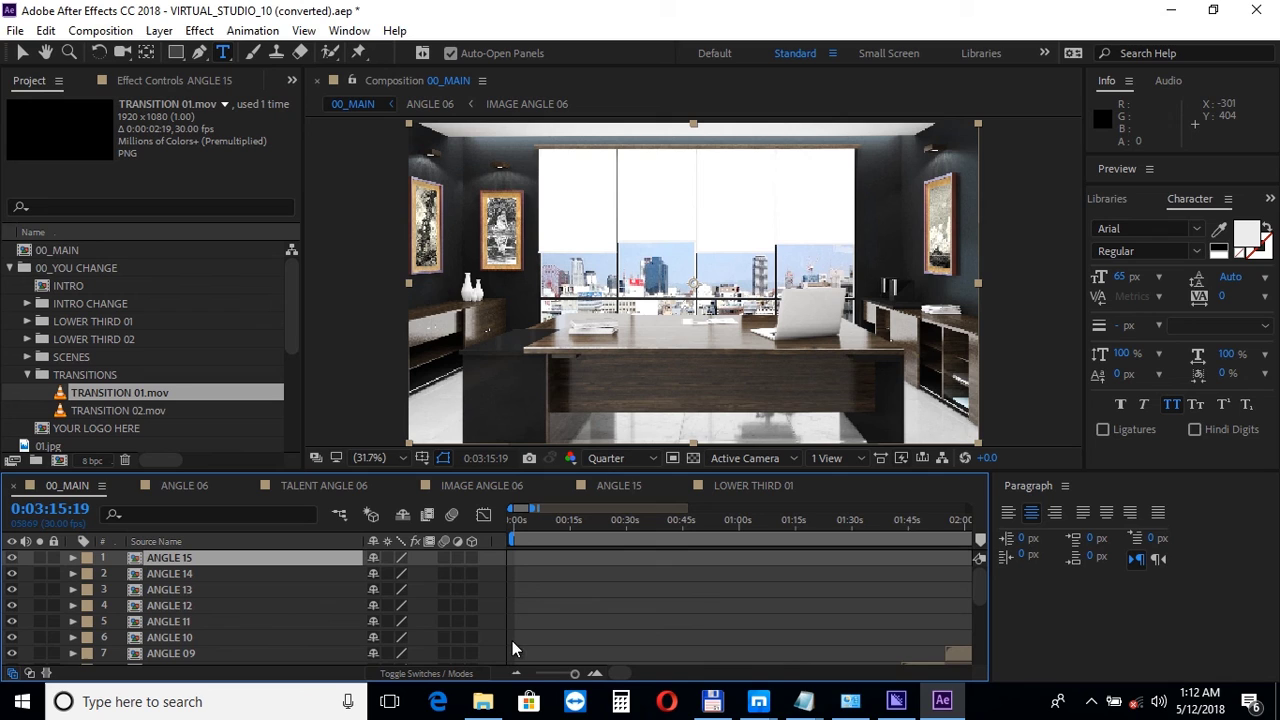
left_click_drag(572, 674, 550, 674)
Add Inspiring.mp3 above layer 1 in the 00_MAIN timeline
scroll(115, 380, "down", 5)
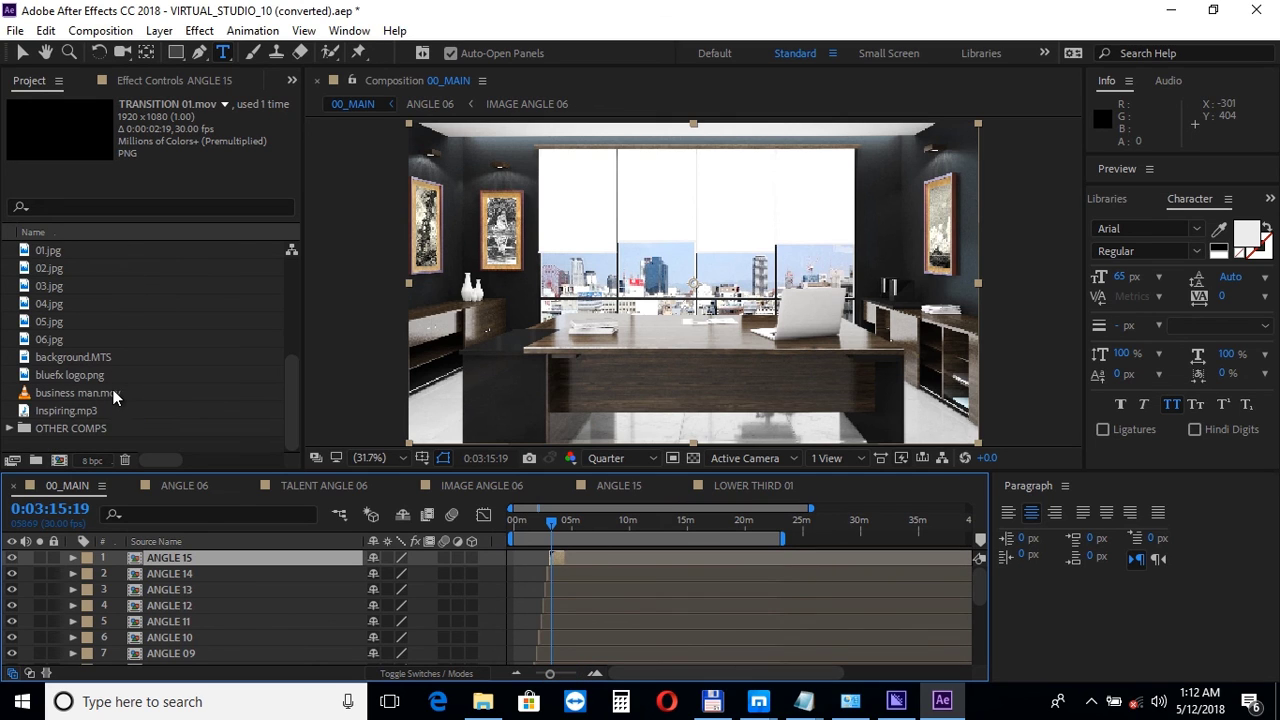
left_click_drag(95, 410, 156, 580)
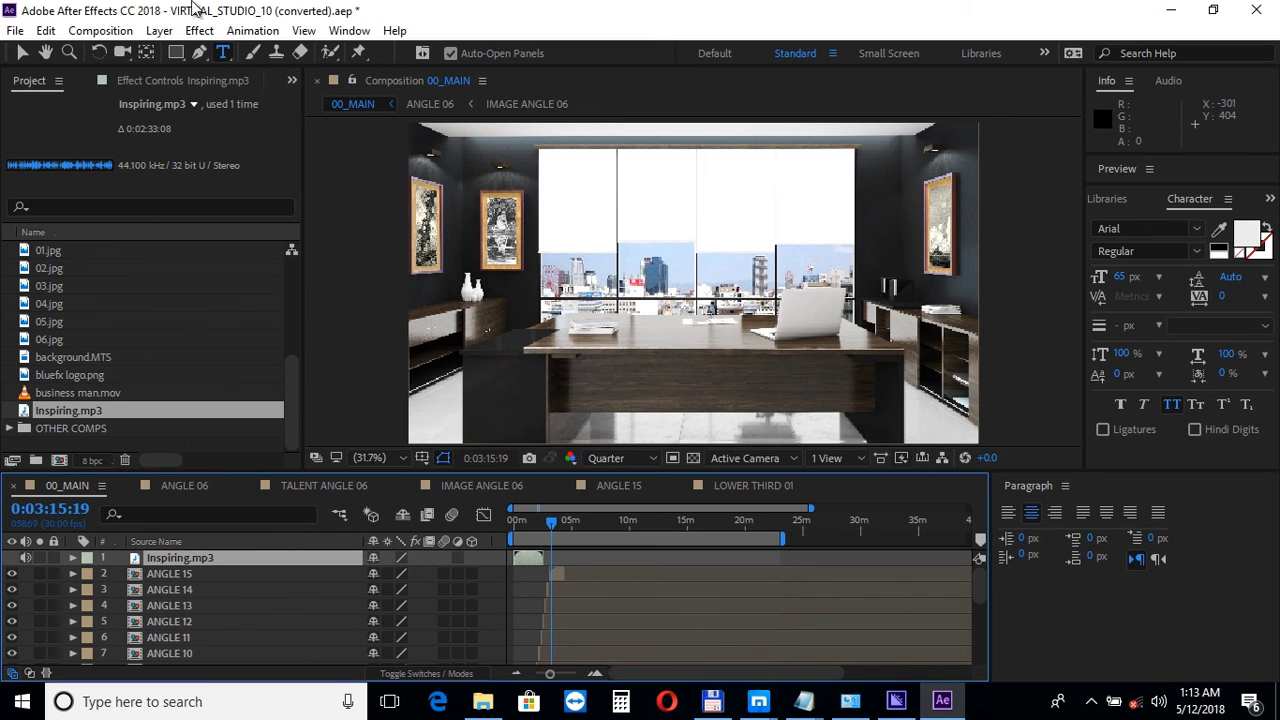
left_click(115, 30)
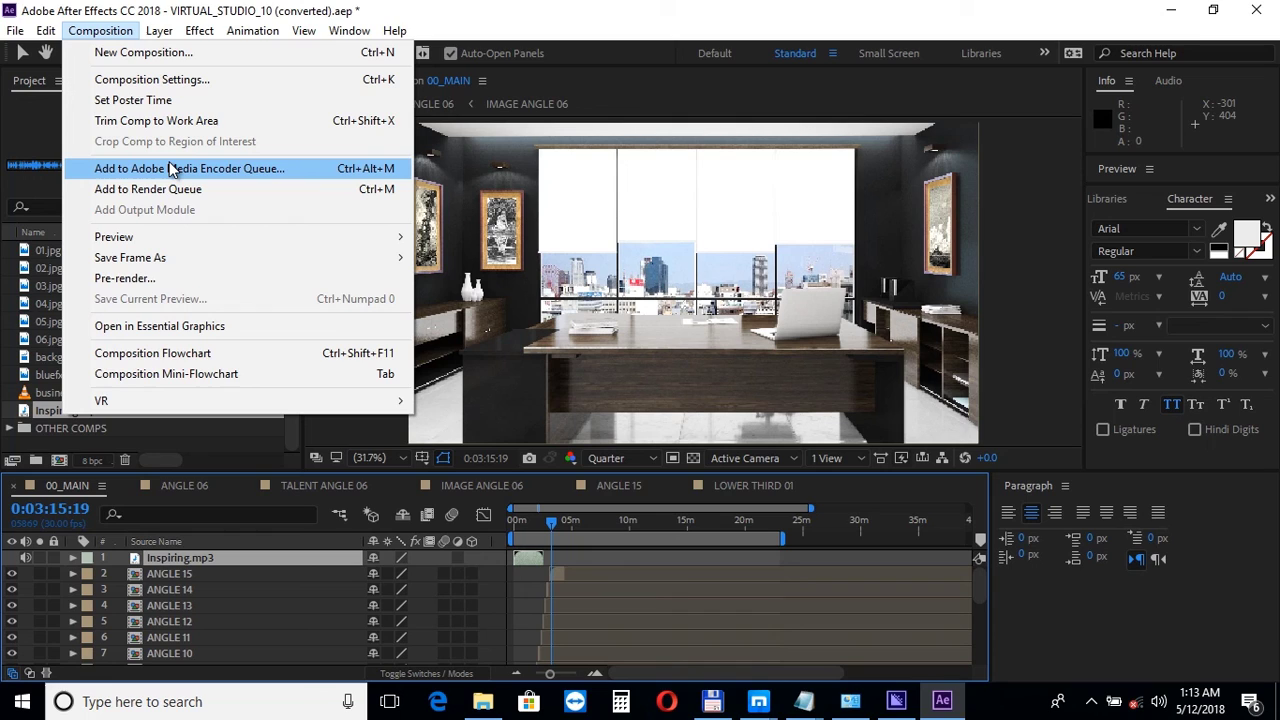
Send 00_MAIN to the Adobe Media Encoder queue and bring Media Encoder forward
left_click(464, 18)
left_click(895, 700)
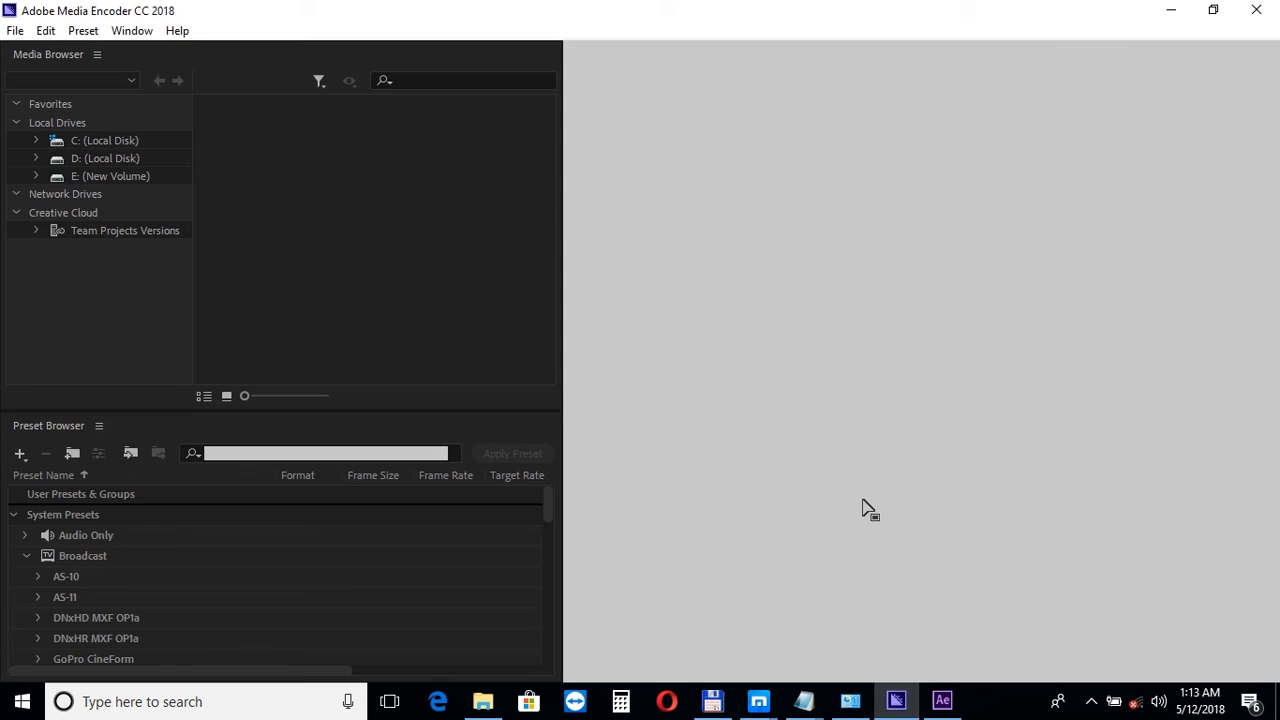